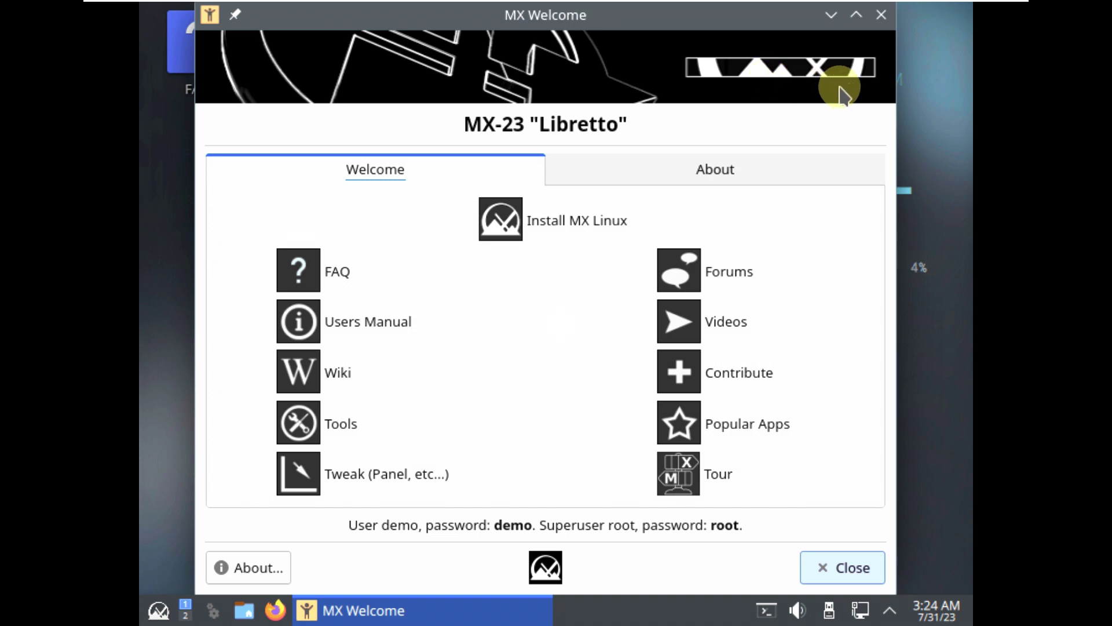
# - Examine the full Quick System Info report from the MX Welcome About page, including the report program's own About details
pyautogui.click(732, 168)
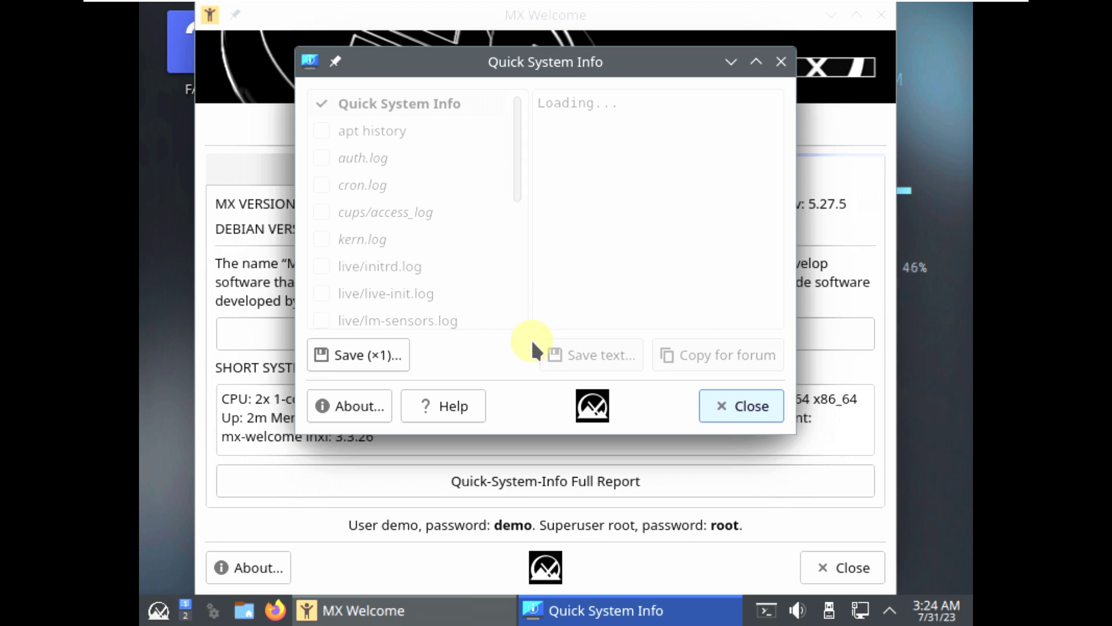
pyautogui.click(762, 66)
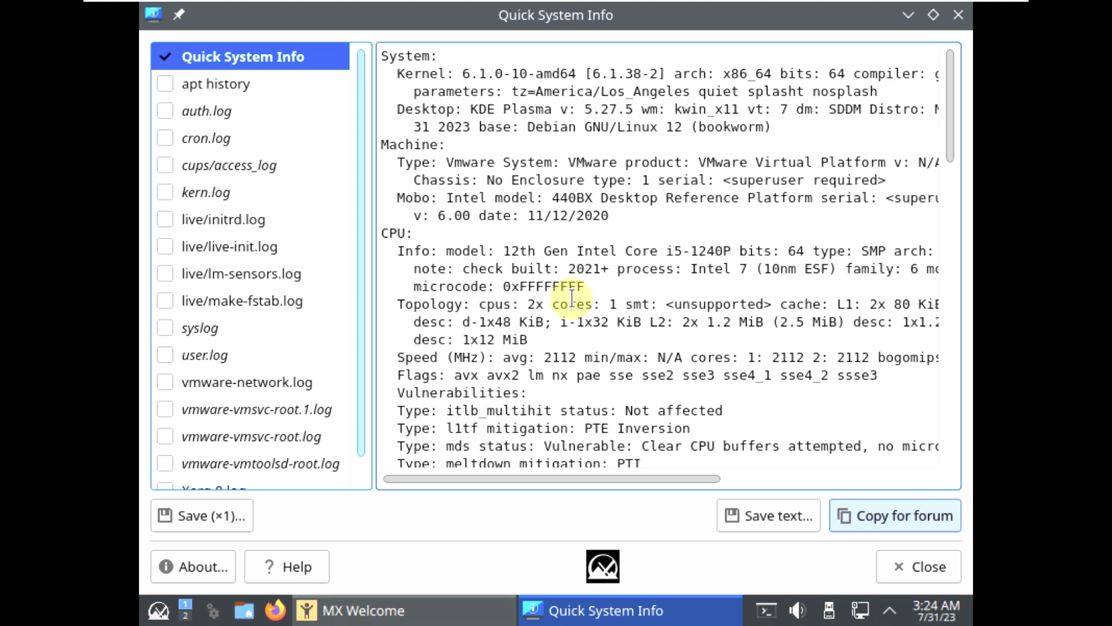
pyautogui.scroll(-5, 571, 299)
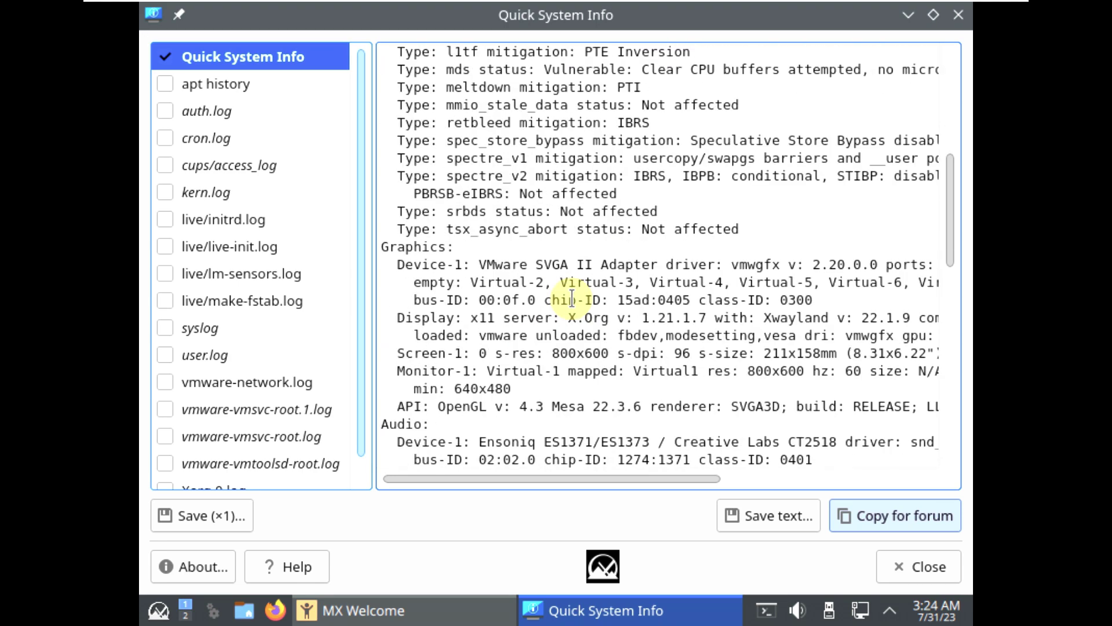
pyautogui.scroll(-12, 572, 298)
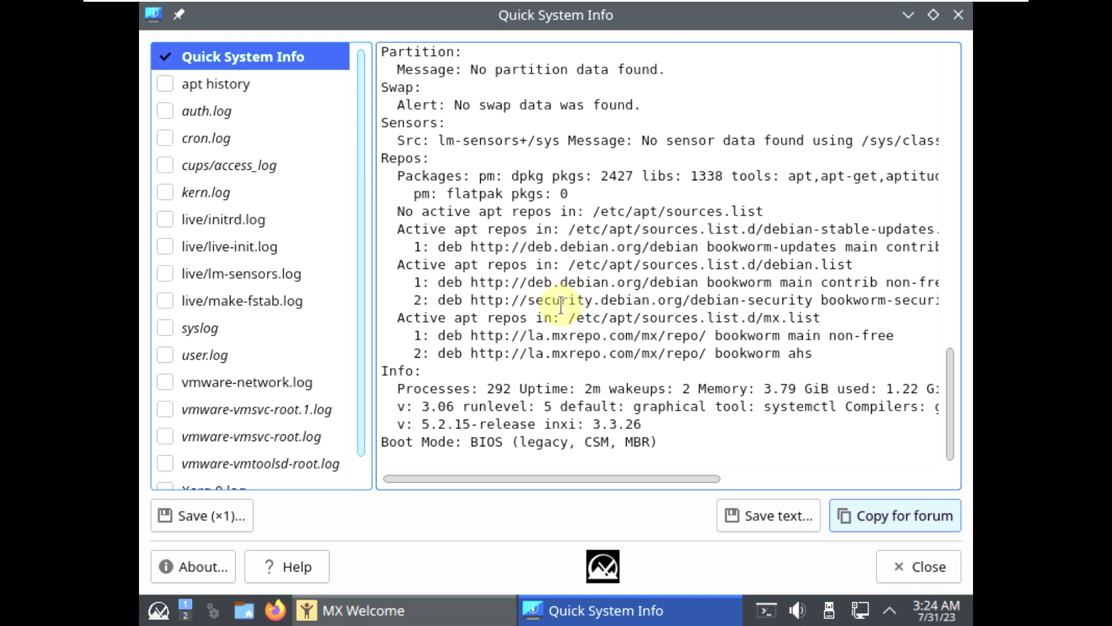
pyautogui.scroll(20, 561, 305)
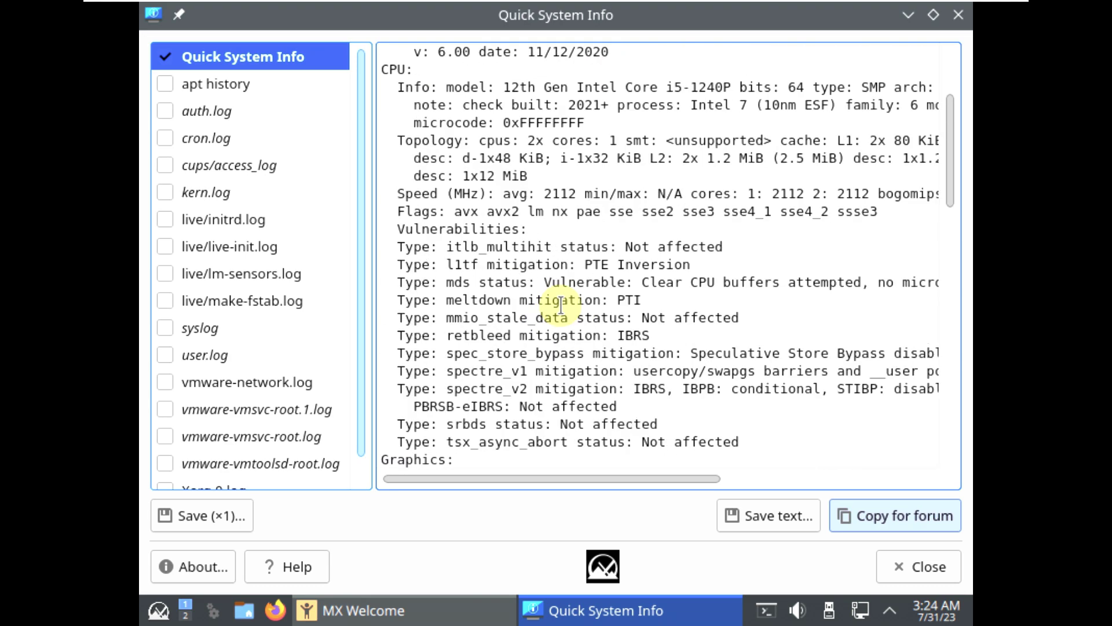
pyautogui.scroll(3, 561, 306)
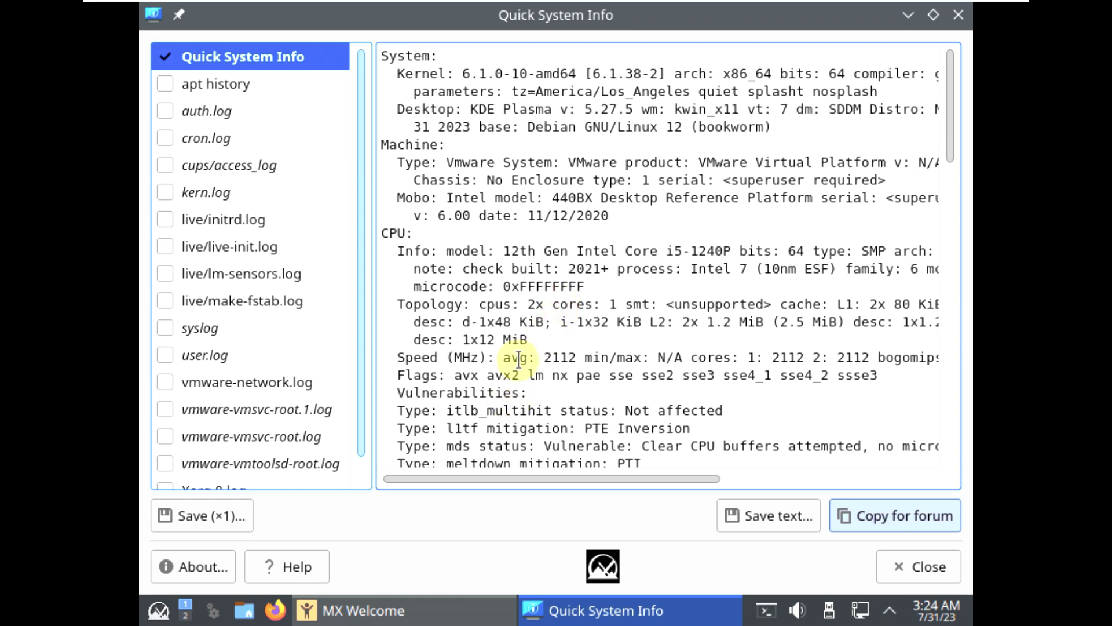
pyautogui.scroll(-10, 516, 354)
pyautogui.scroll(-11, 517, 353)
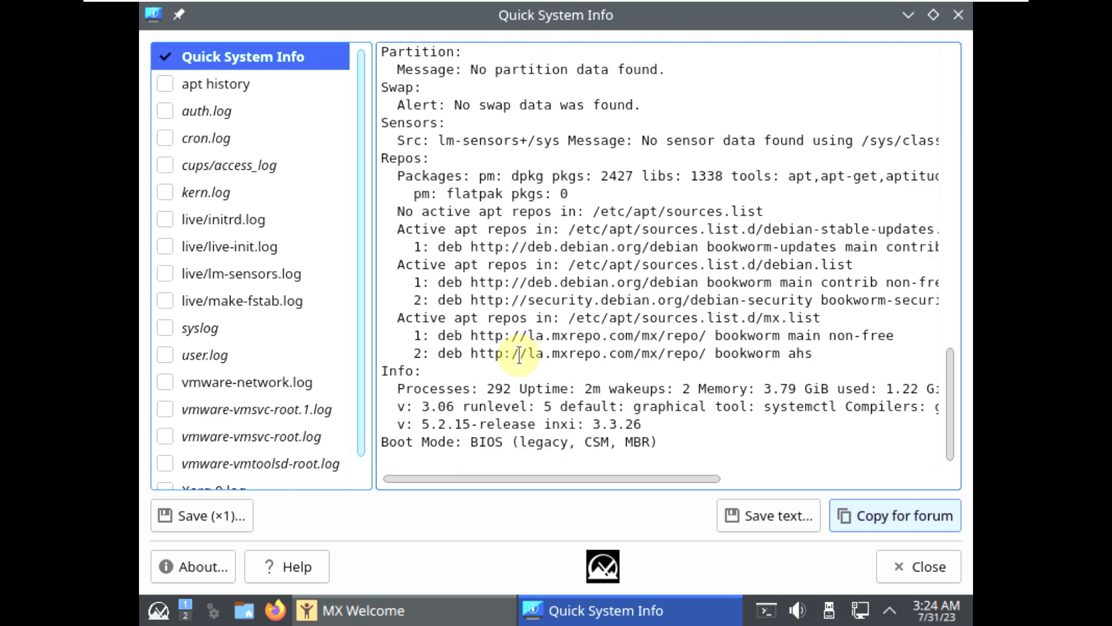
pyautogui.click(227, 559)
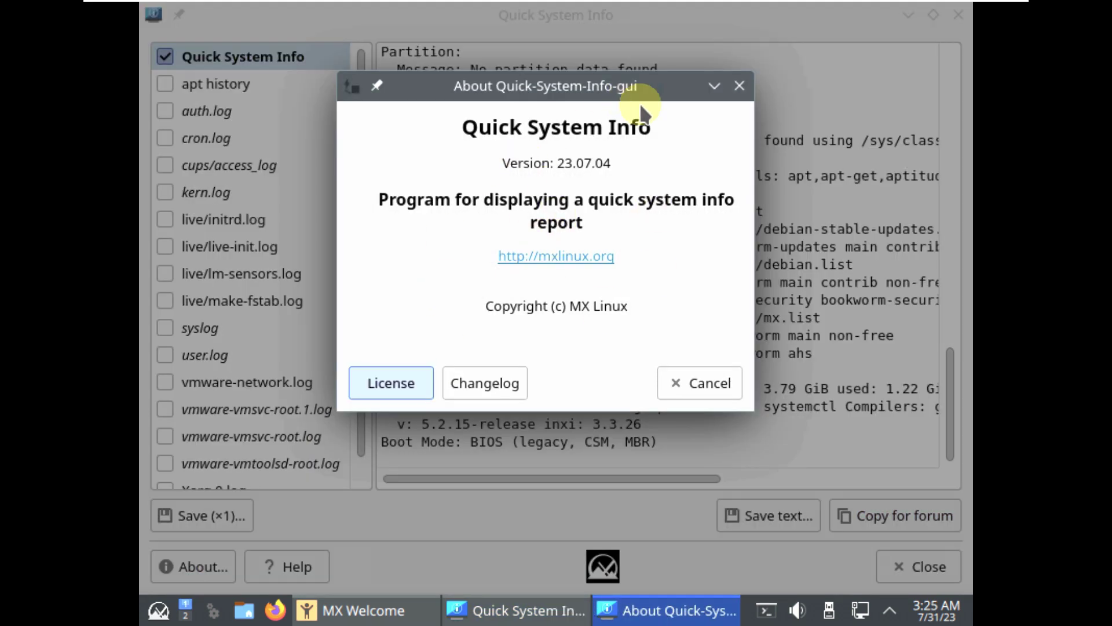
pyautogui.click(698, 374)
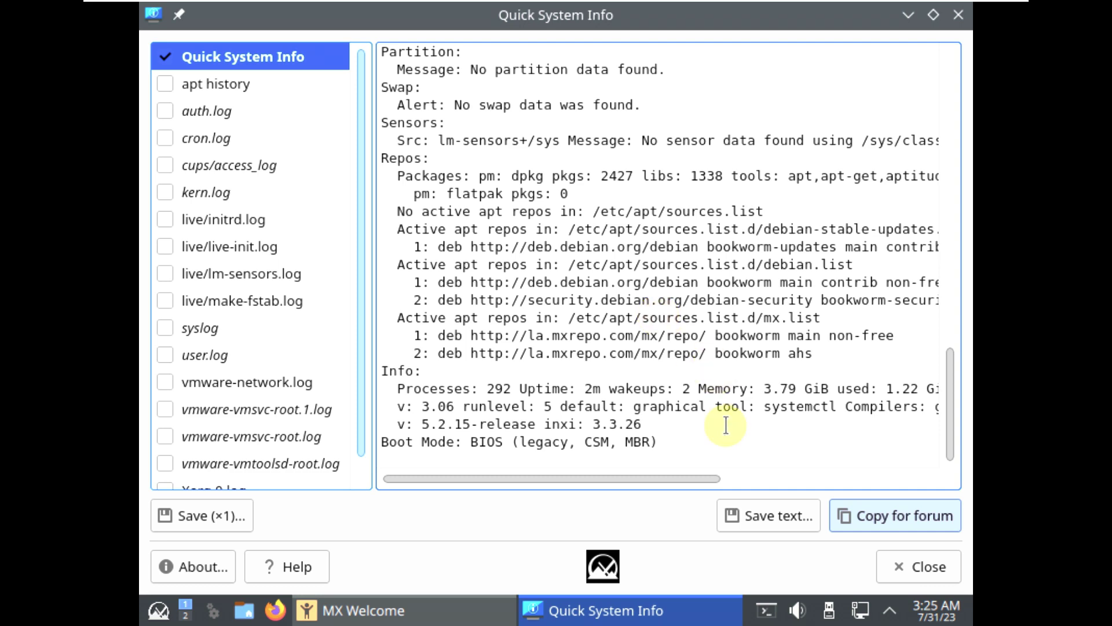
# - Close the system report and the MX Welcome window to return to the desktop
pyautogui.click(920, 565)
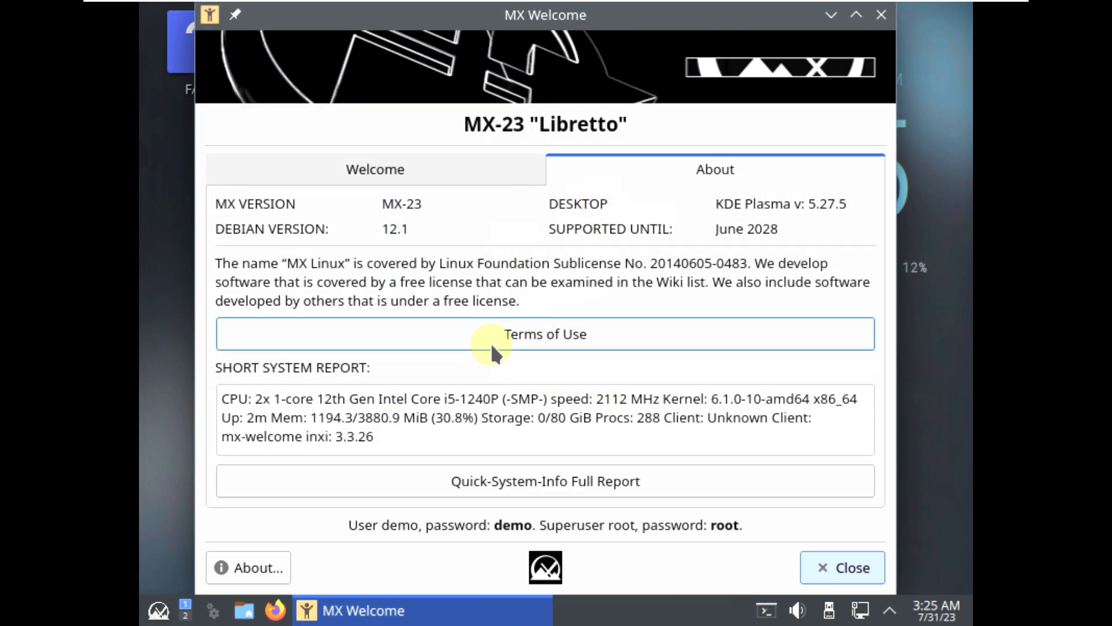
pyautogui.click(436, 166)
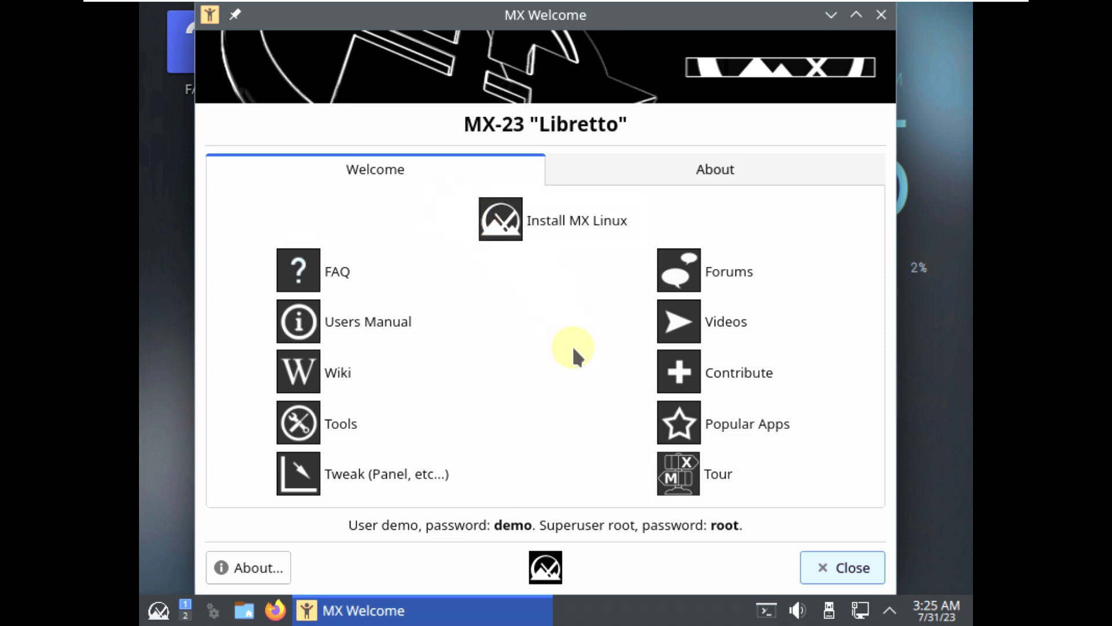
pyautogui.click(882, 15)
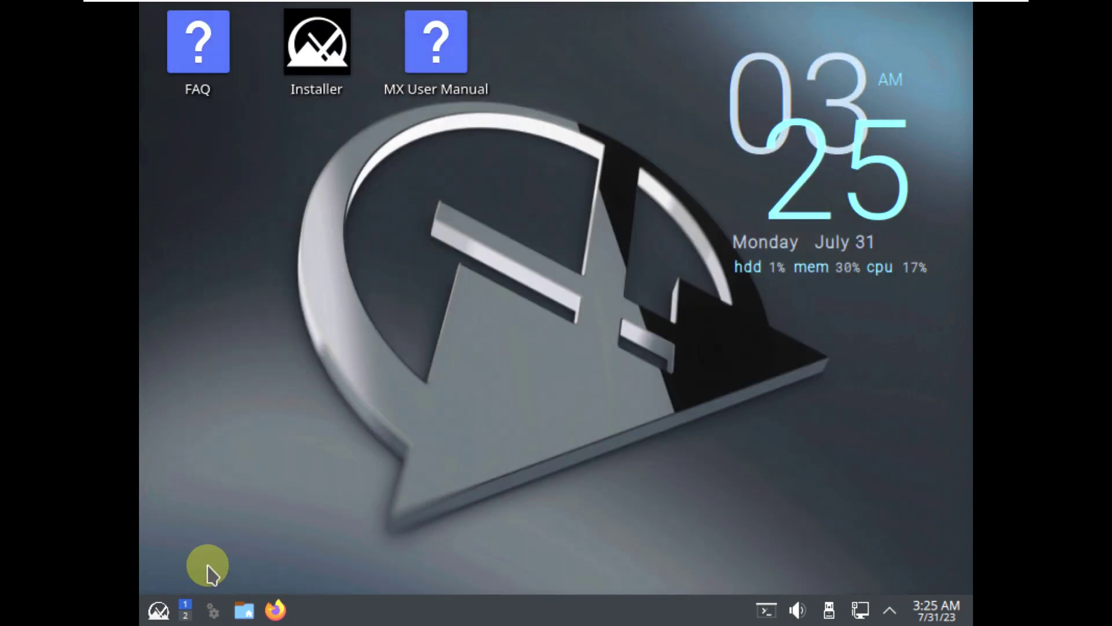
# - Open System Monitor and look through its Overview, Applications, History and Processes pages
pyautogui.click(158, 610)
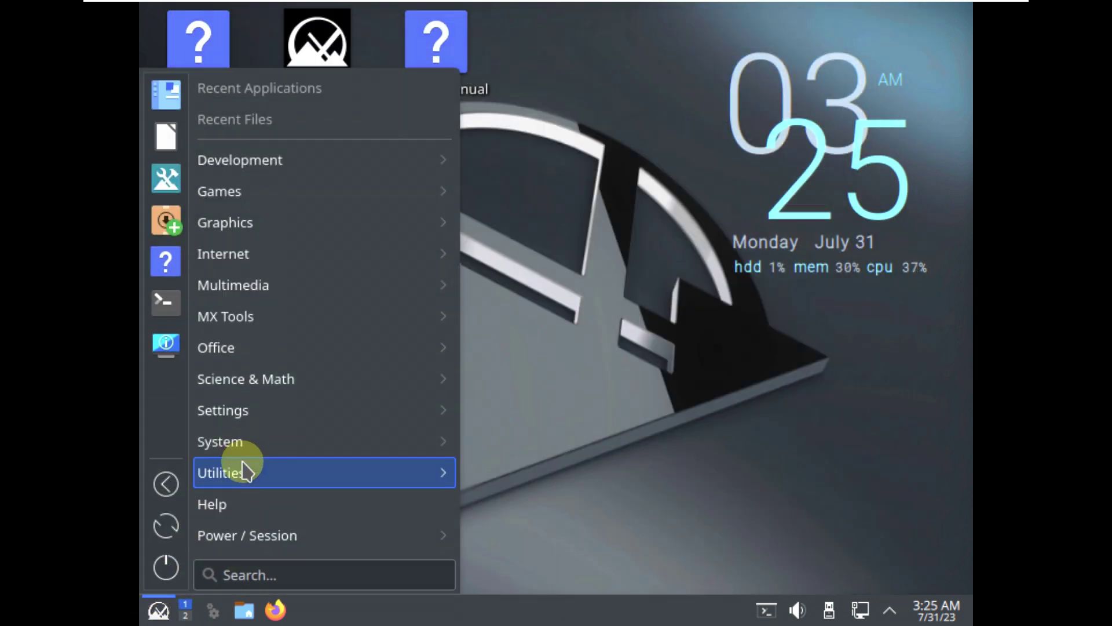
pyautogui.moveTo(290, 465)
pyautogui.moveTo(290, 441)
pyautogui.click(560, 503)
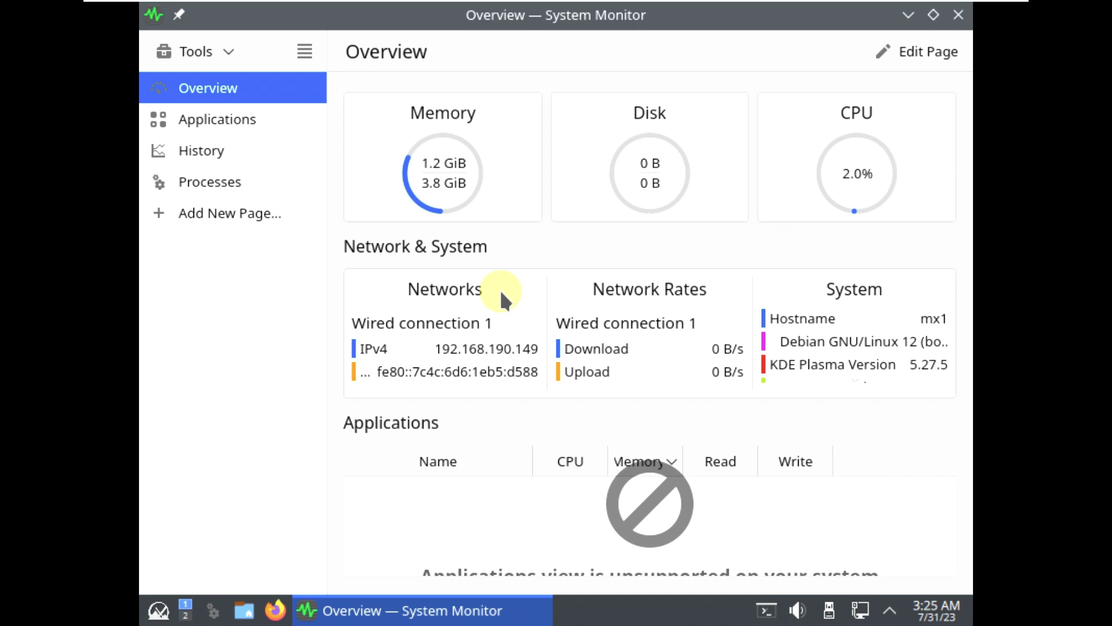
pyautogui.click(294, 124)
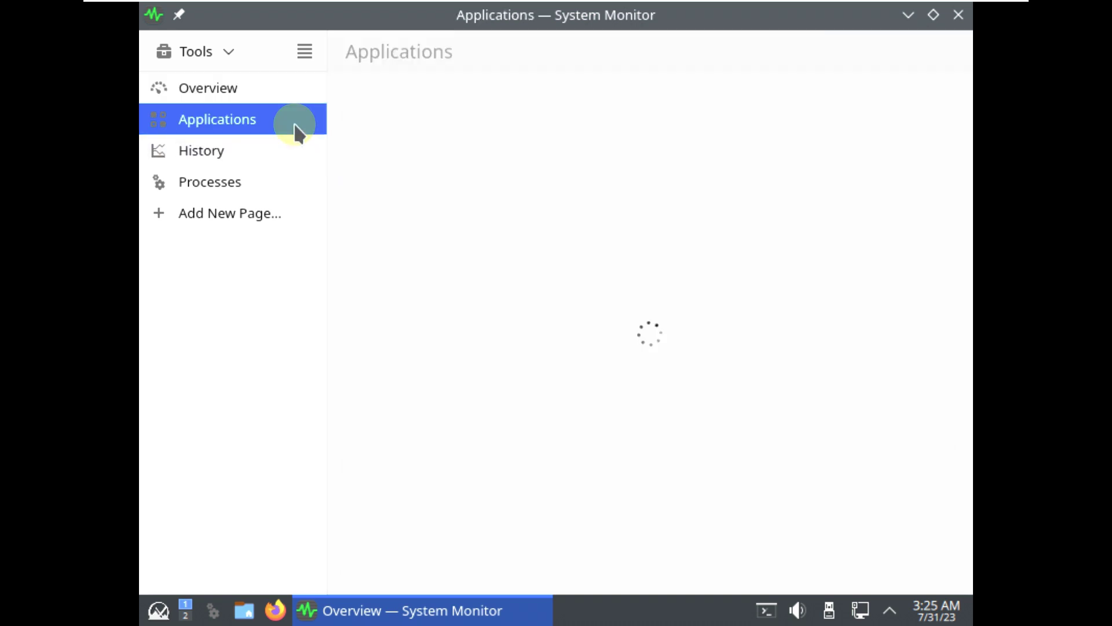
pyautogui.click(293, 168)
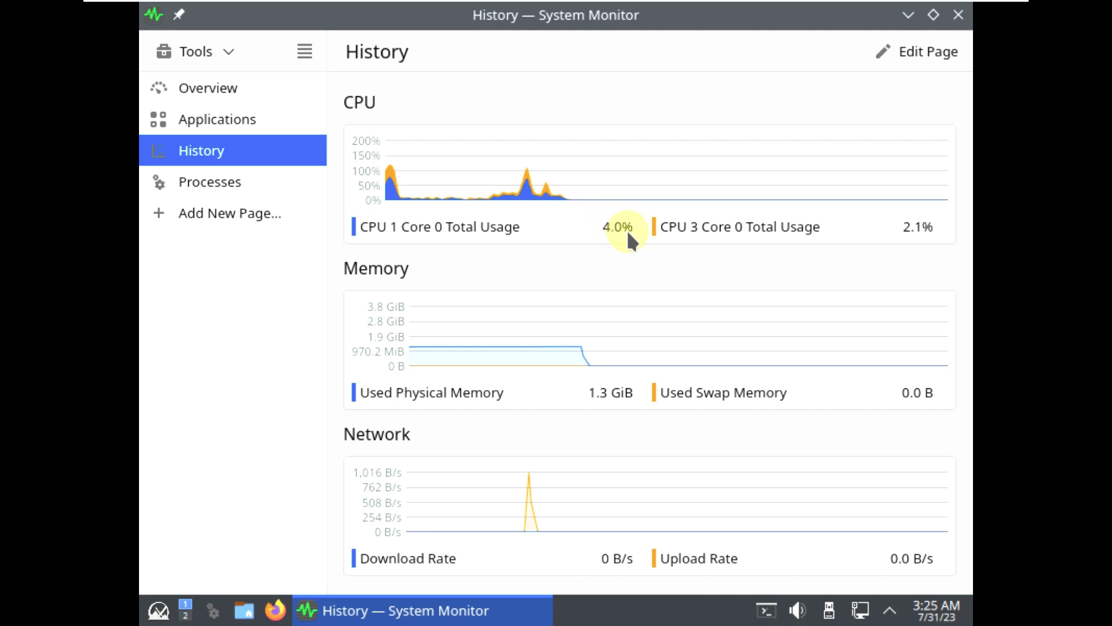
pyautogui.click(296, 181)
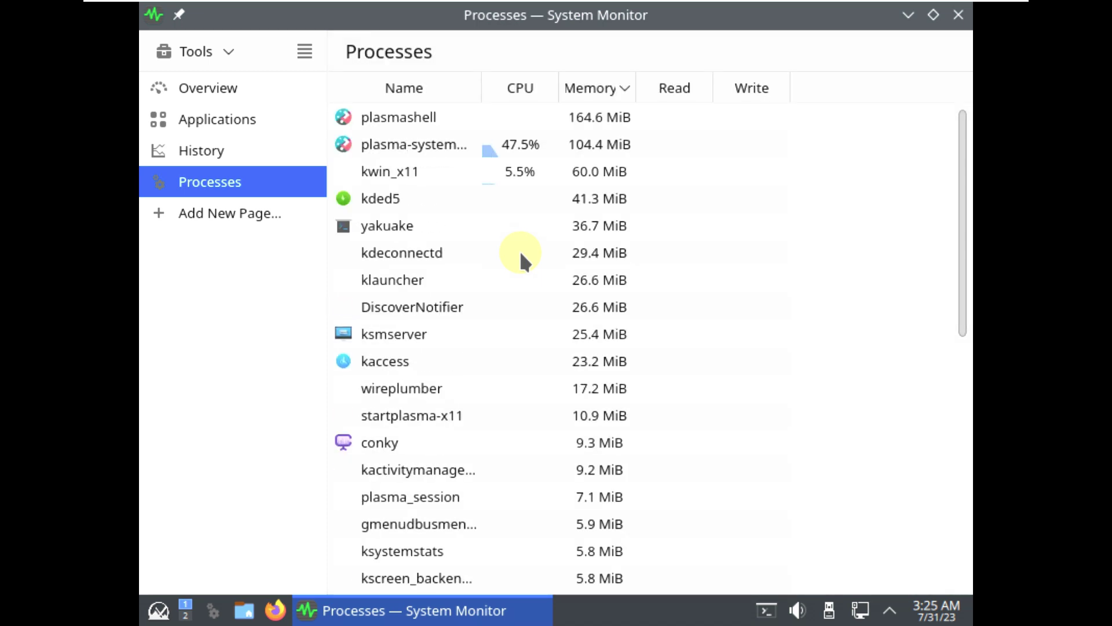
# - Show the running processes as a tree, look through the whole list and close System Monitor
pyautogui.click(904, 59)
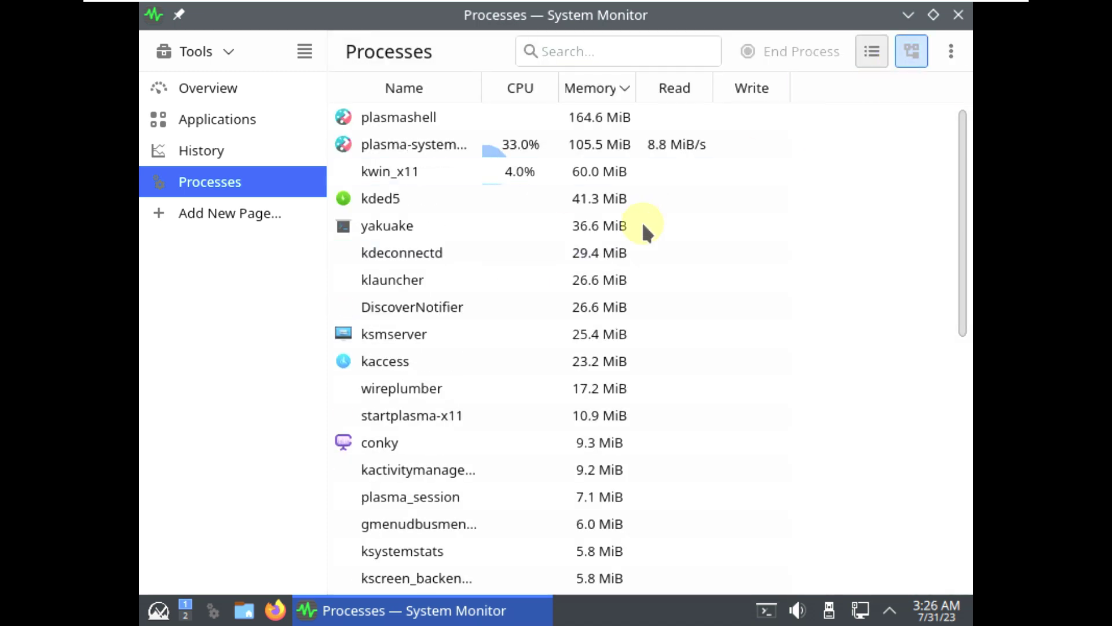
pyautogui.scroll(-2, 641, 220)
pyautogui.scroll(-2, 642, 219)
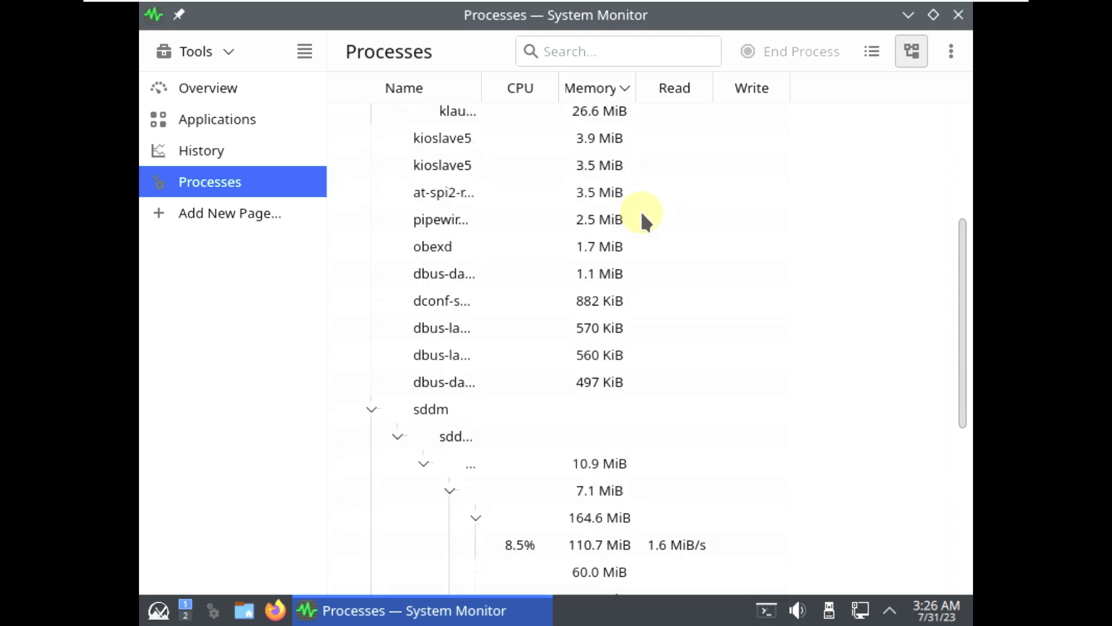
pyautogui.scroll(-4, 642, 220)
pyautogui.scroll(-2, 642, 220)
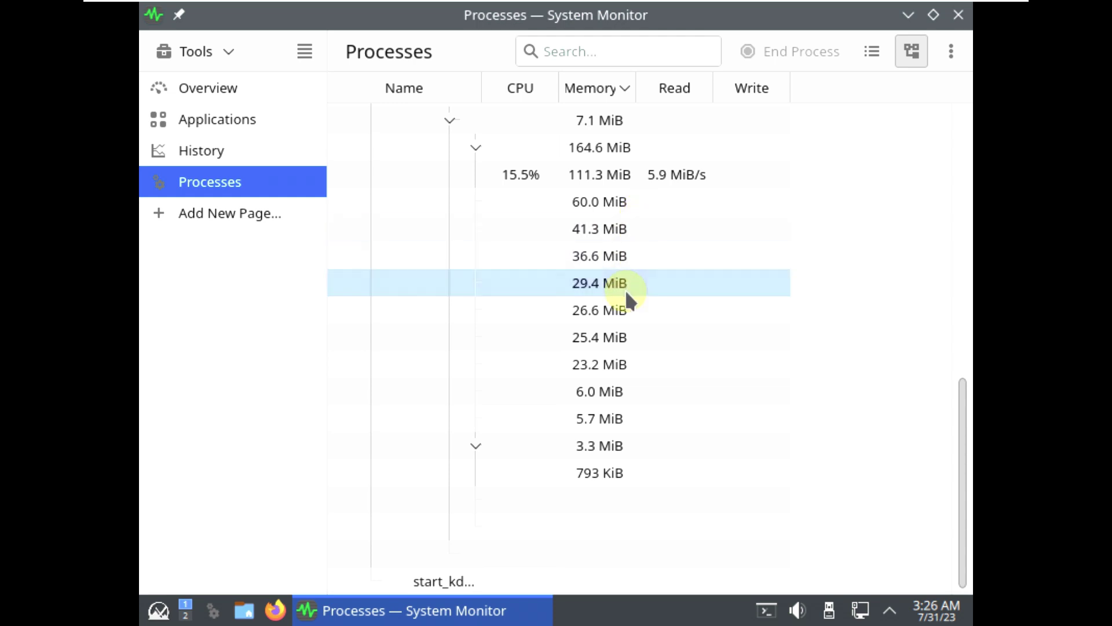
pyautogui.scroll(10, 624, 288)
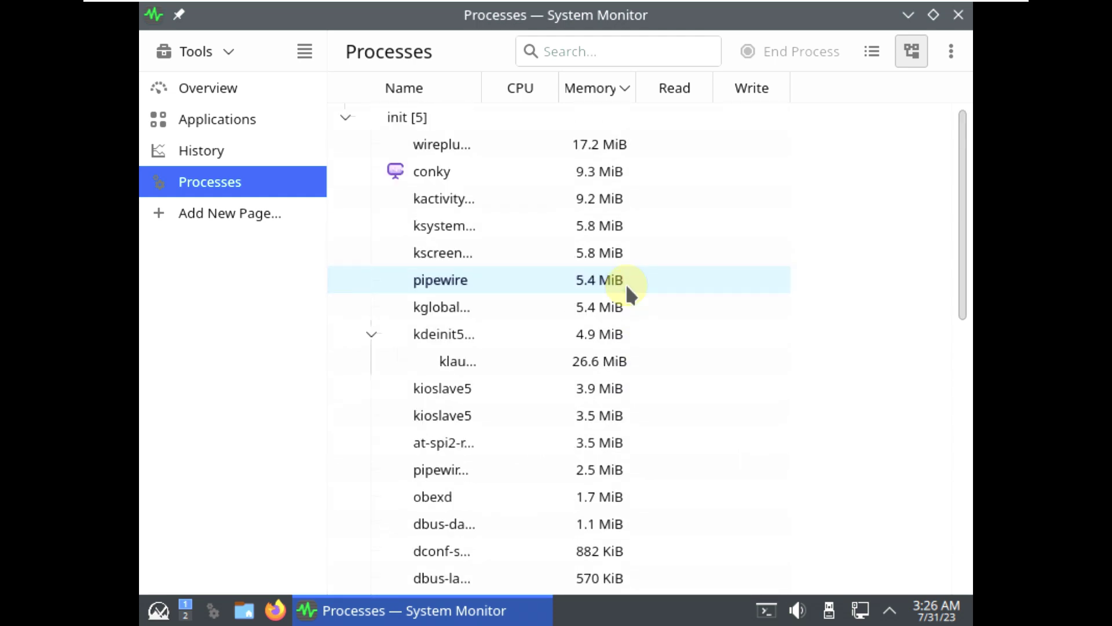
pyautogui.scroll(-10, 624, 283)
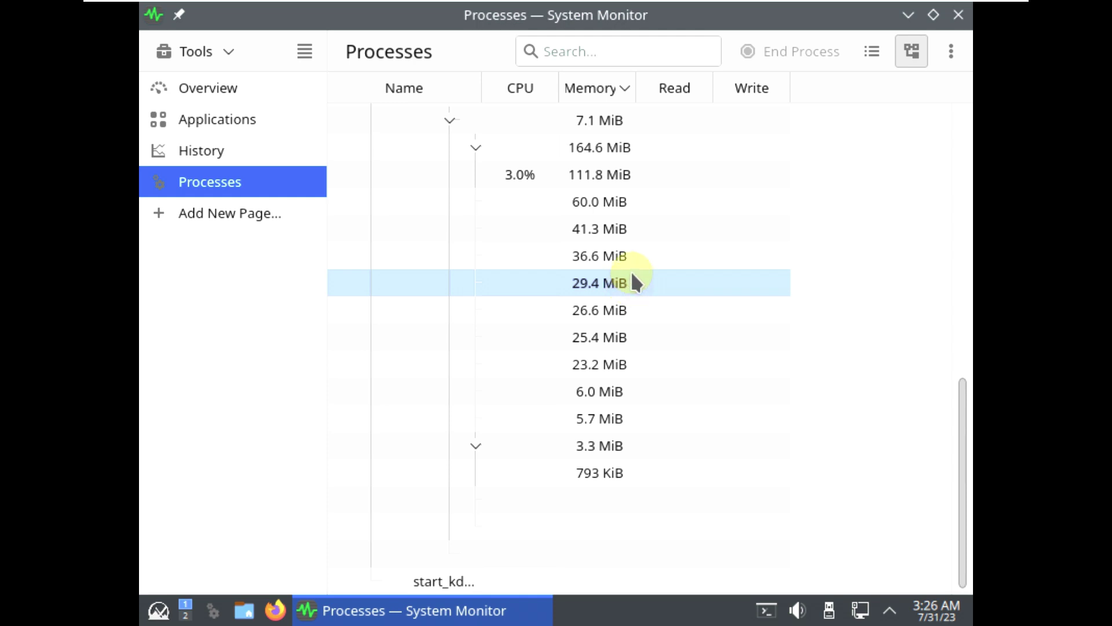
pyautogui.click(958, 15)
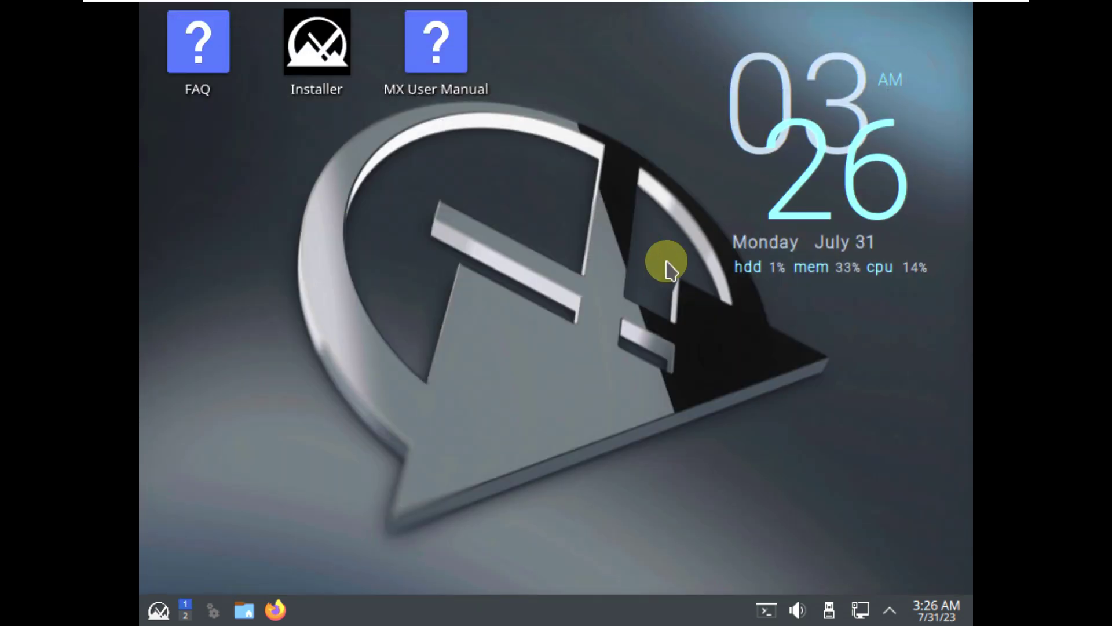
# - Set the display resolution to 1920x1080 (16:9), keep the new configuration and move the settings window to the middle of the desktop
pyautogui.rightClick(441, 233)
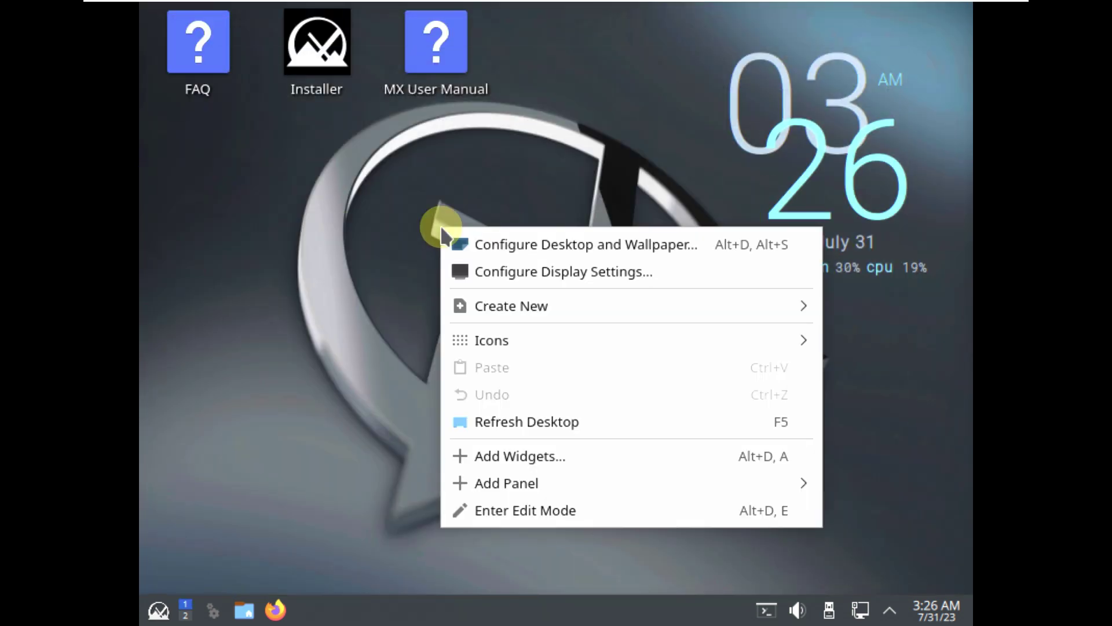
pyautogui.click(578, 279)
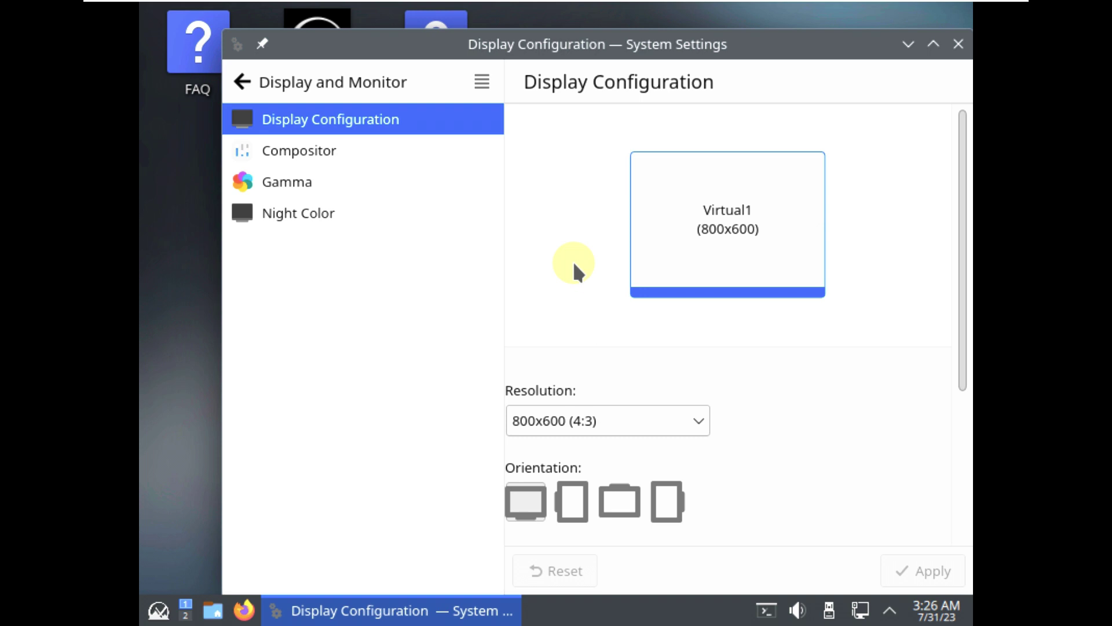
pyautogui.click(636, 412)
pyautogui.scroll(2, 623, 249)
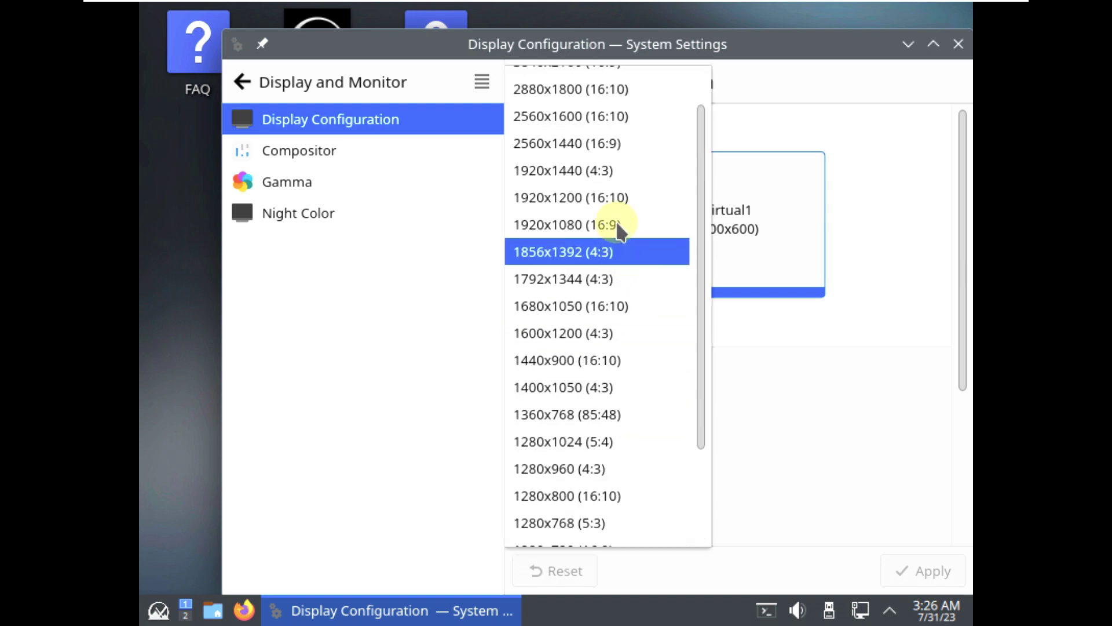
pyautogui.click(627, 229)
pyautogui.click(918, 567)
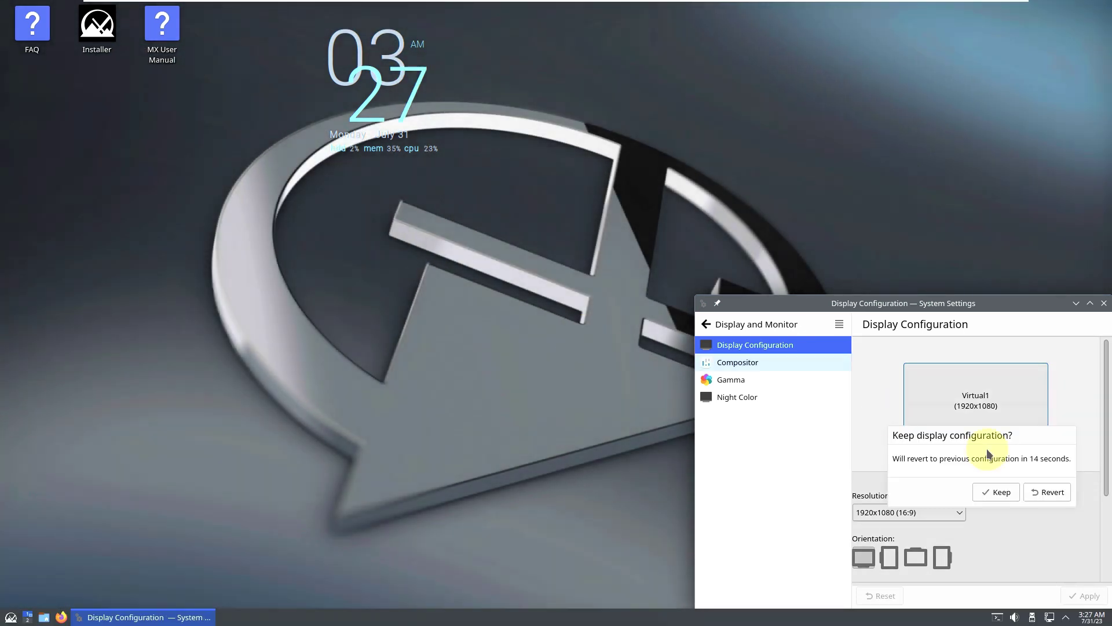
pyautogui.click(994, 491)
pyautogui.moveTo(905, 306); pyautogui.dragTo(588, 216)
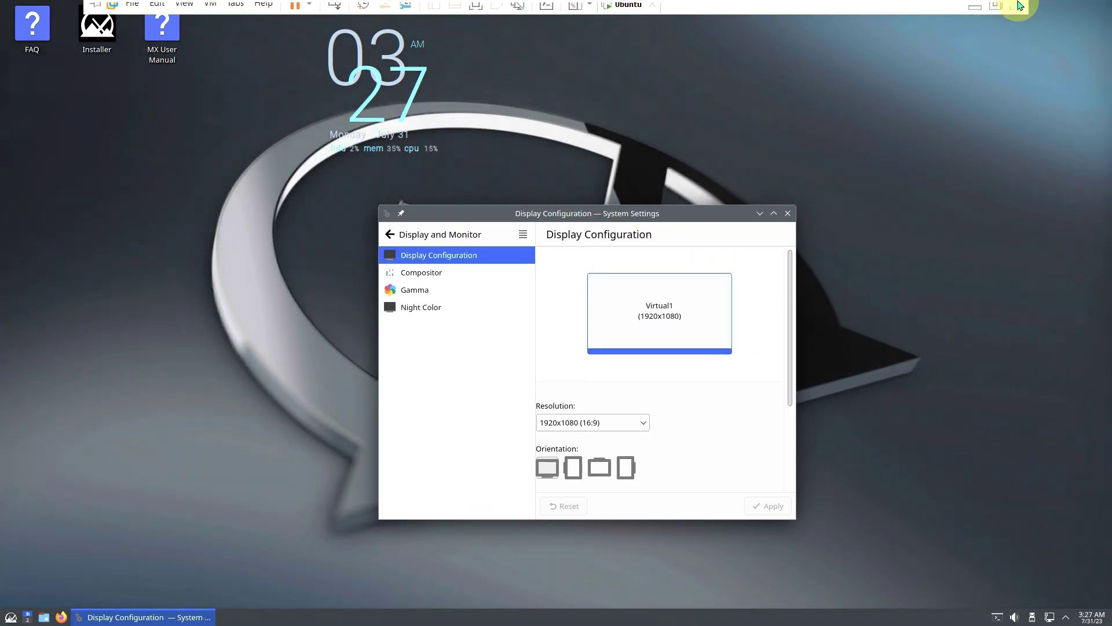
# - Apply the pending display changes and view the About this System page full screen before closing System Settings
pyautogui.moveTo(933, 2)
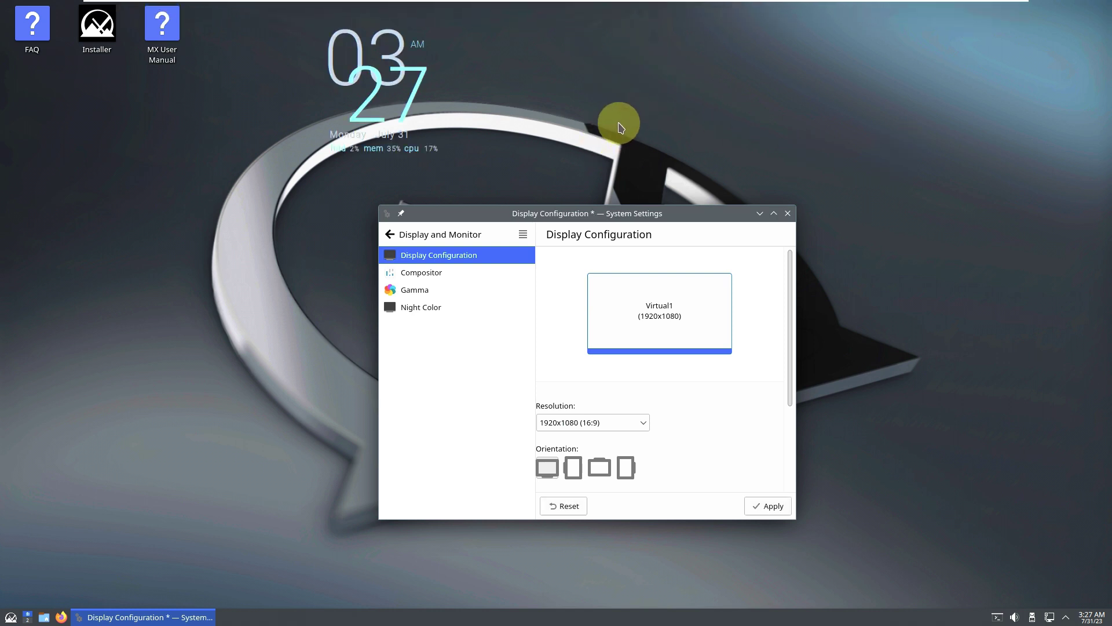
pyautogui.click(391, 234)
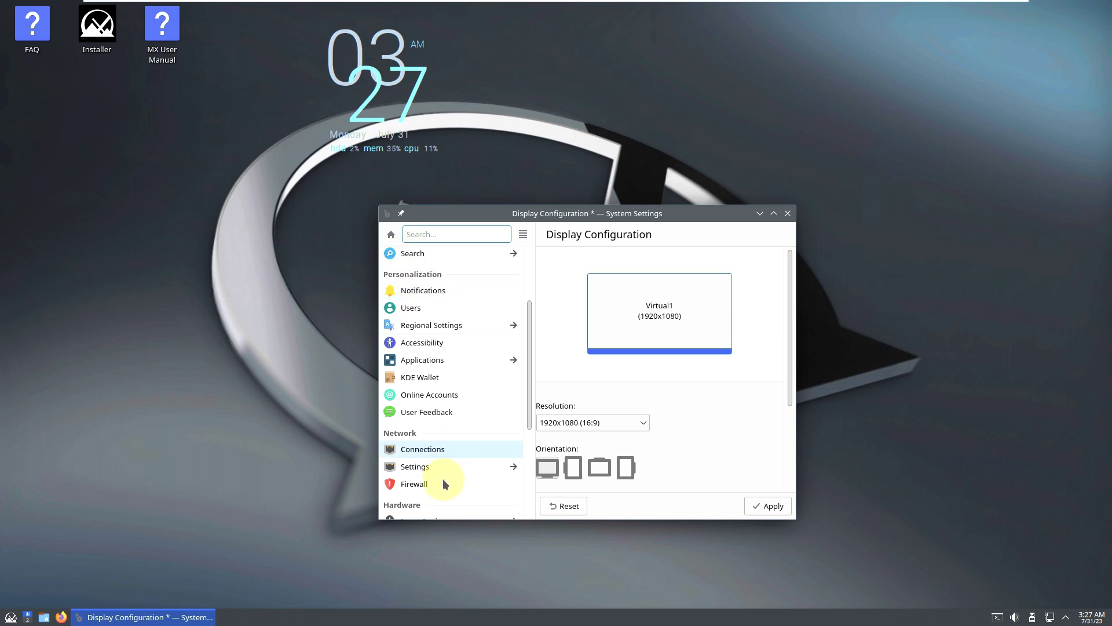
pyautogui.scroll(-4, 441, 490)
pyautogui.click(444, 502)
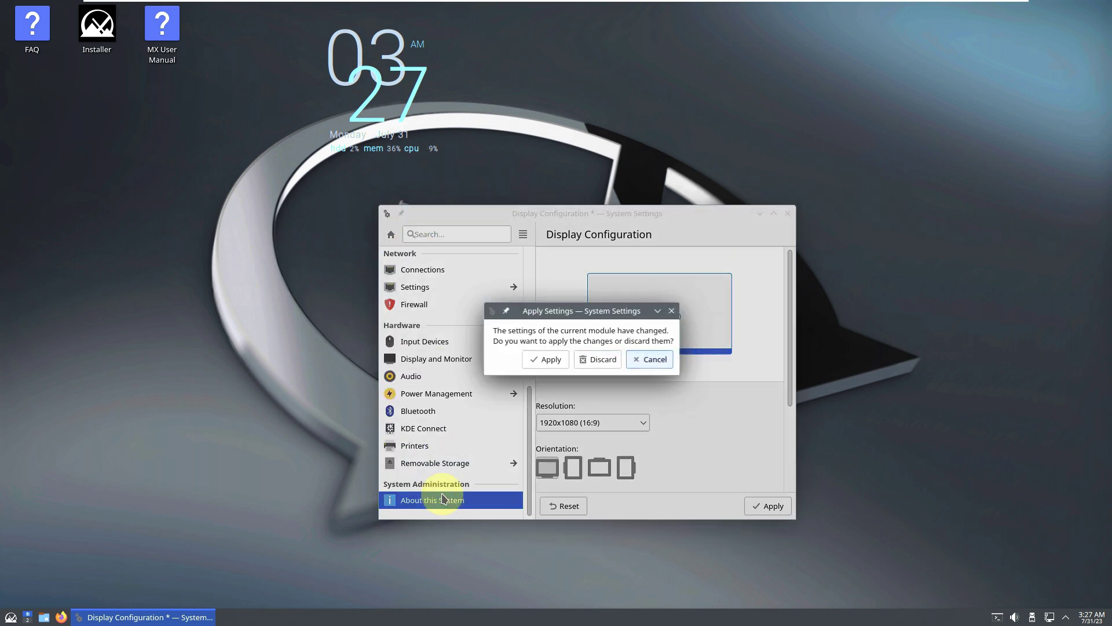
pyautogui.click(554, 358)
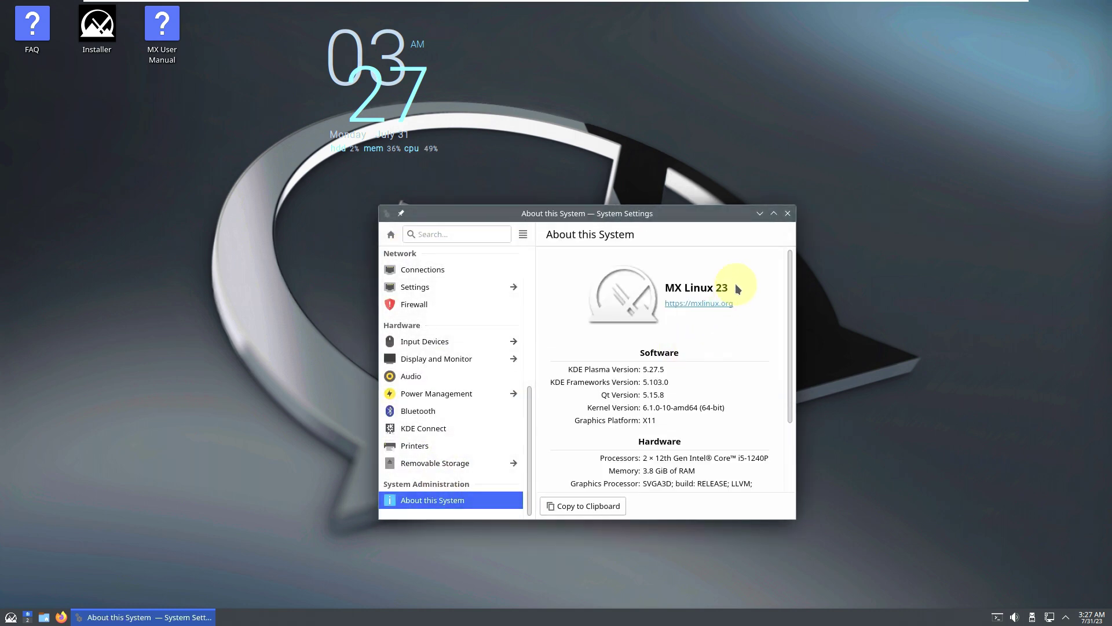
pyautogui.click(774, 215)
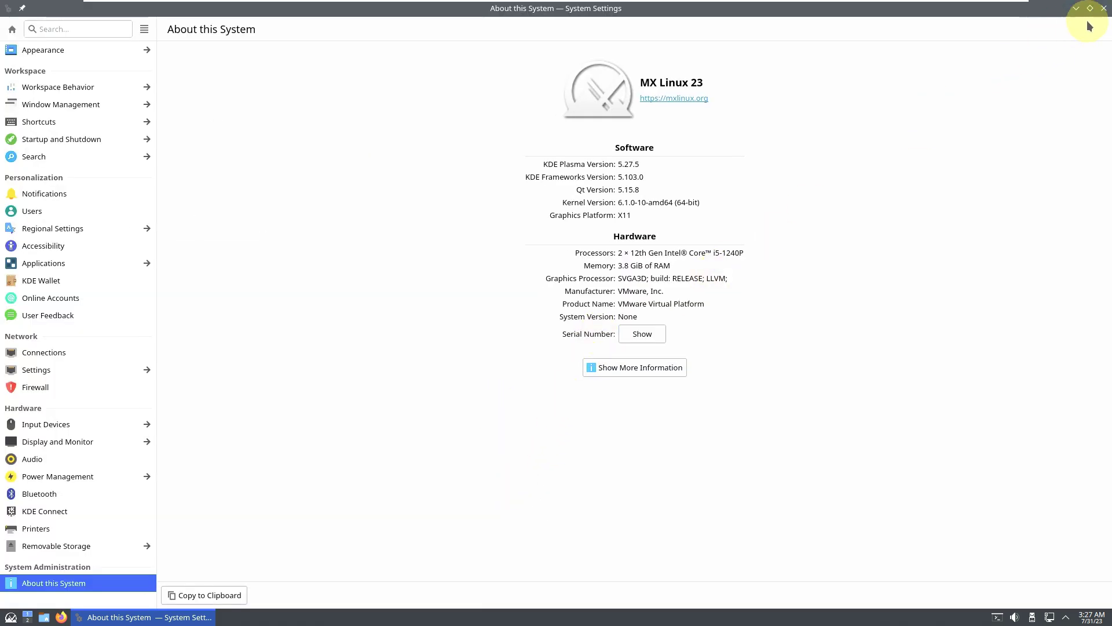
pyautogui.click(1104, 8)
# - Open System Monitor from the System applications and maximize its window
pyautogui.click(11, 616)
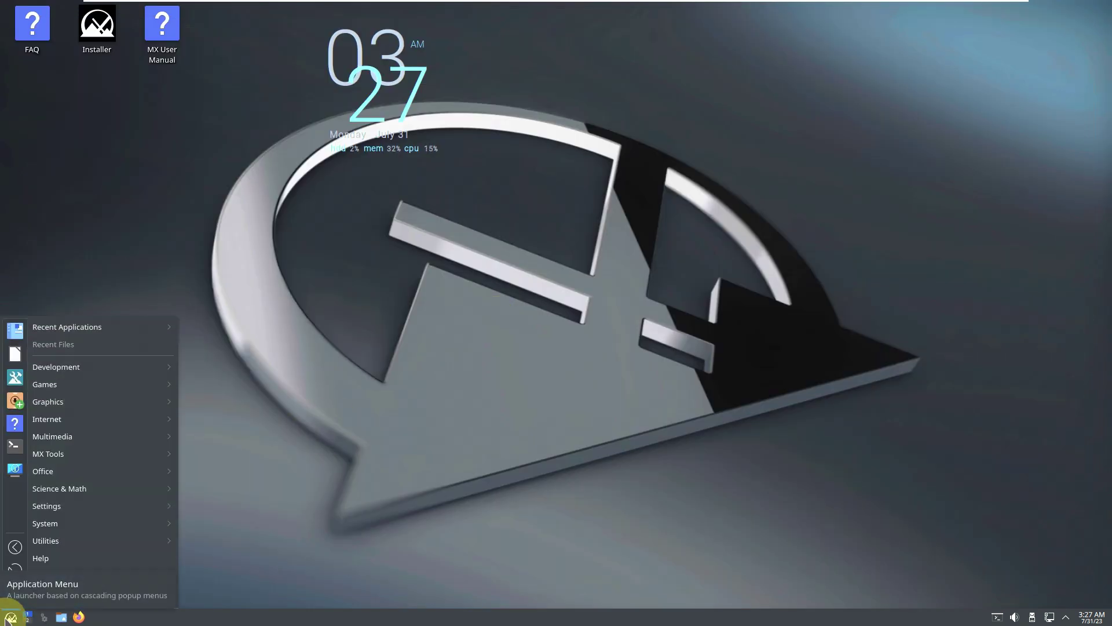
pyautogui.moveTo(45, 547)
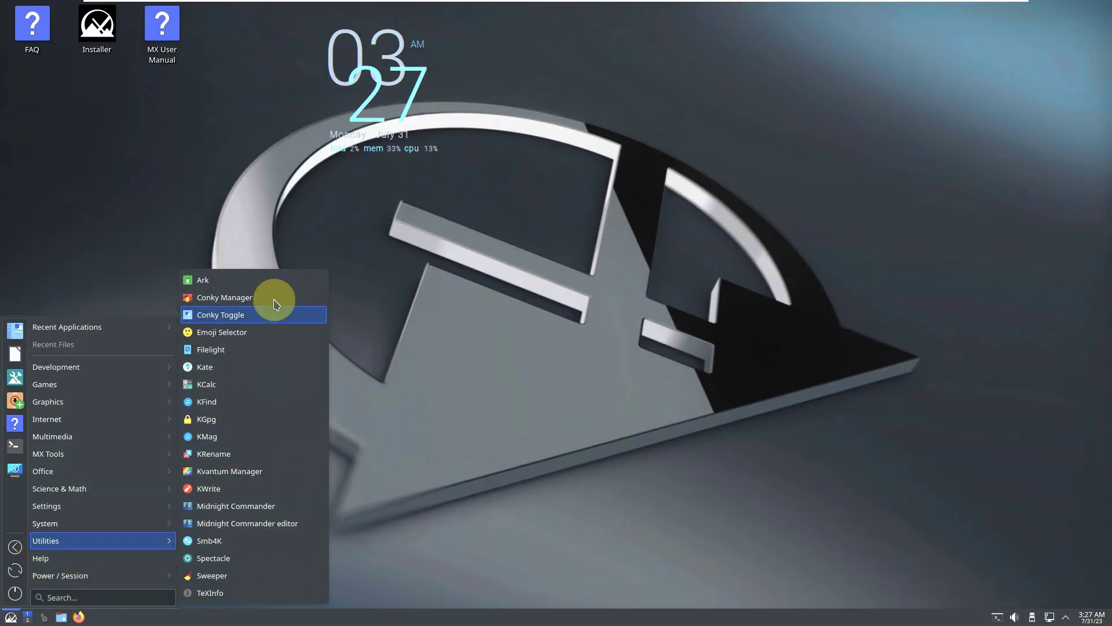
pyautogui.moveTo(136, 522)
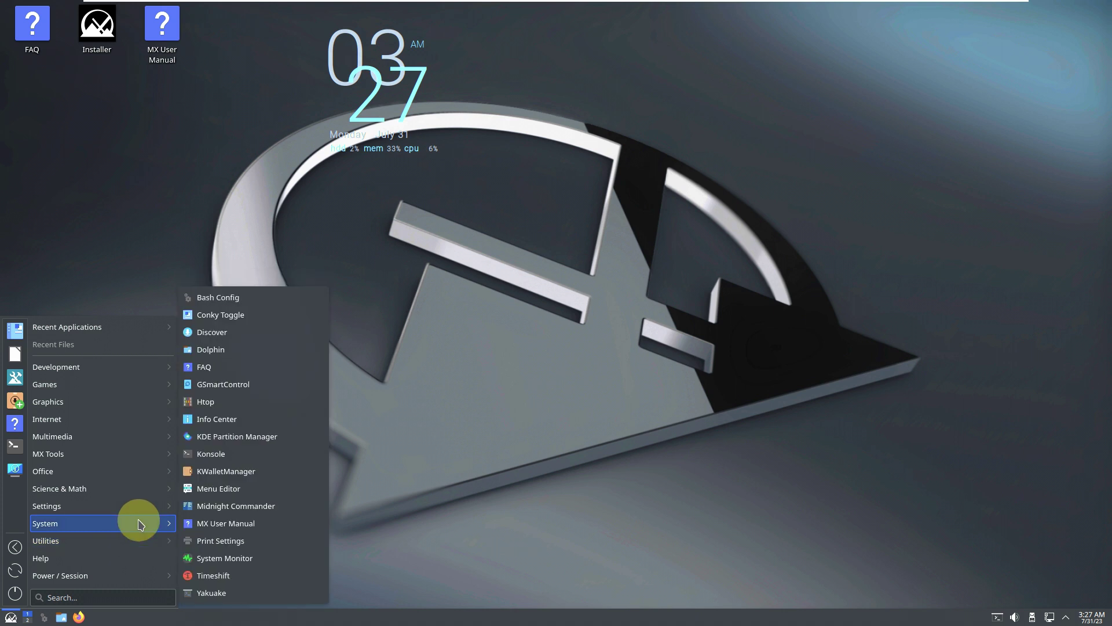
pyautogui.click(209, 557)
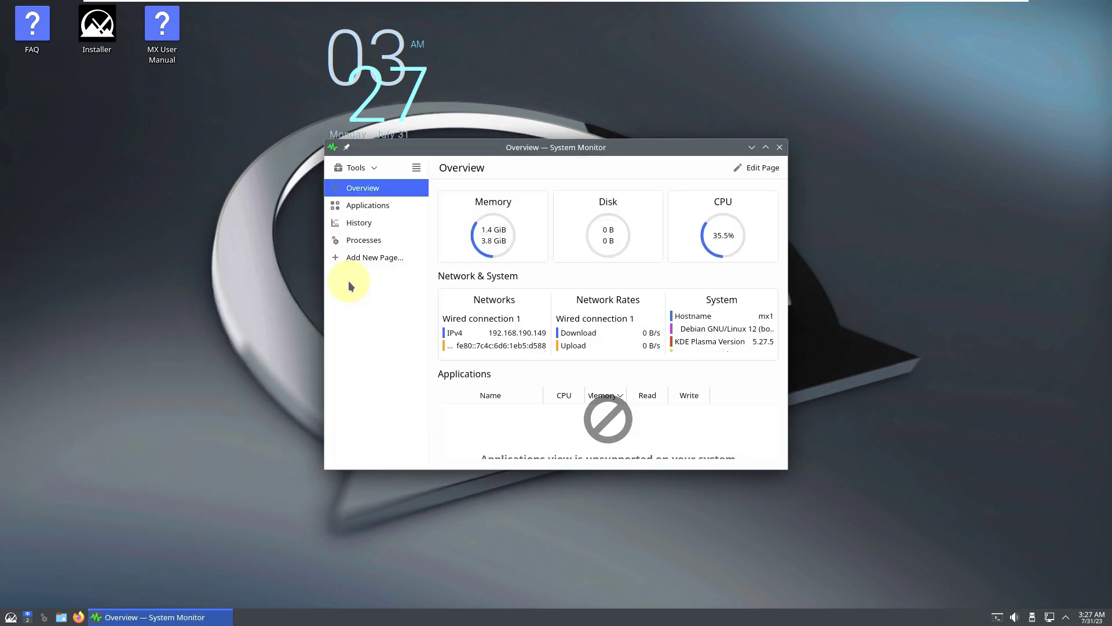
pyautogui.click(765, 148)
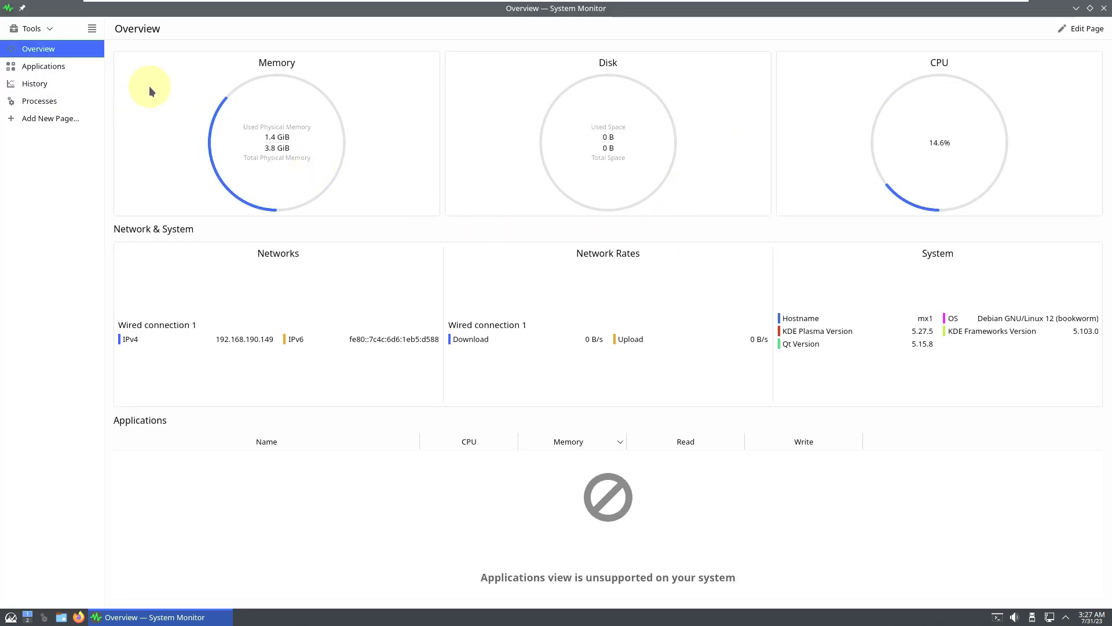
# - Look through System Monitor's Applications, History and Processes pages and return to the Overview page
pyautogui.click(63, 69)
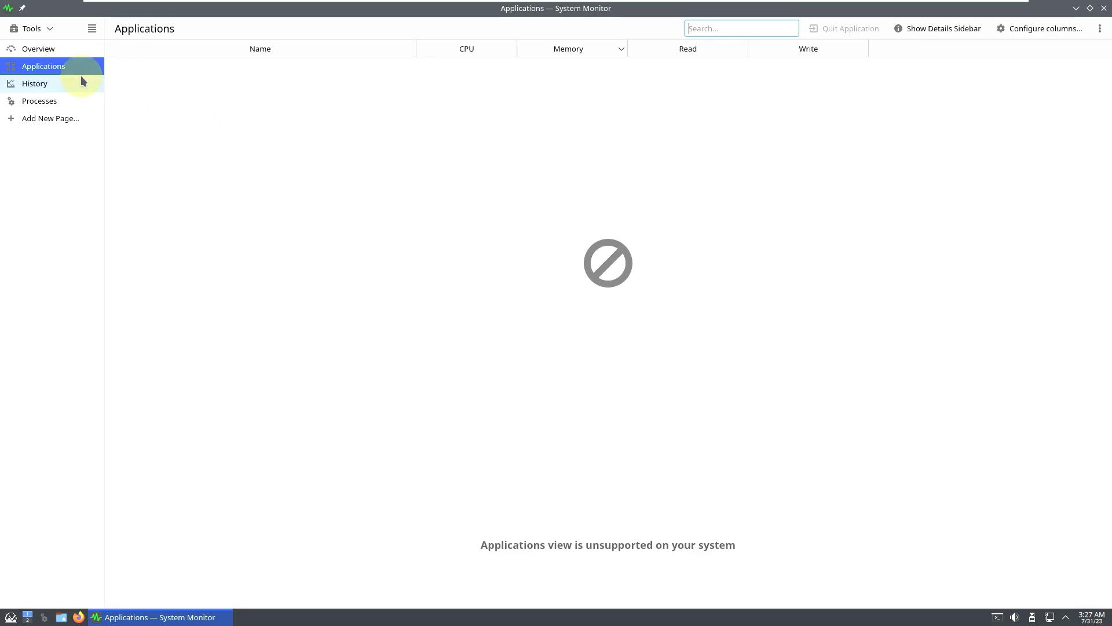
pyautogui.click(79, 84)
pyautogui.click(65, 103)
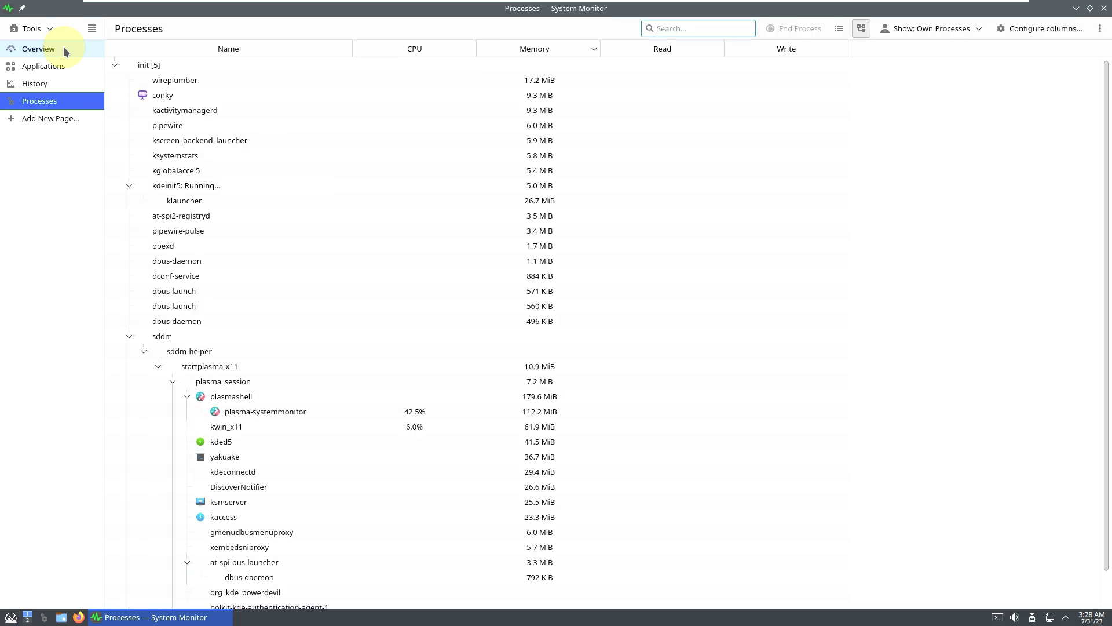
pyautogui.click(60, 88)
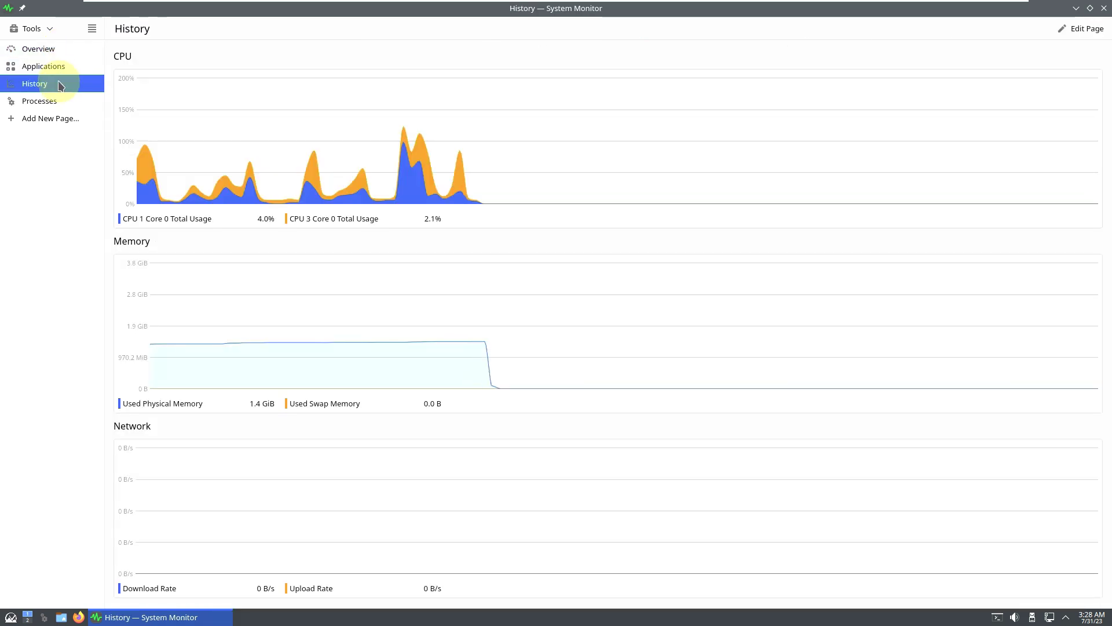
pyautogui.click(61, 66)
pyautogui.click(63, 55)
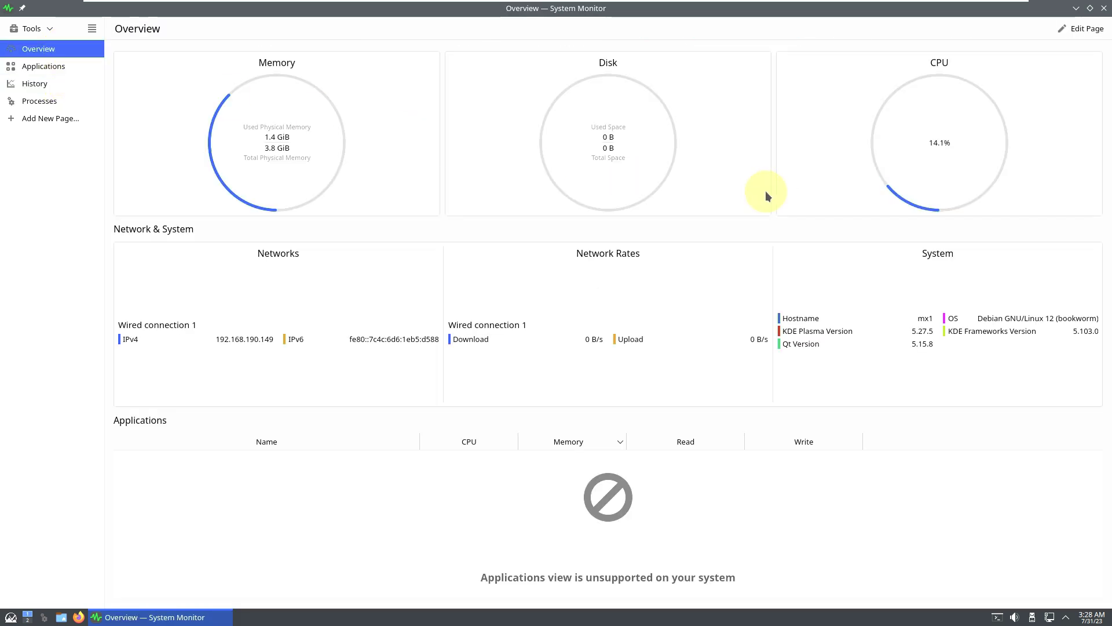
# - Restore the System Monitor window, shrink it and place it in the upper-right corner of the desktop
pyautogui.click(1089, 9)
pyautogui.moveTo(650, 162); pyautogui.dragTo(838, 122)
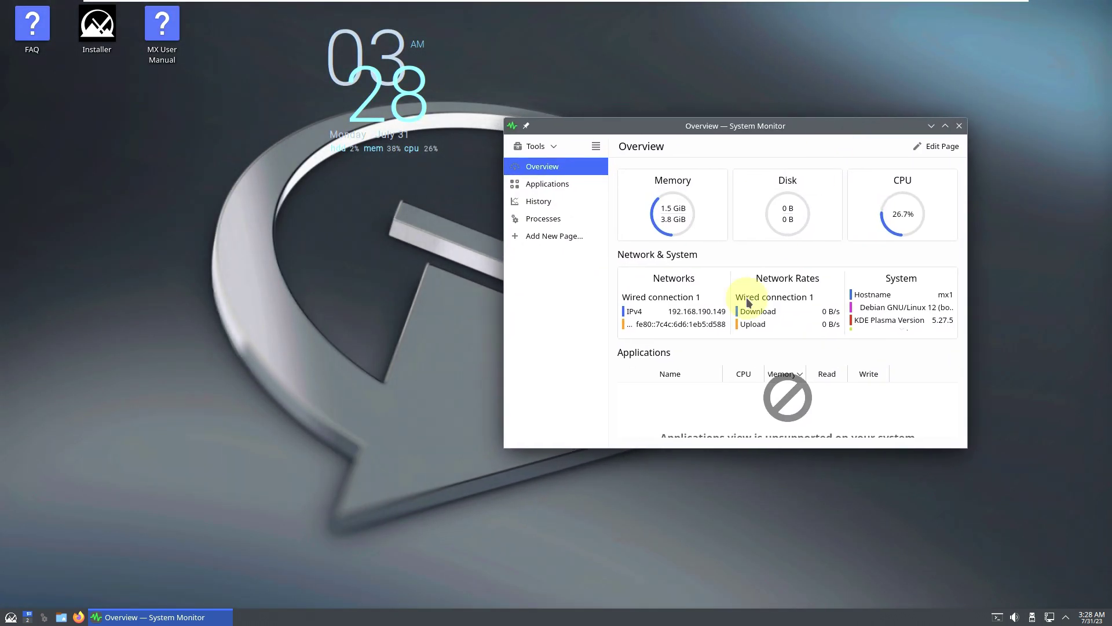
pyautogui.moveTo(505, 447); pyautogui.dragTo(720, 229)
pyautogui.moveTo(790, 127); pyautogui.dragTo(935, 8)
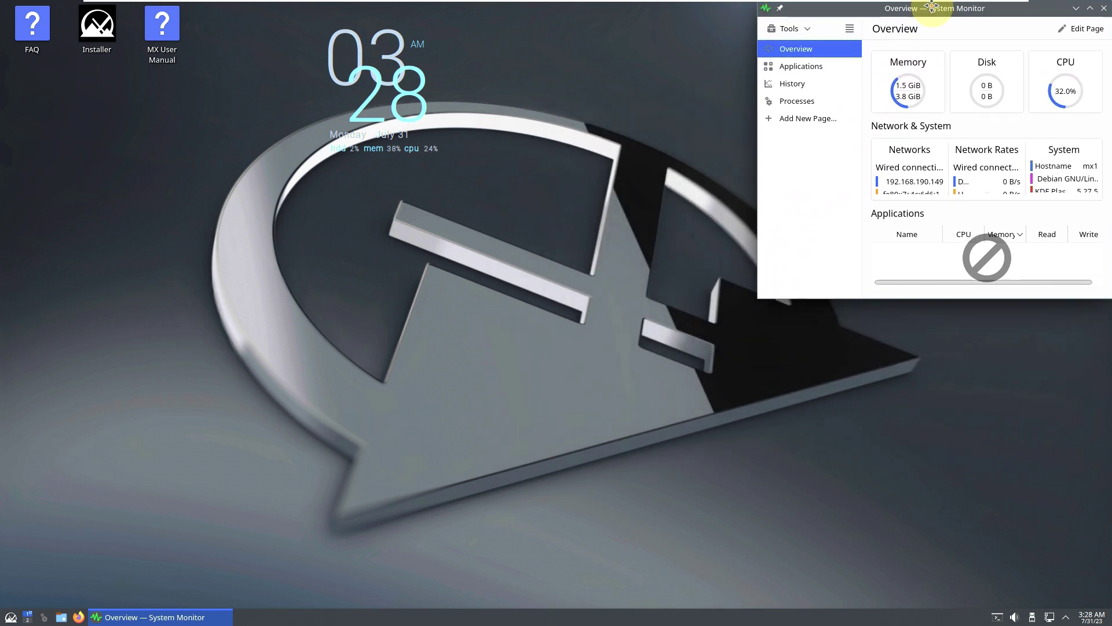
pyautogui.click(265, 375)
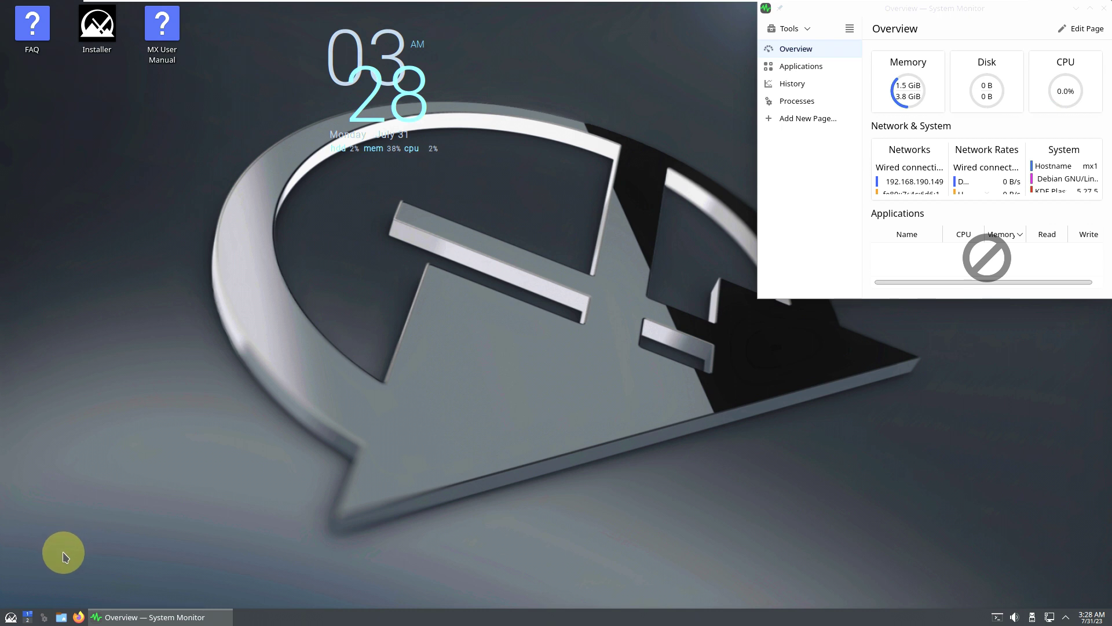
# - Open a Konsole terminal, view its About Konsole version information and close that dialog
pyautogui.click(9, 614)
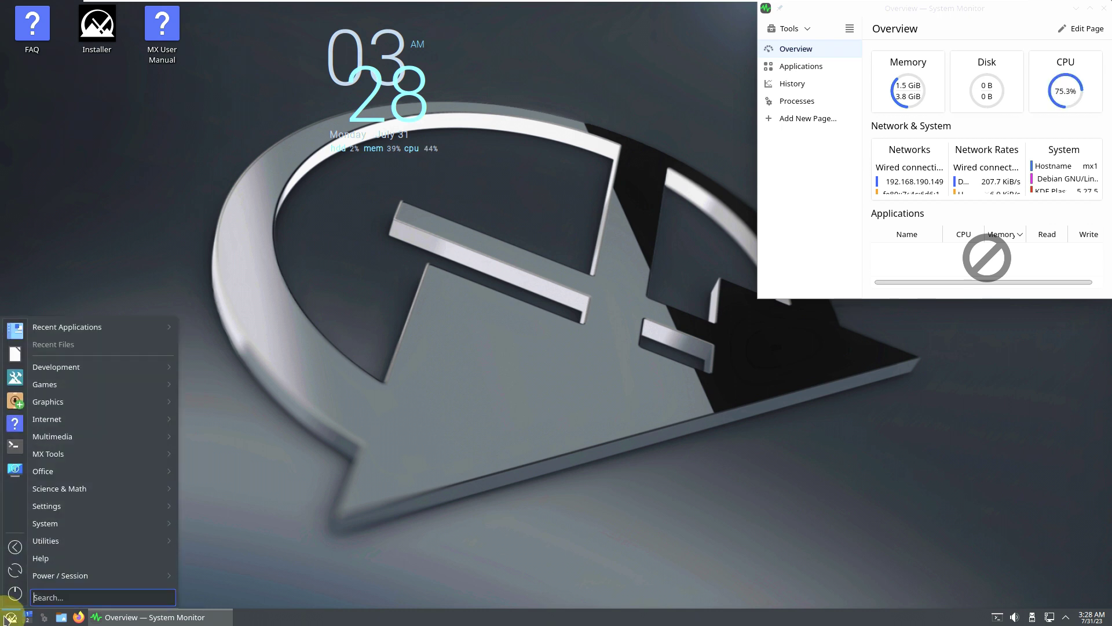
pyautogui.click(15, 447)
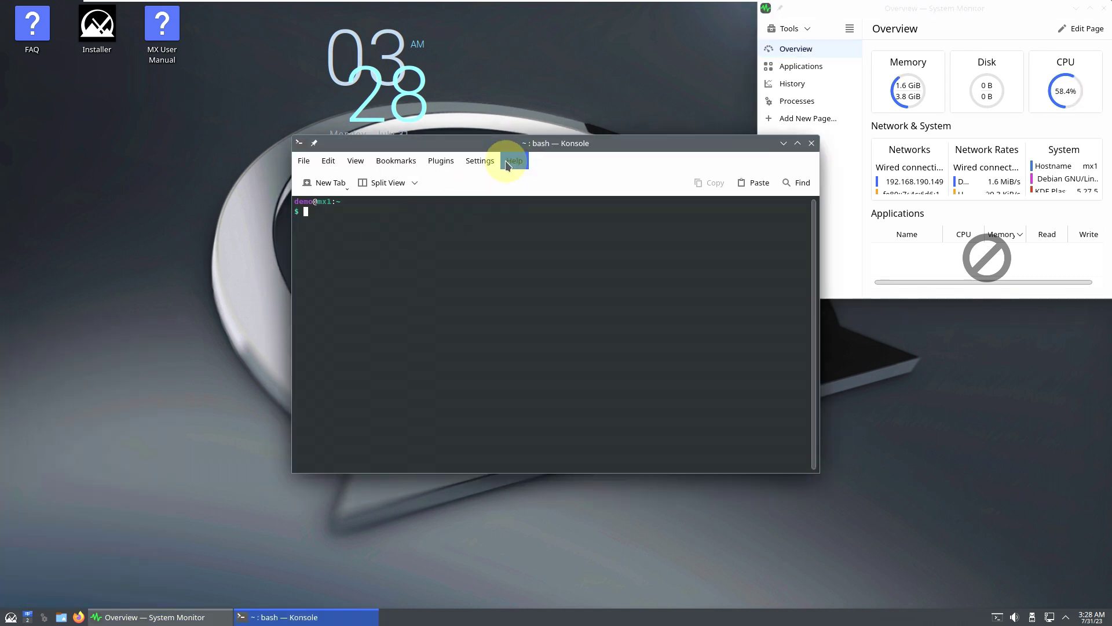
pyautogui.click(507, 162)
pyautogui.click(552, 270)
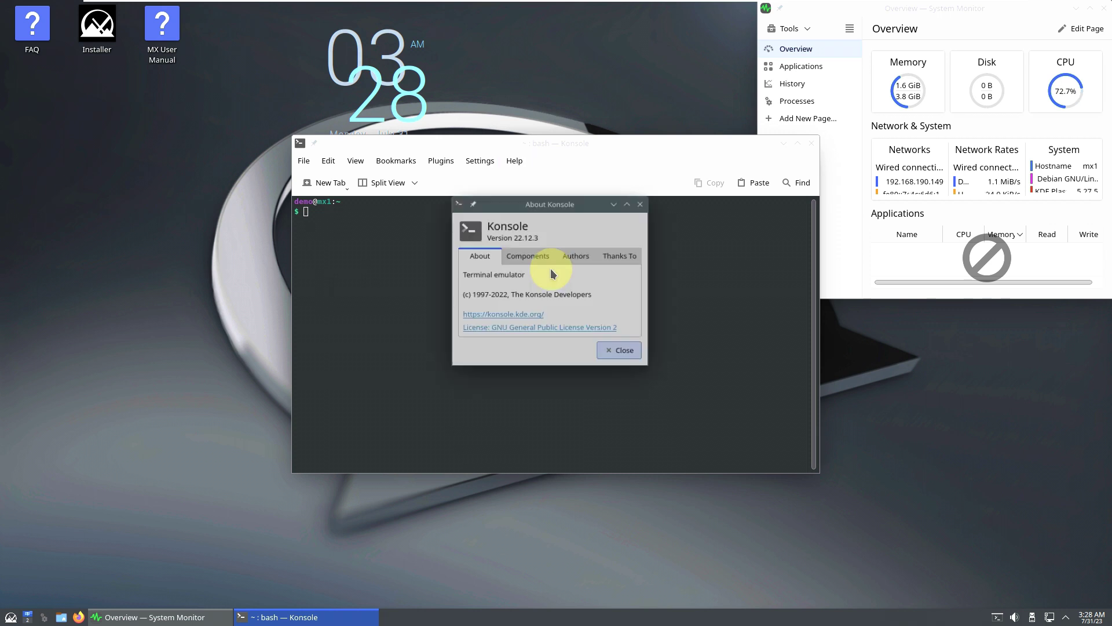
pyautogui.click(620, 354)
# - Move the terminal window clear of System Monitor and run inxi -b and inxi -G for system and graphics information
pyautogui.moveTo(450, 138); pyautogui.dragTo(256, 122)
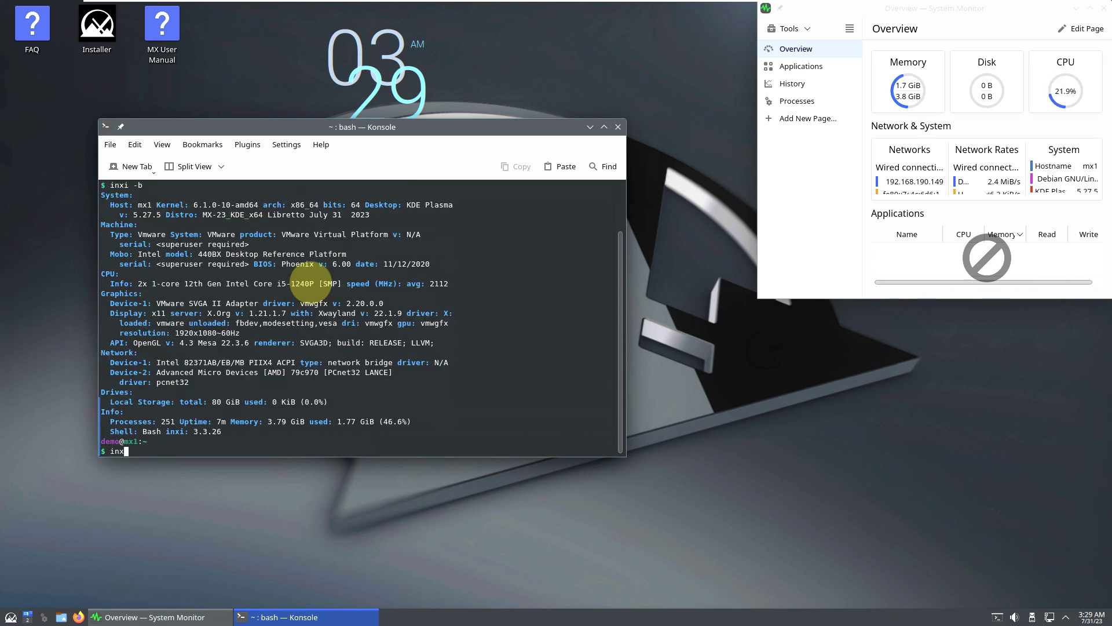
pyautogui.press('Return')
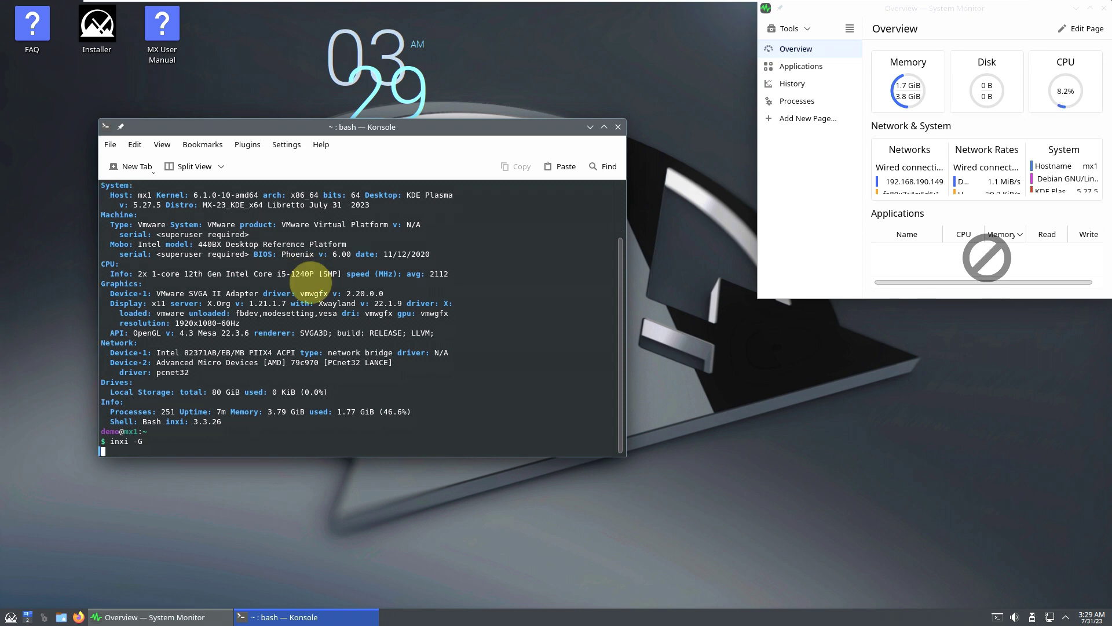
pyautogui.click(137, 145)
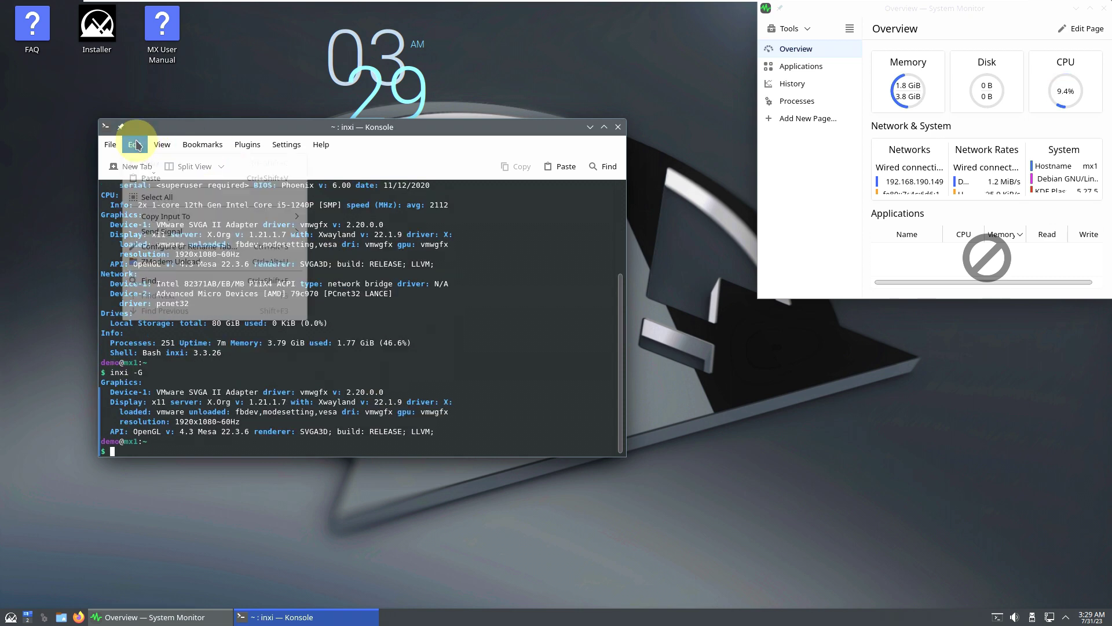
pyautogui.click(297, 148)
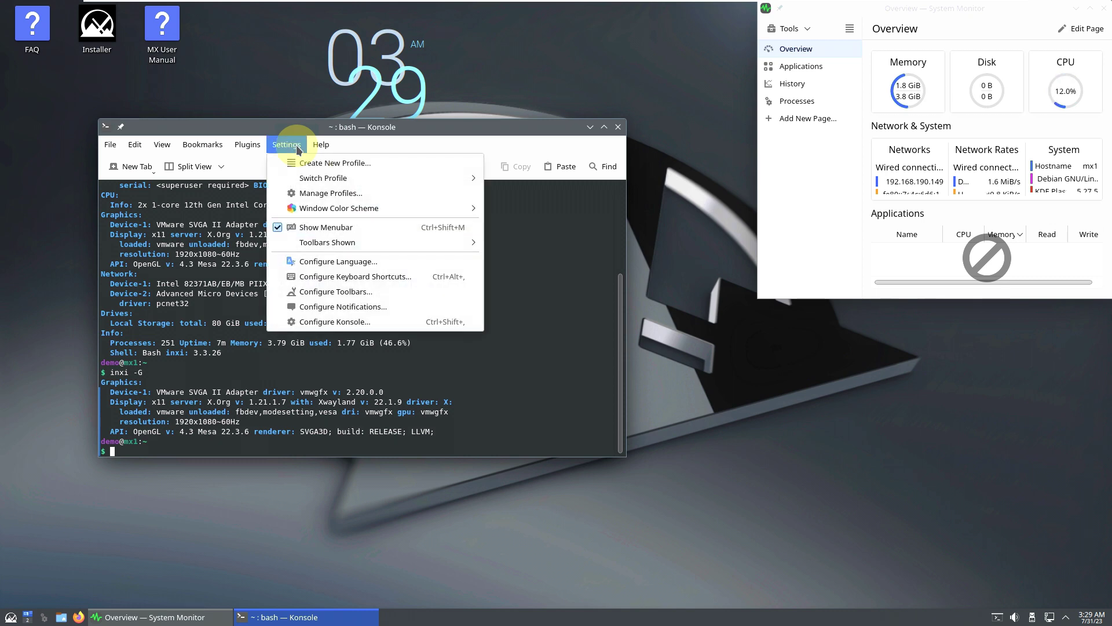
pyautogui.click(586, 411)
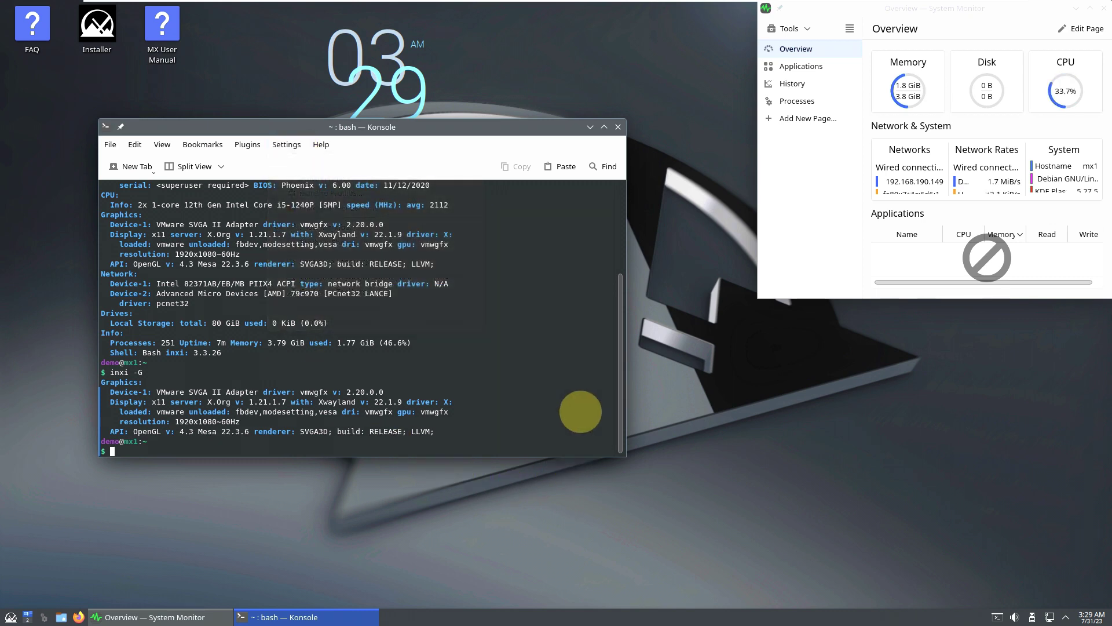
# - Enlarge the terminal window, move it higher on the desktop and run neofetch
pyautogui.moveTo(624, 456); pyautogui.dragTo(720, 588)
pyautogui.moveTo(372, 123); pyautogui.dragTo(372, 75)
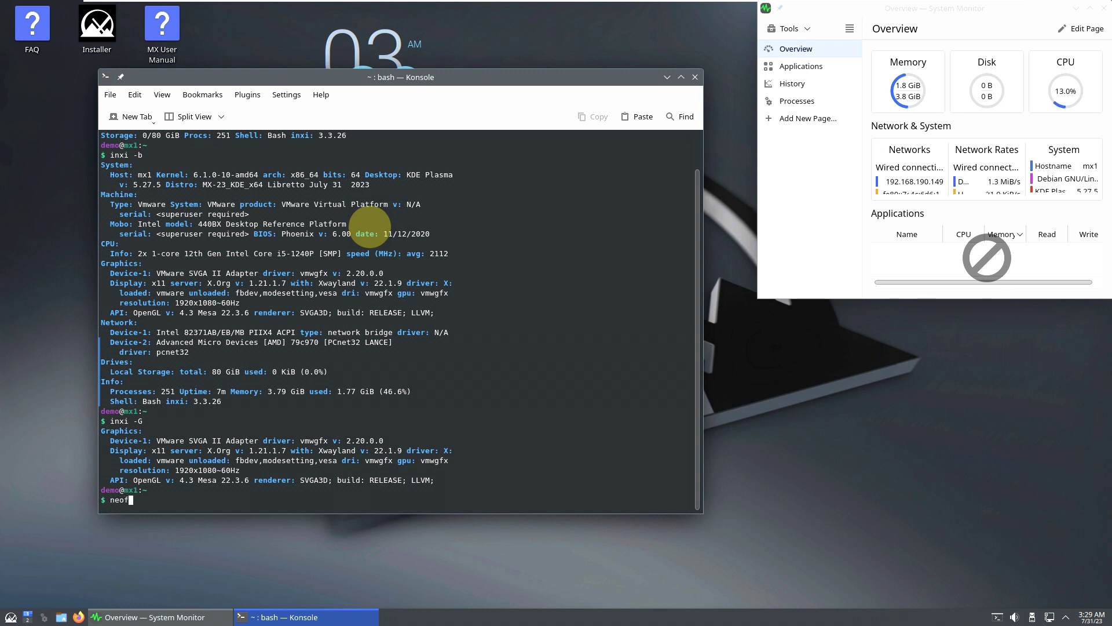
pyautogui.press('Return')
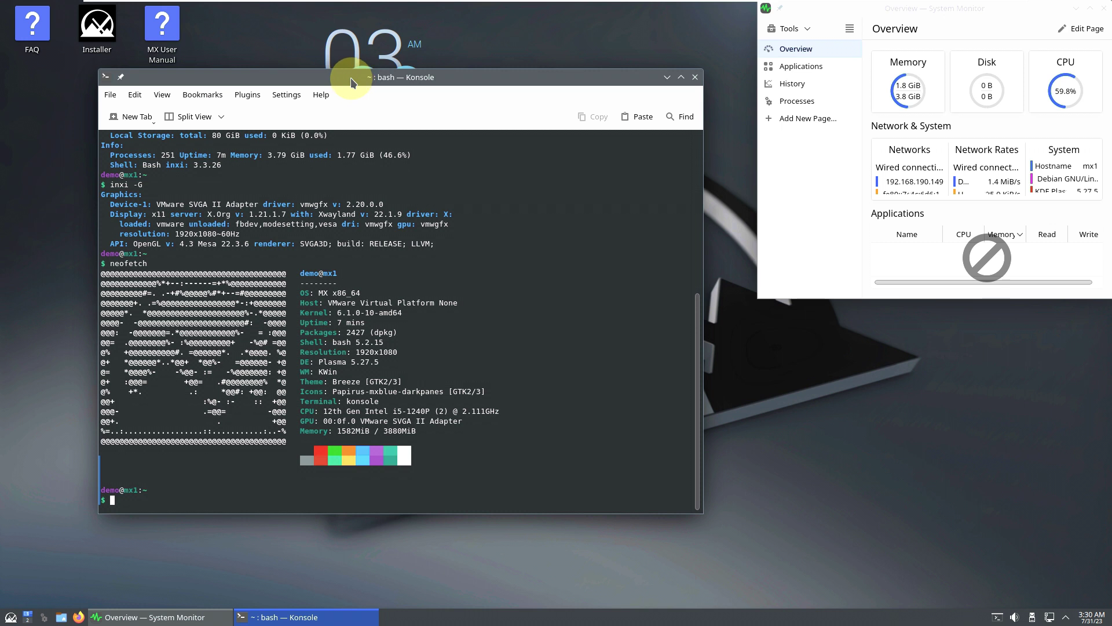
# - Shift the terminal towards the desktop's upper-left corner, run a detailed inxi report and display the release text with cat /etc/issue
pyautogui.moveTo(350, 78); pyautogui.dragTo(319, 54)
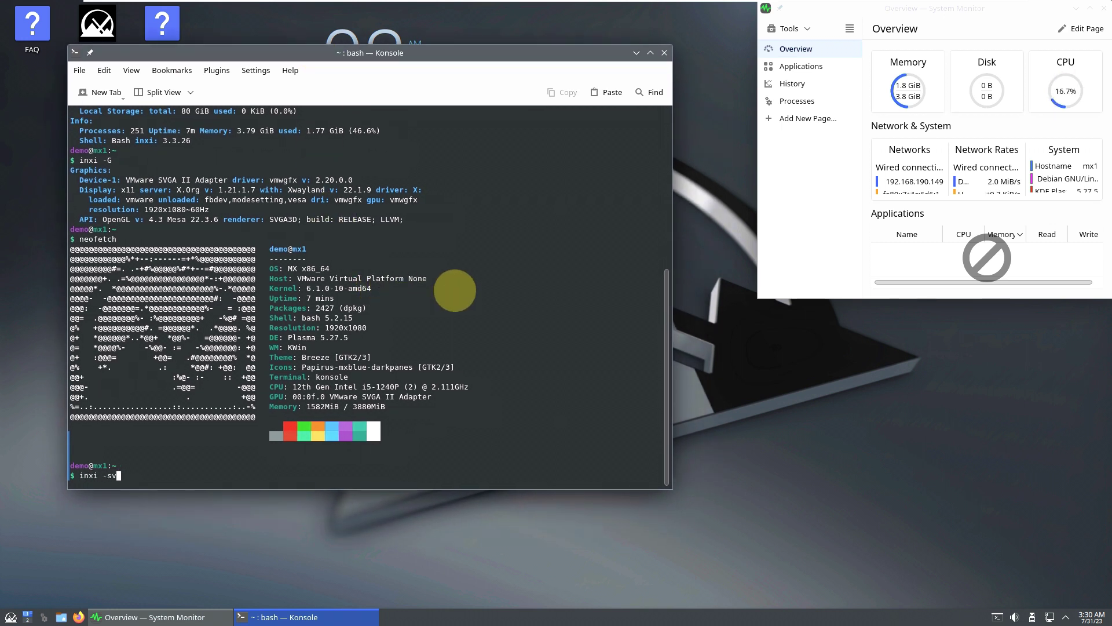
pyautogui.press('Return')
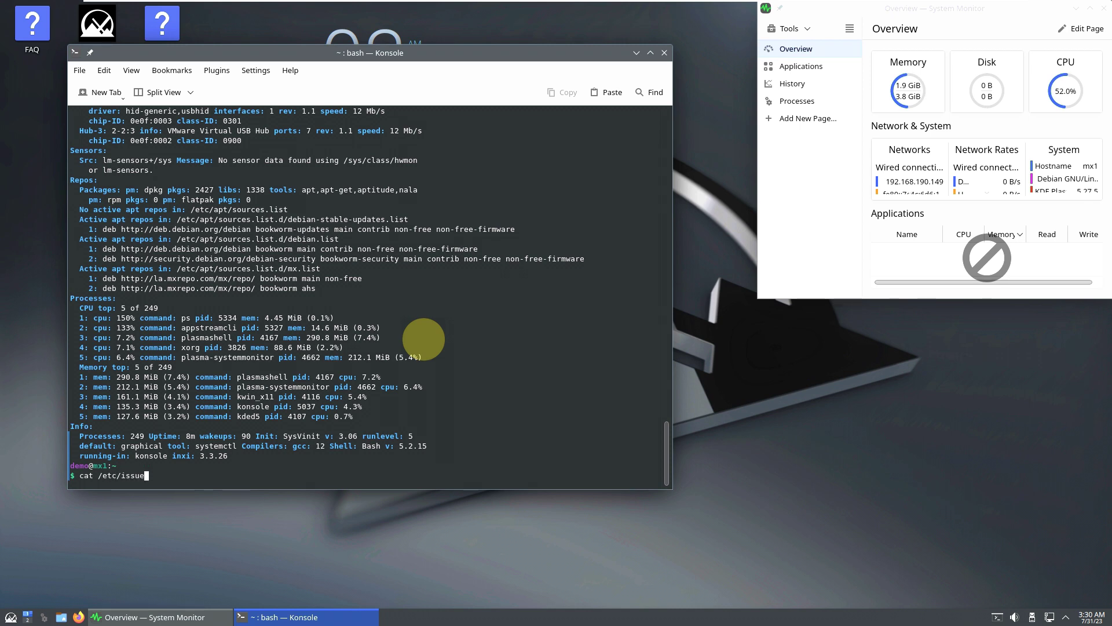
pyautogui.press('Return')
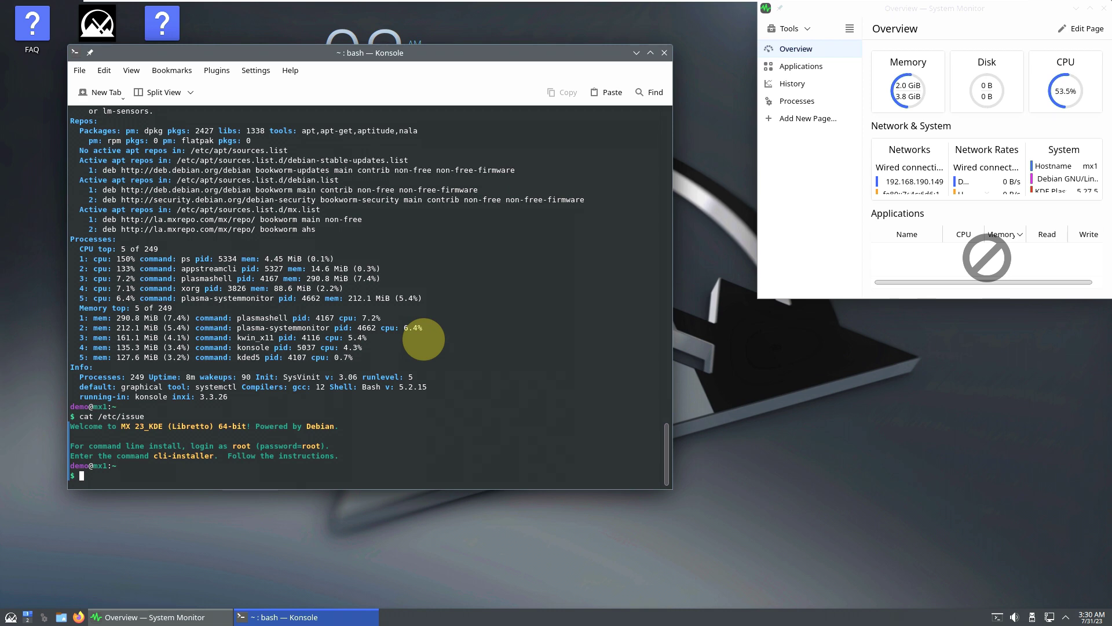
# - Run htop in the terminal and look through the list of running processes
pyautogui.write('htop')
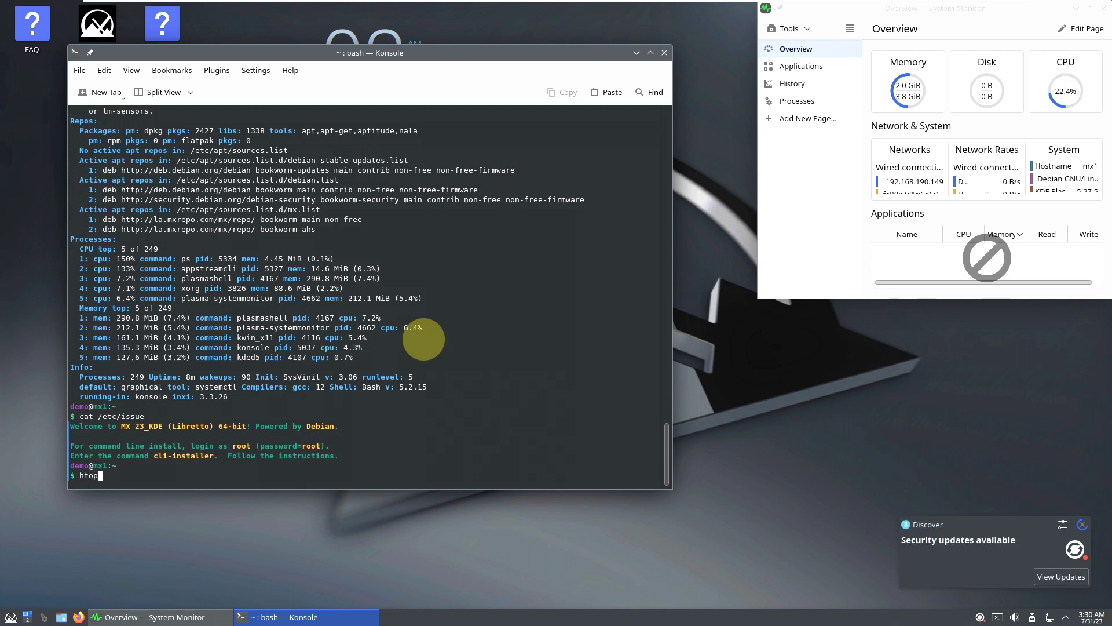
pyautogui.press('Return')
pyautogui.scroll(-5, 426, 343)
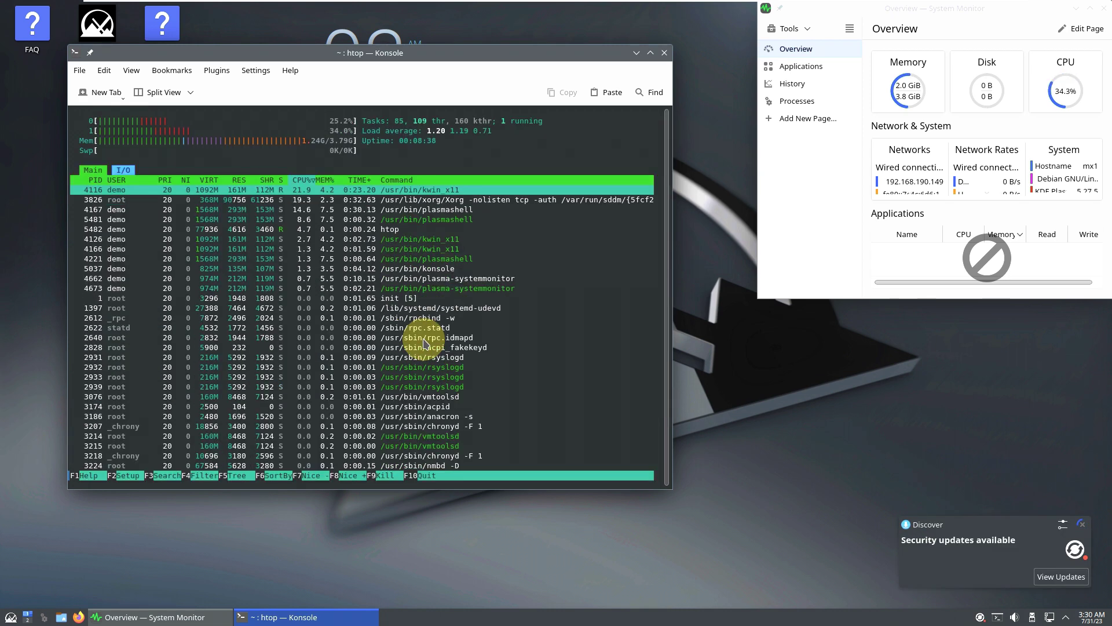
pyautogui.scroll(-5, 488, 362)
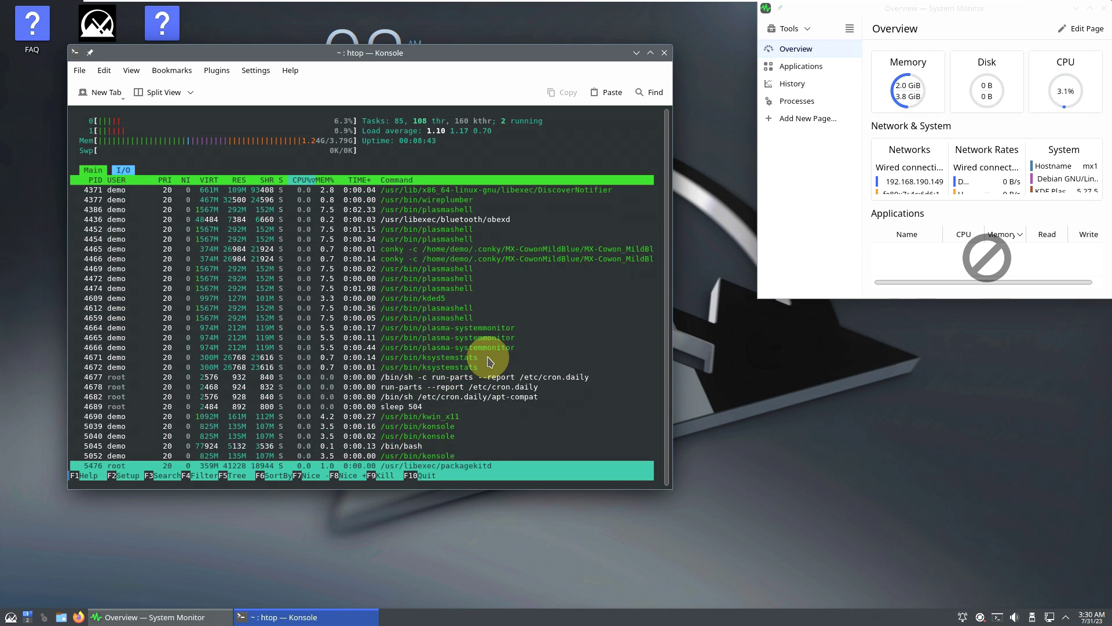
# - View the About Konsole dialog again, dismiss it and close the terminal window with htop still running
pyautogui.click(290, 70)
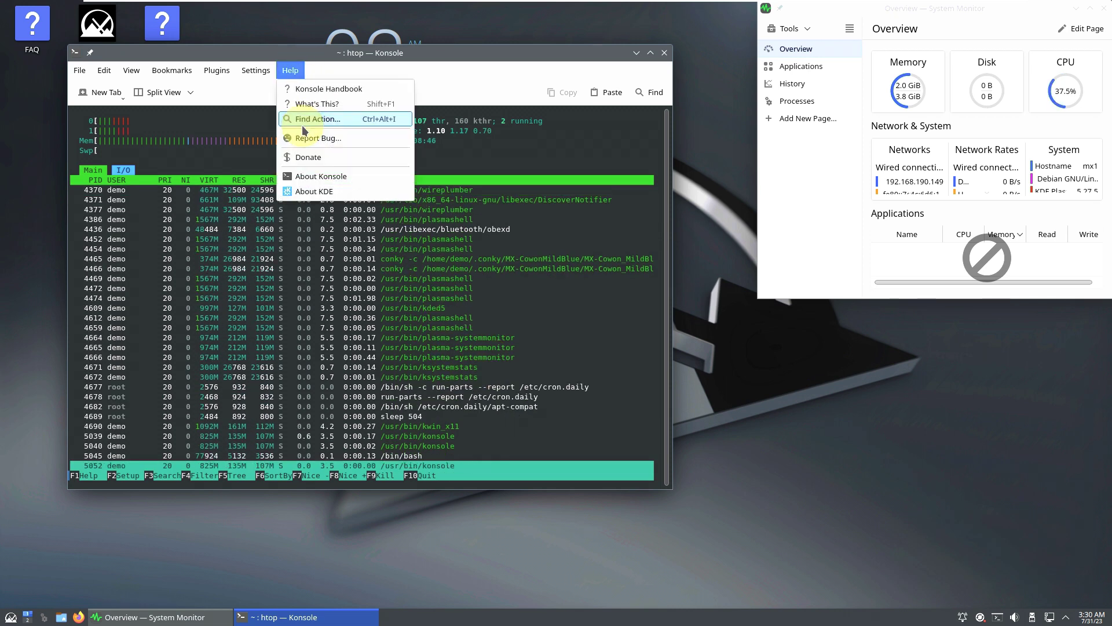
pyautogui.click(307, 177)
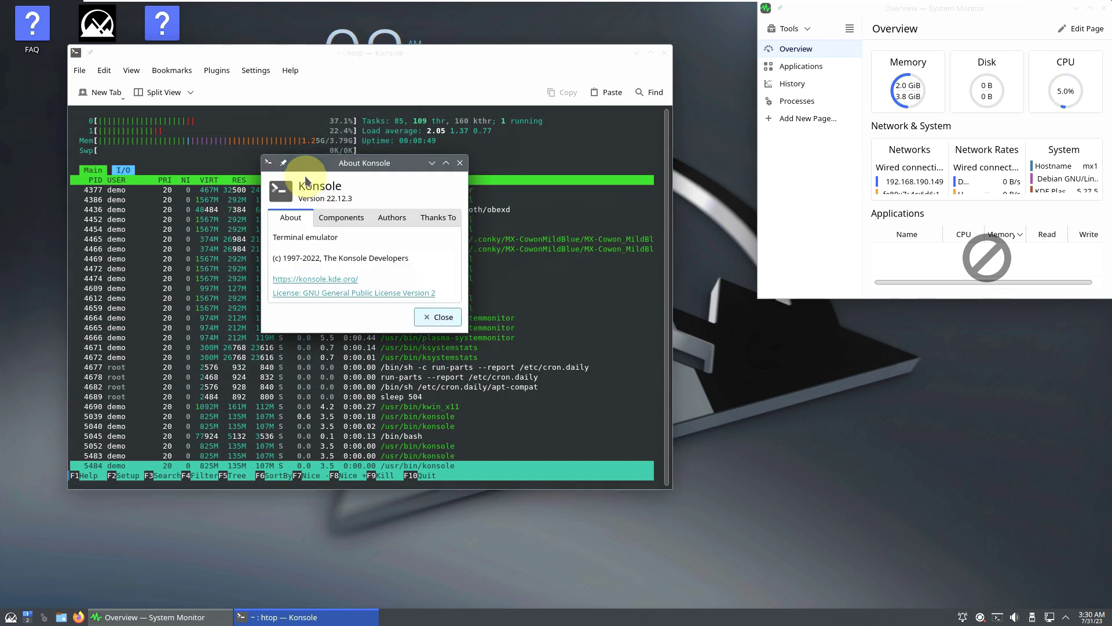
pyautogui.click(438, 316)
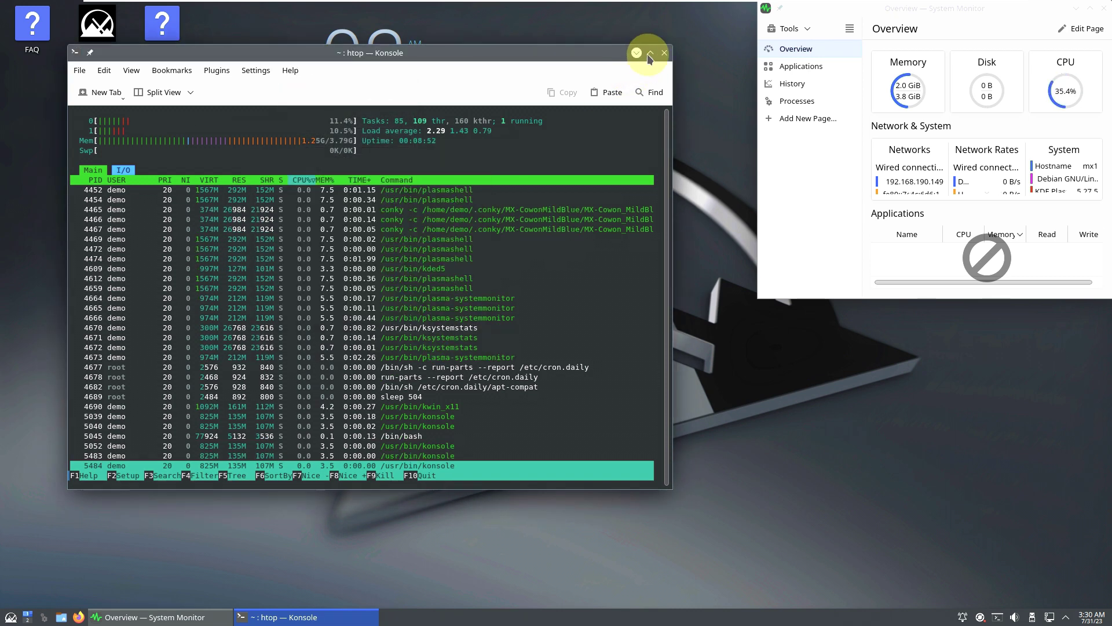
pyautogui.hotkey('ctrl', 'shift', 'q')
pyautogui.click(425, 342)
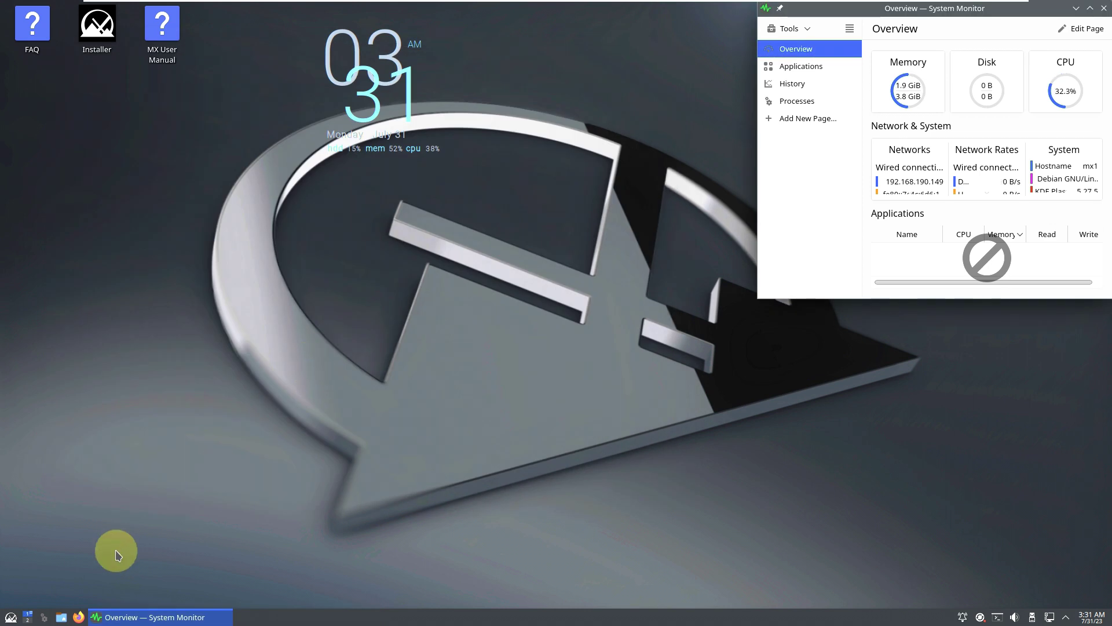
# - Launch Firefox and move its window towards the left side of the desktop, clear of System Monitor
pyautogui.click(77, 618)
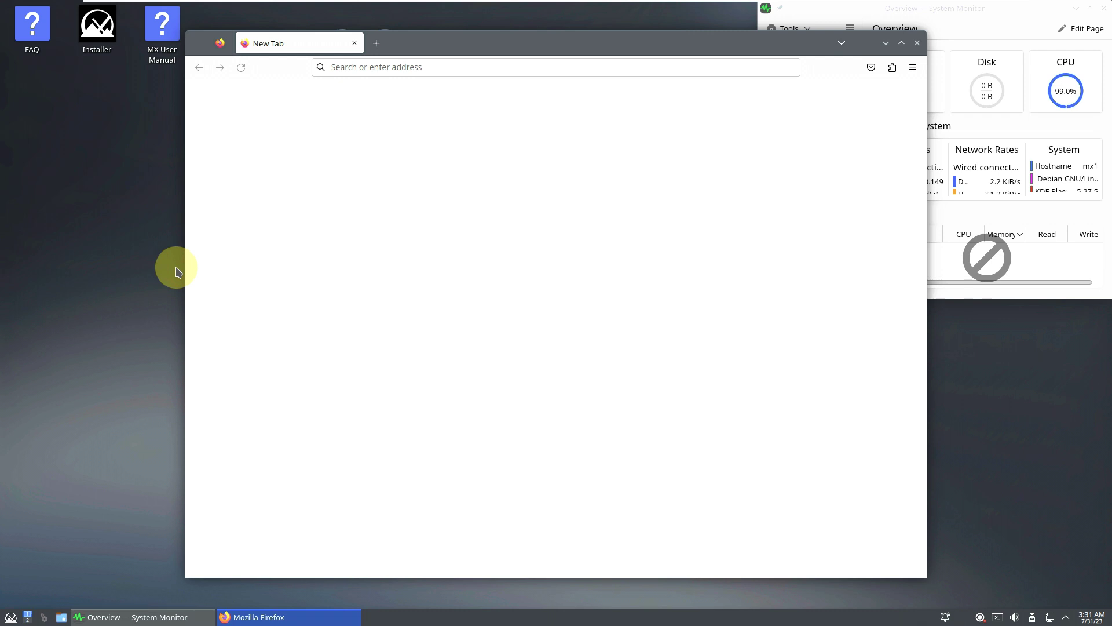
pyautogui.click(486, 44)
pyautogui.moveTo(542, 42); pyautogui.dragTo(381, 43)
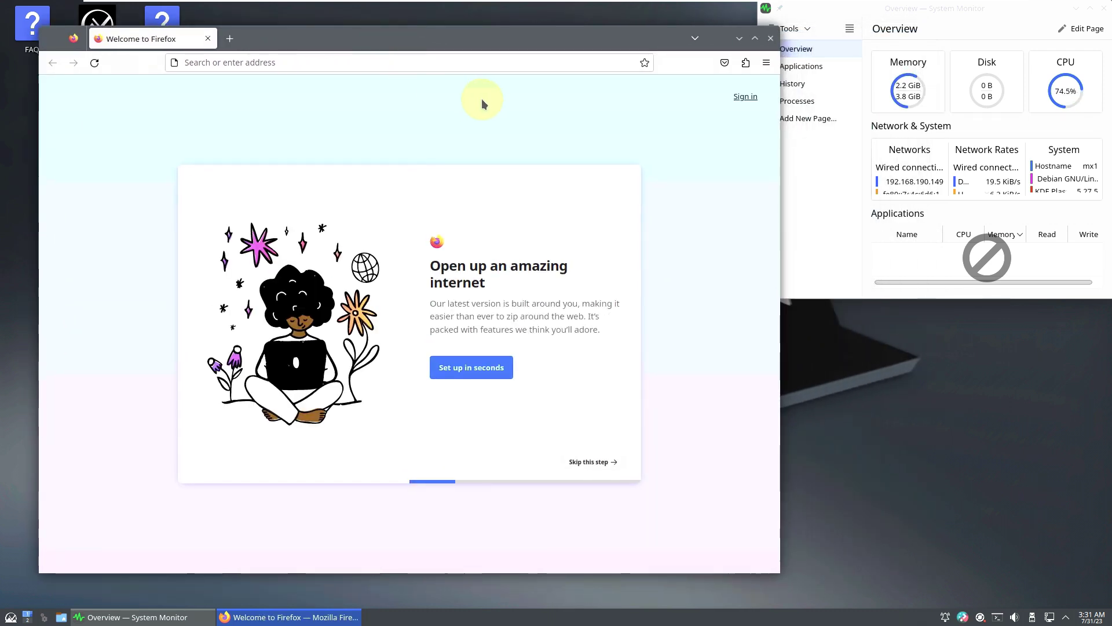
# - View the About Firefox version details and dismiss the dialog
pyautogui.click(766, 63)
pyautogui.click(636, 407)
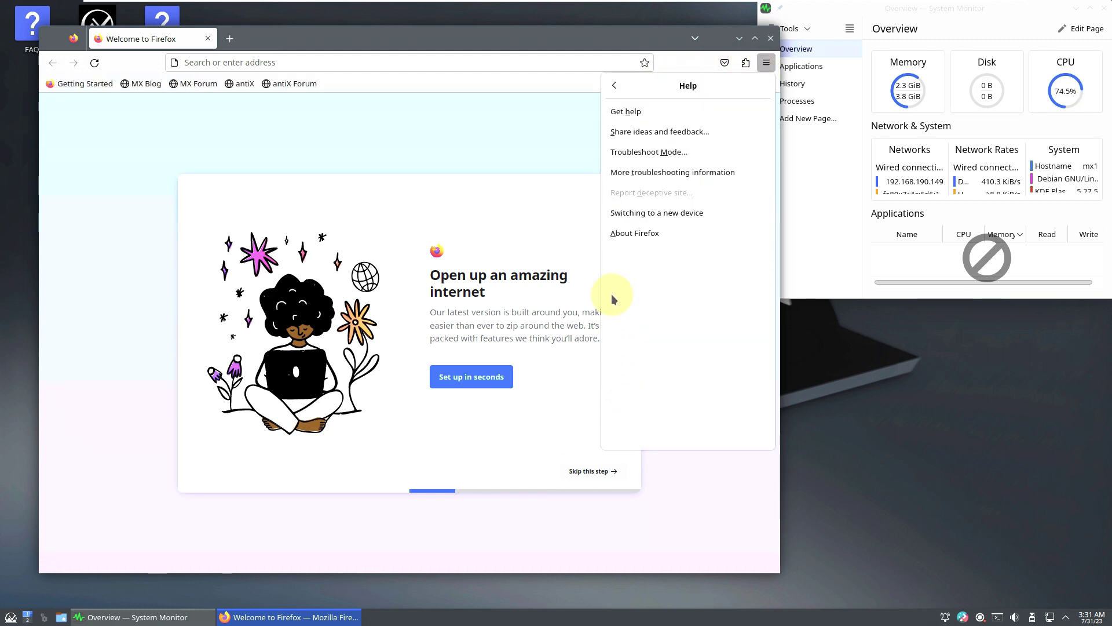
pyautogui.click(618, 238)
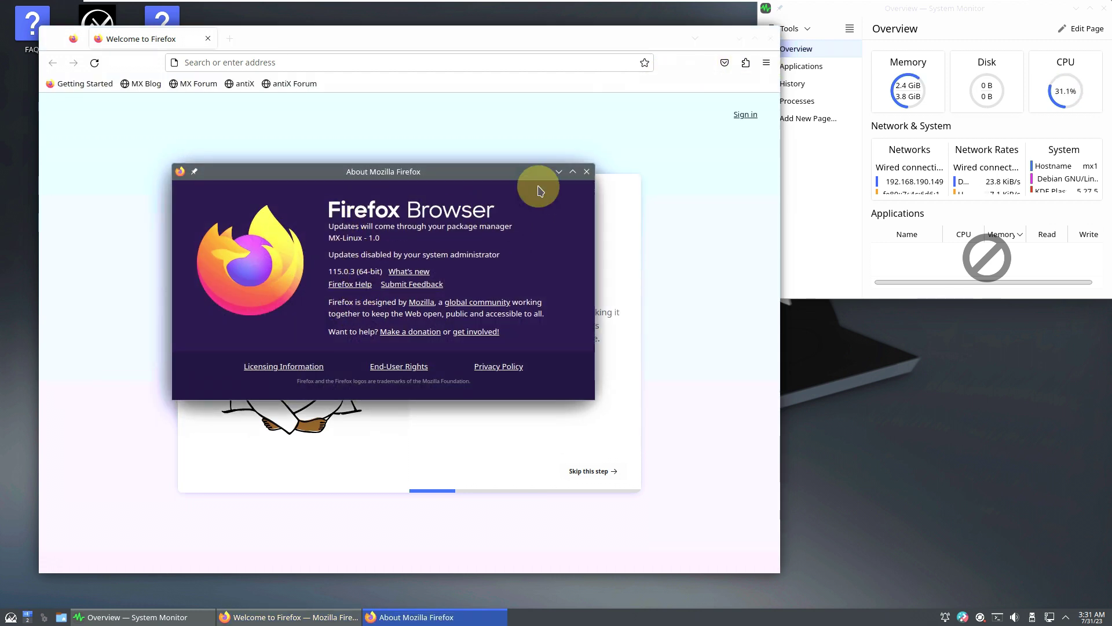
pyautogui.click(586, 171)
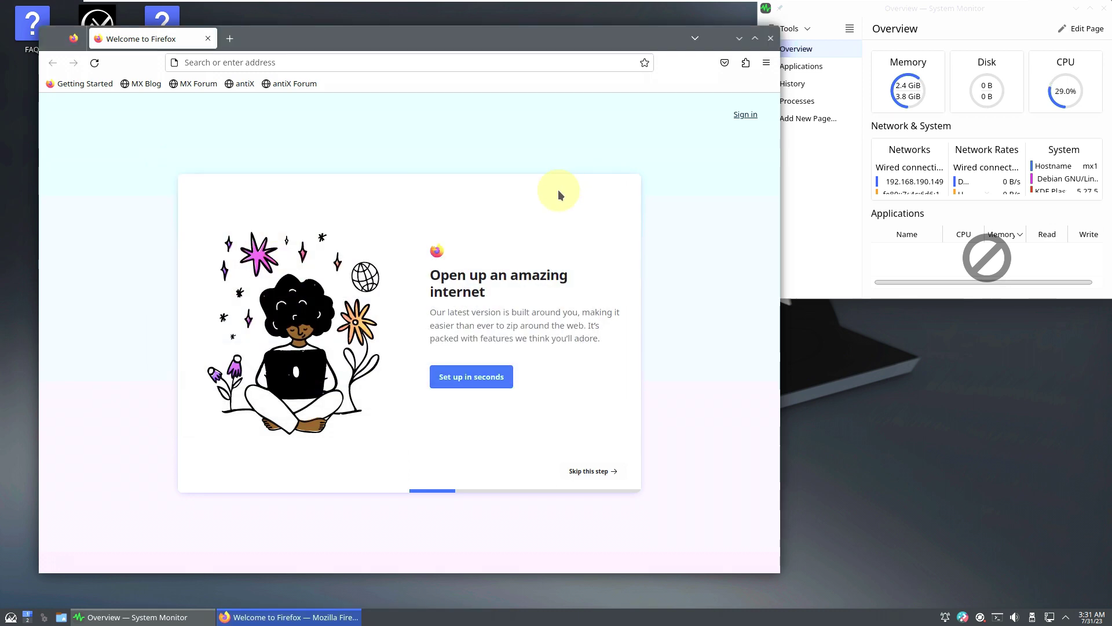
# - Open the bookmarked MX Blog, go to the MX Linux home page and skim its content
pyautogui.click(130, 83)
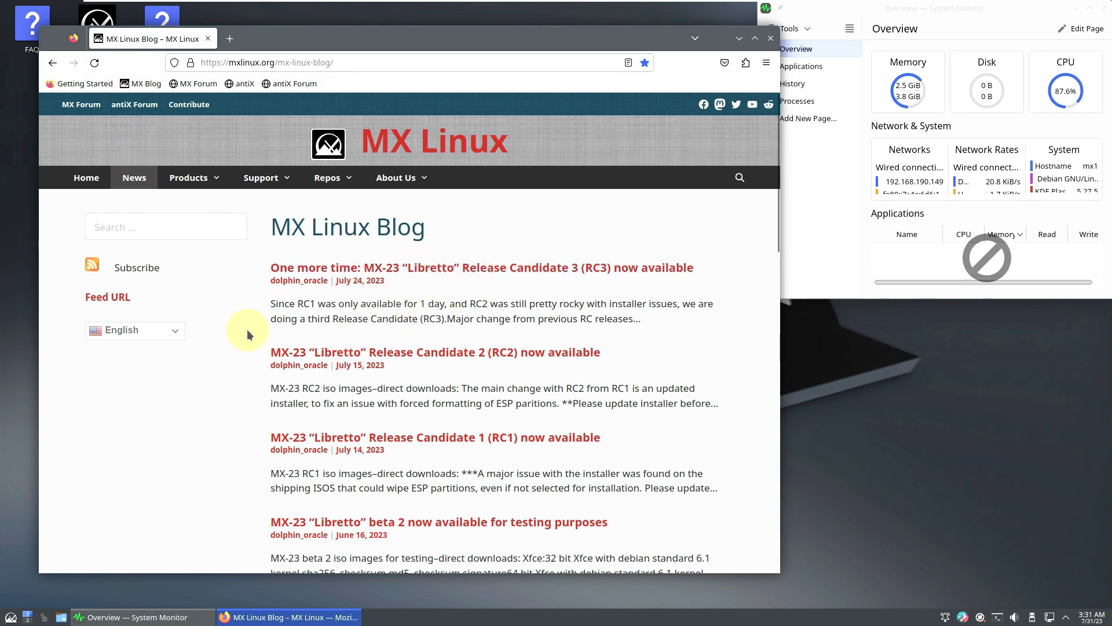
pyautogui.click(392, 143)
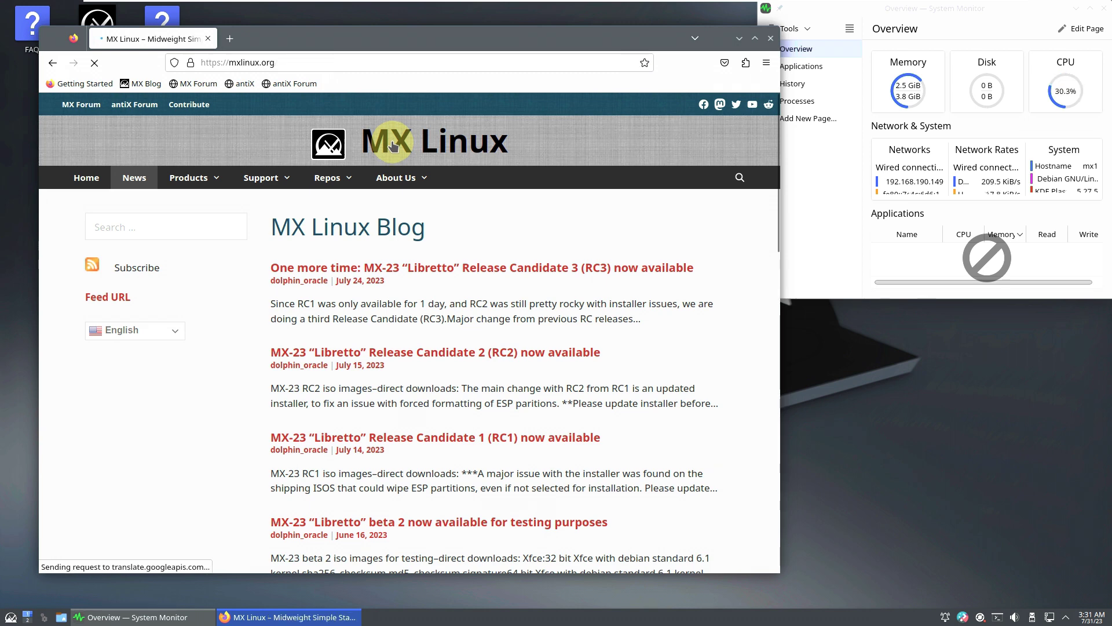
pyautogui.scroll(-3, 295, 333)
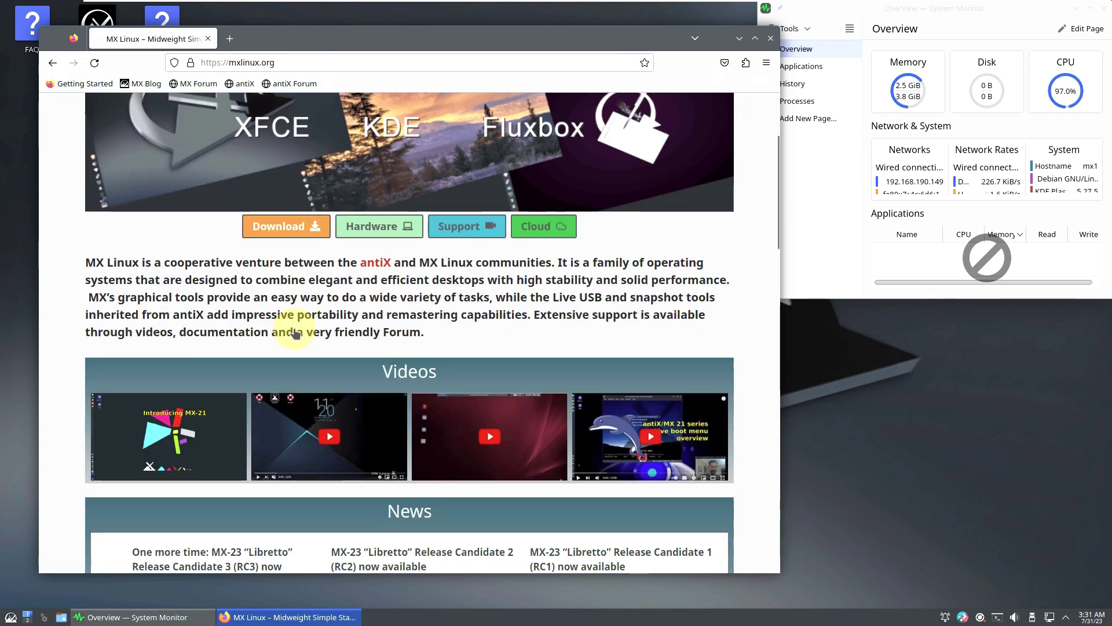
pyautogui.scroll(-4, 294, 333)
pyautogui.scroll(5, 295, 324)
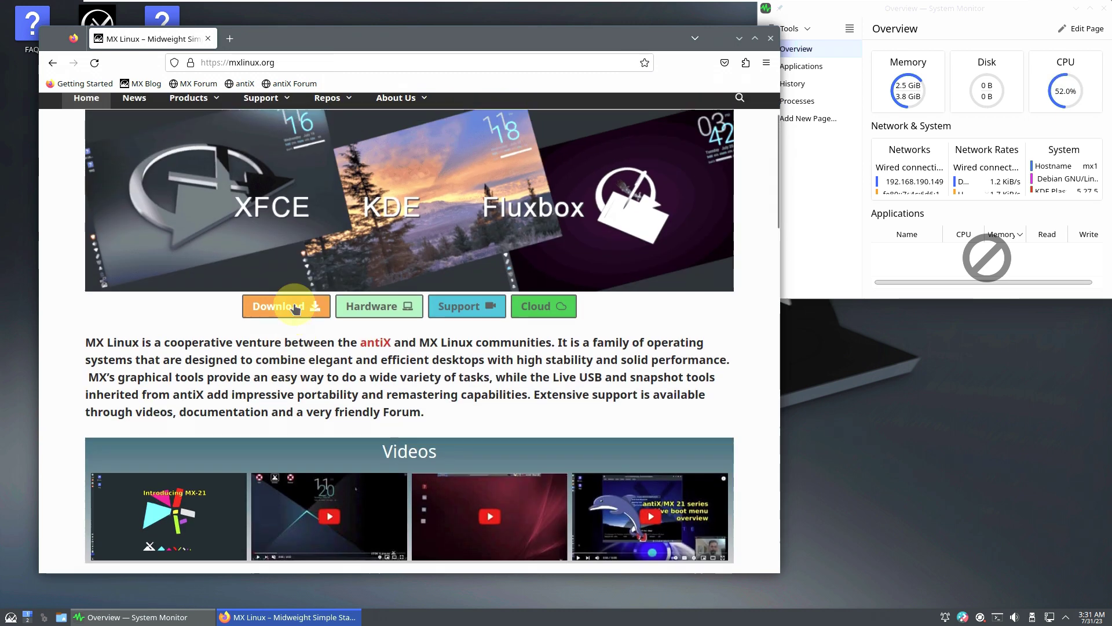
# - Open the MX Linux Download Links page, highlight the "Current Release: MX-23" heading and review the download options
pyautogui.click(294, 307)
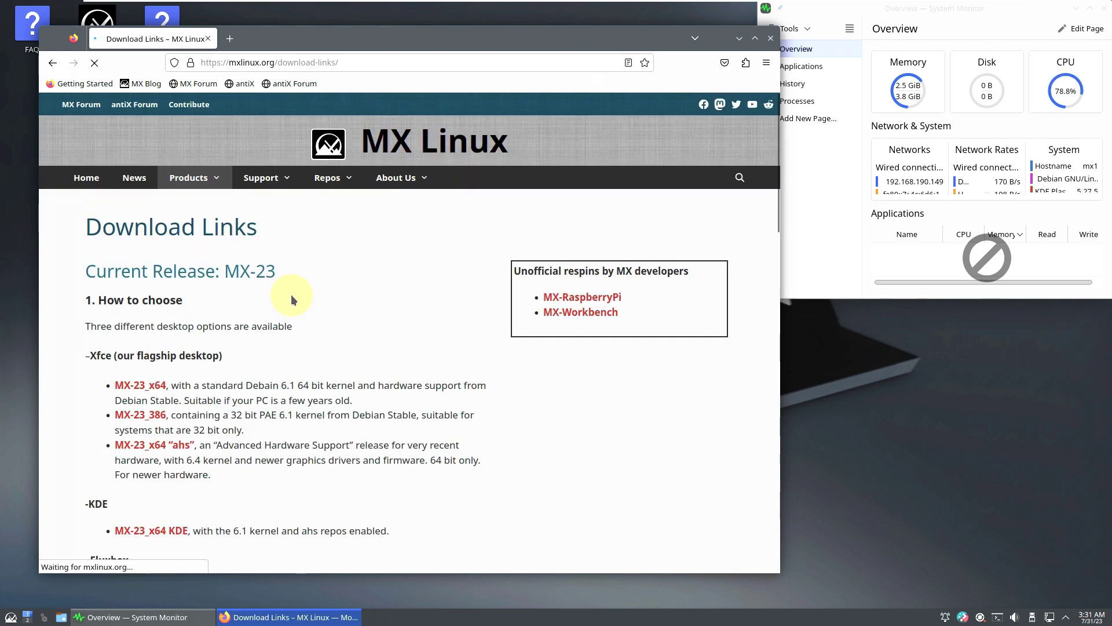
pyautogui.moveTo(275, 272); pyautogui.dragTo(86, 272)
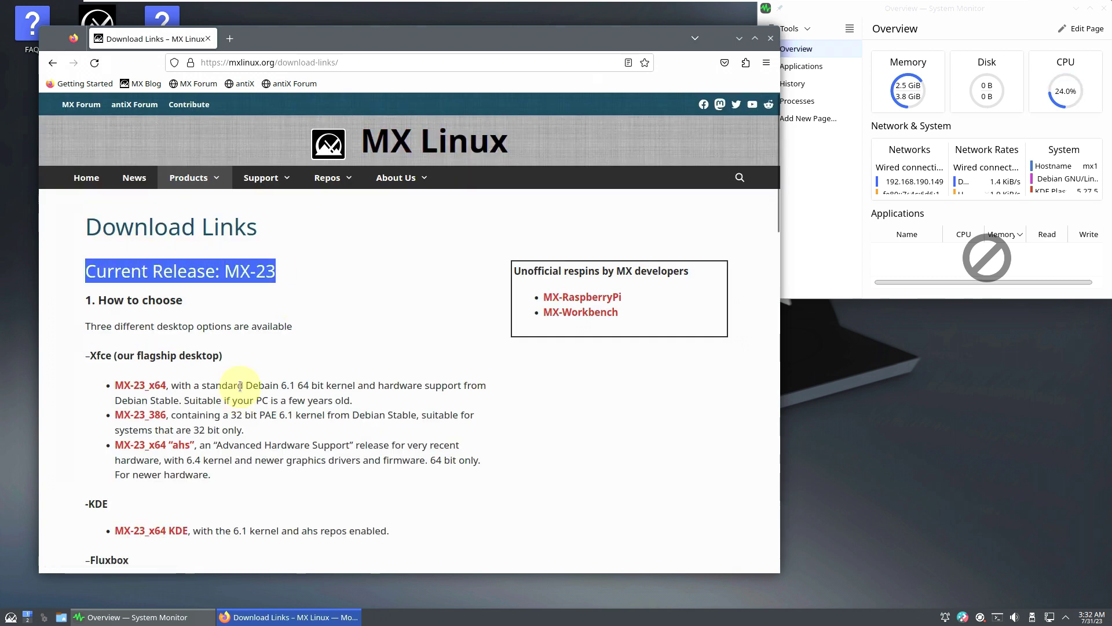
pyautogui.scroll(-4, 156, 349)
pyautogui.scroll(-2, 156, 349)
pyautogui.scroll(2, 273, 338)
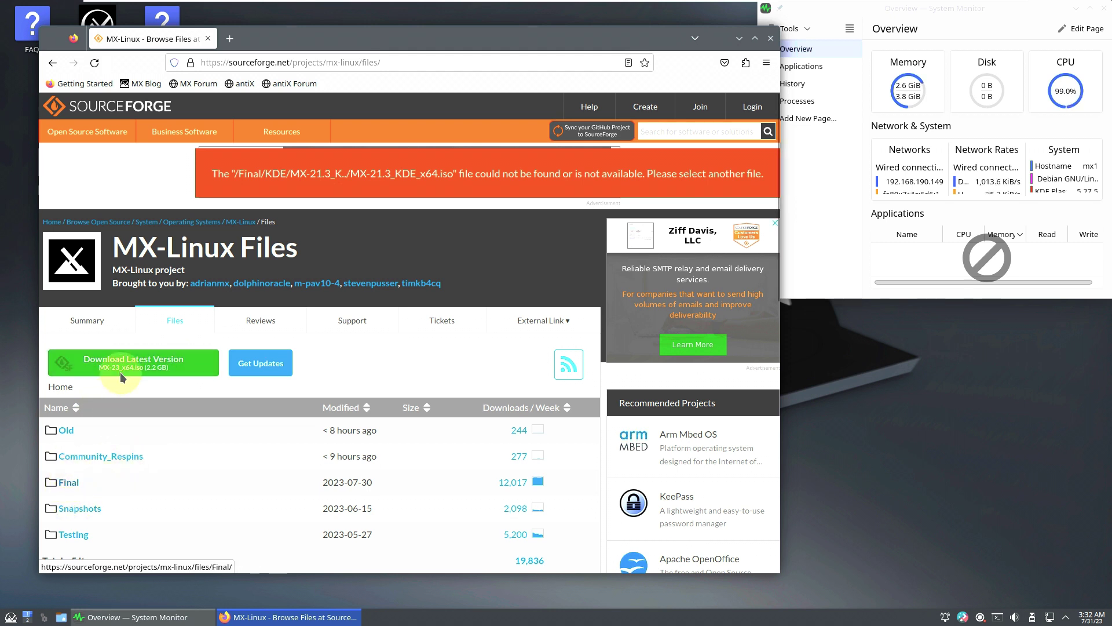
# - Browse the MX-Linux files on SourceForge to the KDE folder inside Final and start the MX-23_KDE_x64.iso download
pyautogui.click(73, 482)
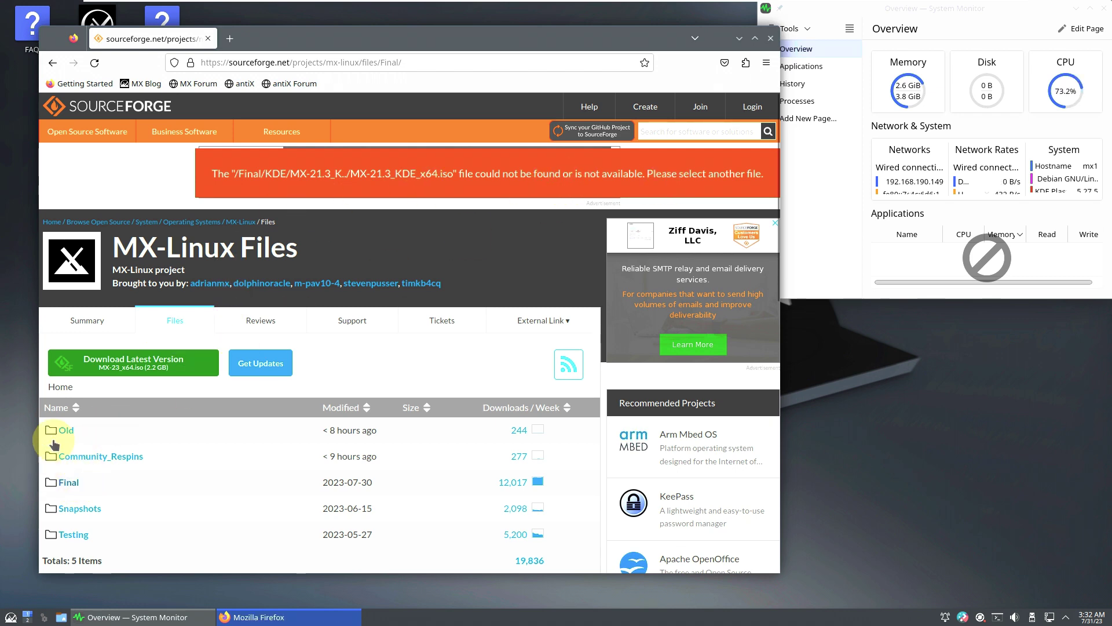
pyautogui.click(140, 366)
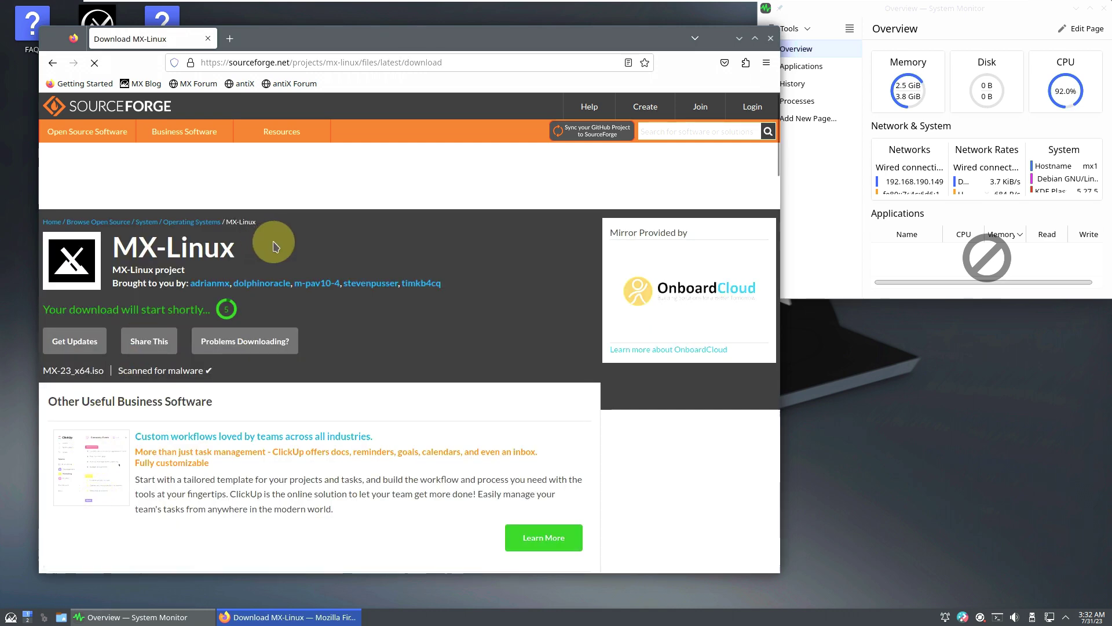
pyautogui.click(51, 64)
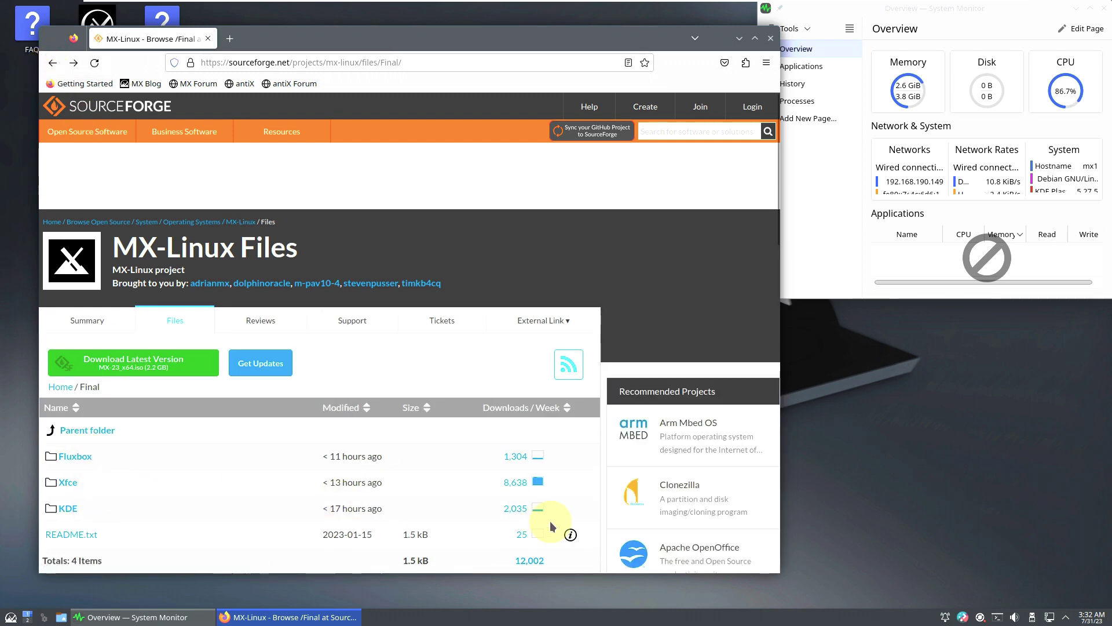
pyautogui.click(68, 507)
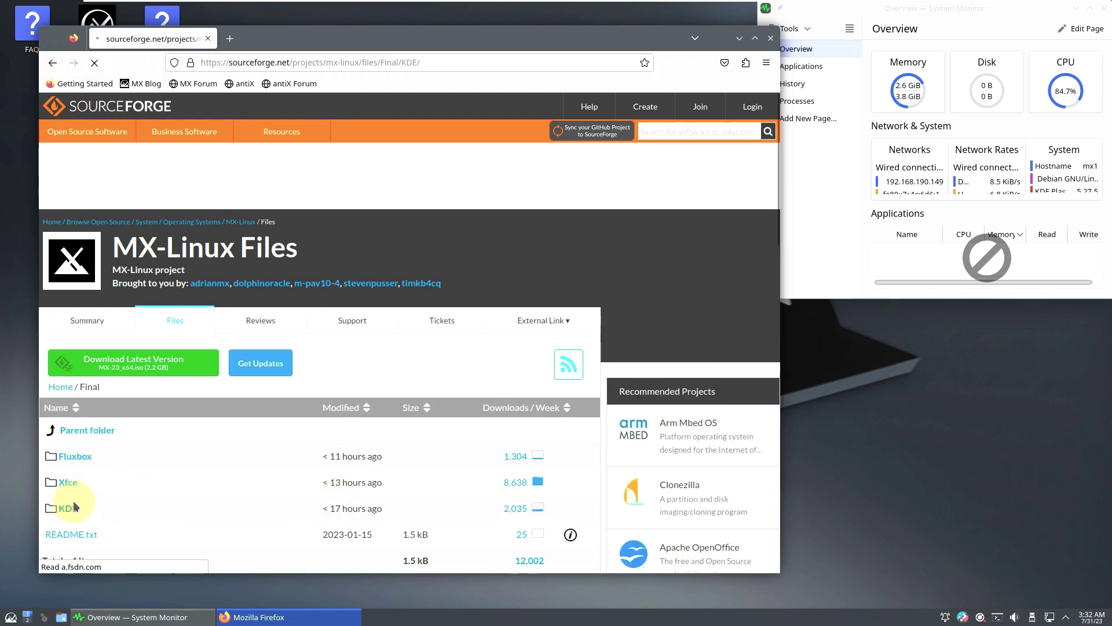
pyautogui.scroll(-2, 180, 445)
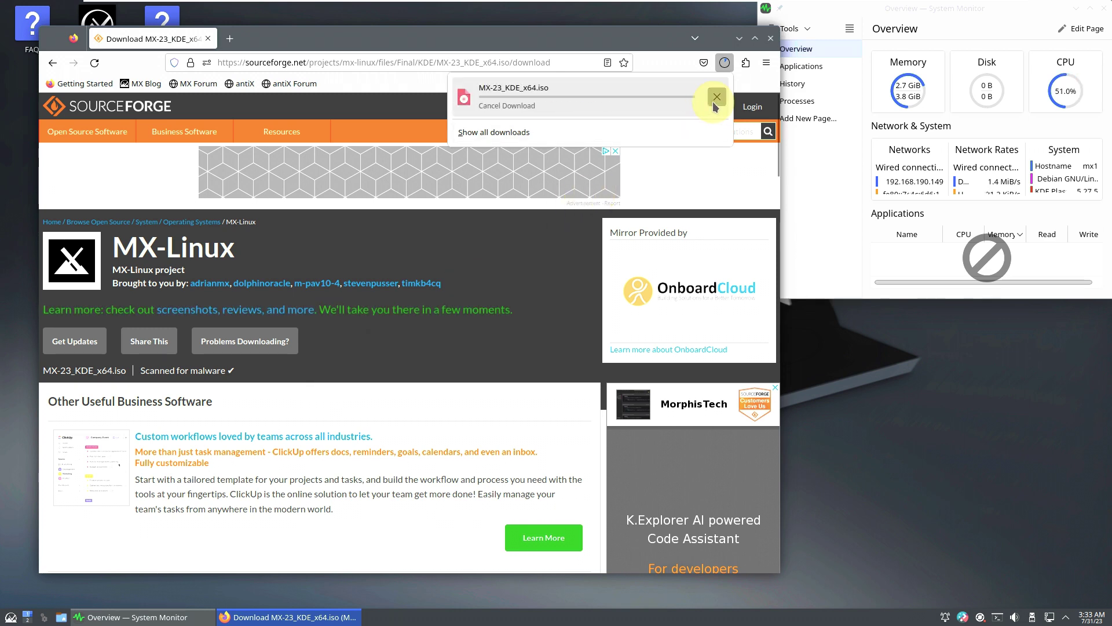
# - Close the Firefox window and return the focus to the desktop
pyautogui.click(771, 38)
pyautogui.click(770, 38)
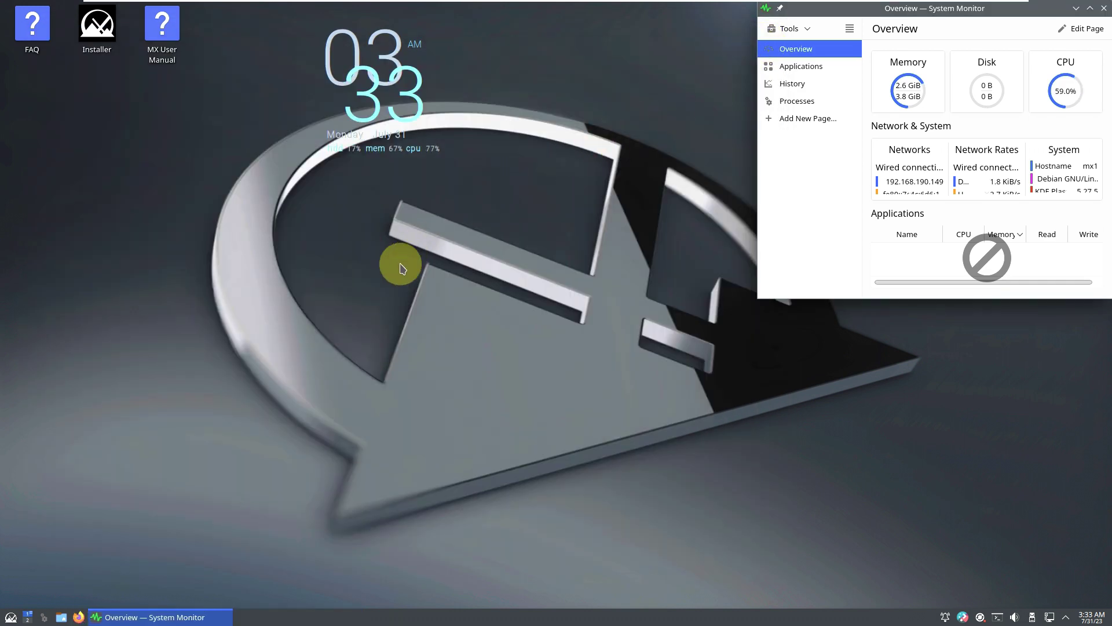
pyautogui.click(352, 268)
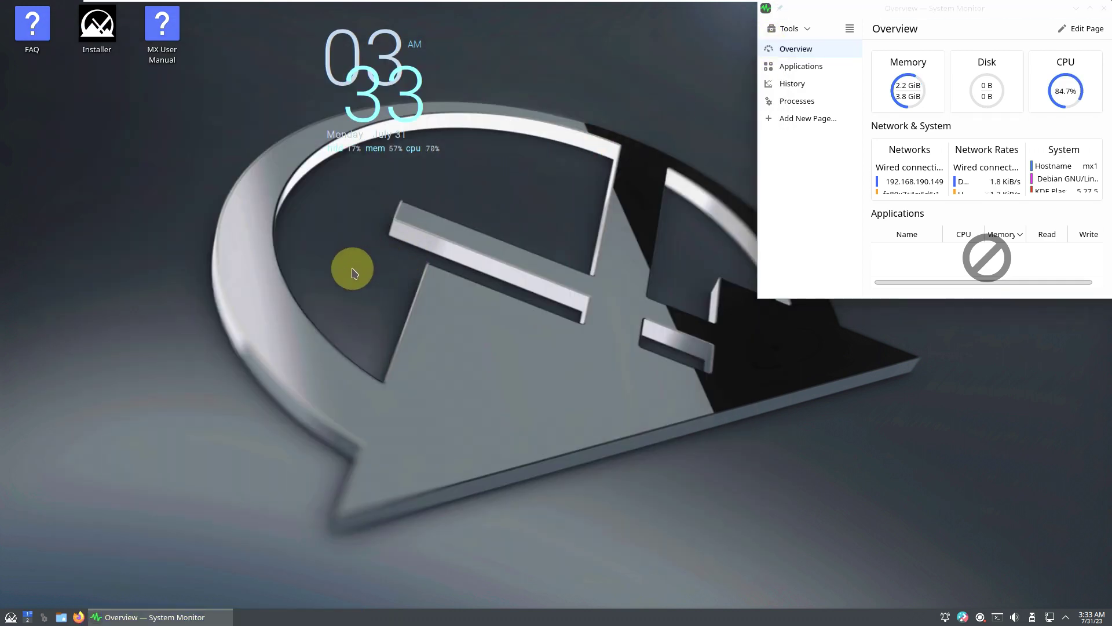
# - Launch the MX Linux Installer from the desktop and skip checking the installation media
pyautogui.rightClick(103, 45)
pyautogui.click(377, 256)
pyautogui.doubleClick(97, 26)
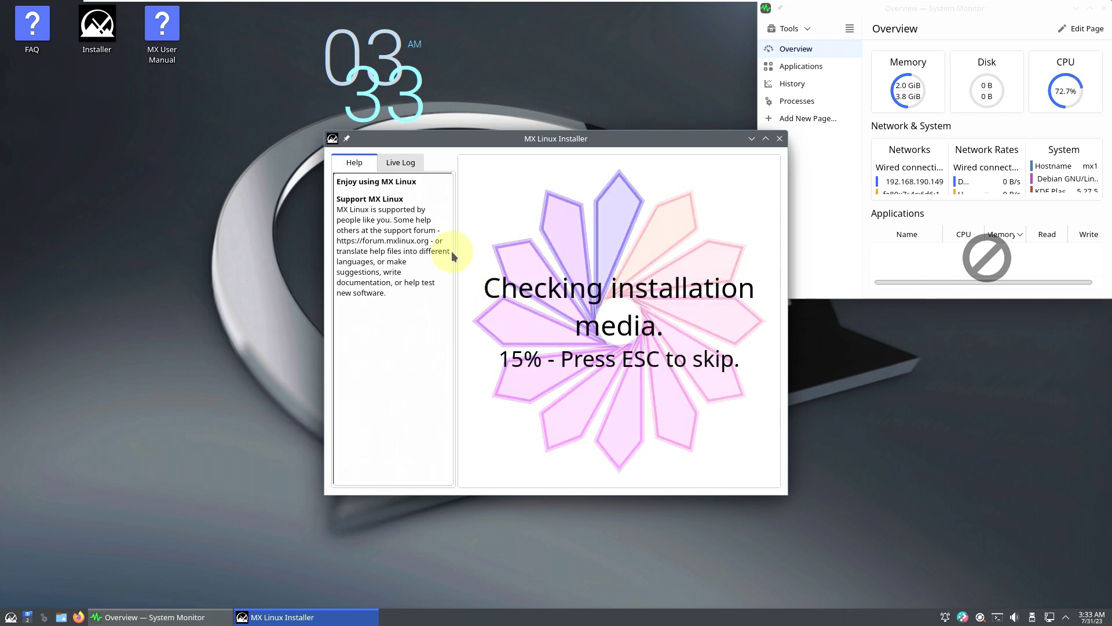
pyautogui.press('Escape')
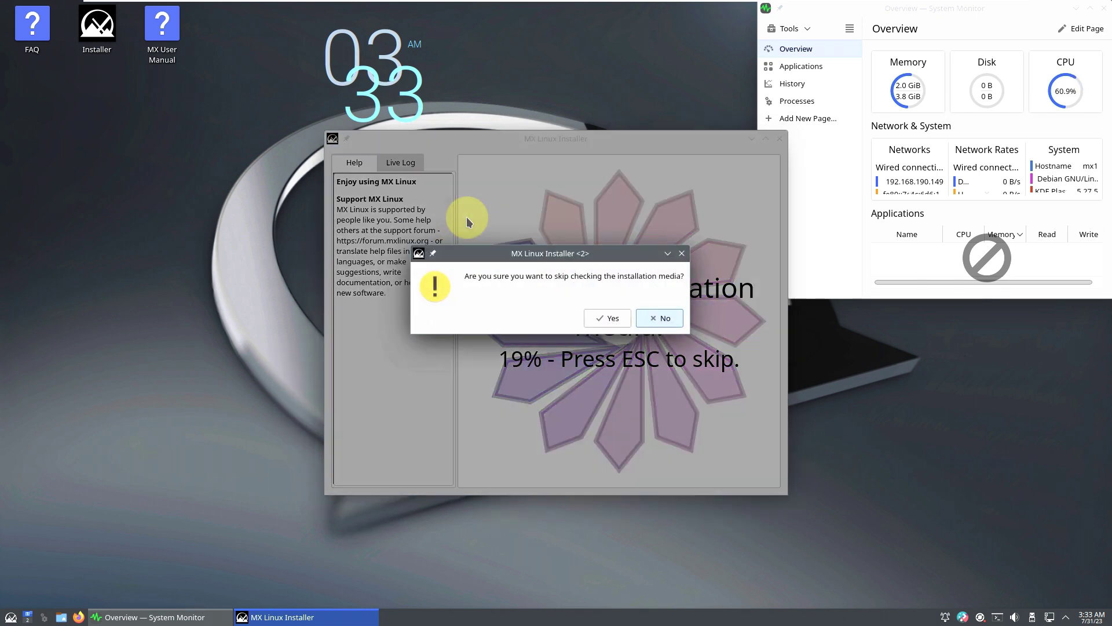
pyautogui.click(585, 314)
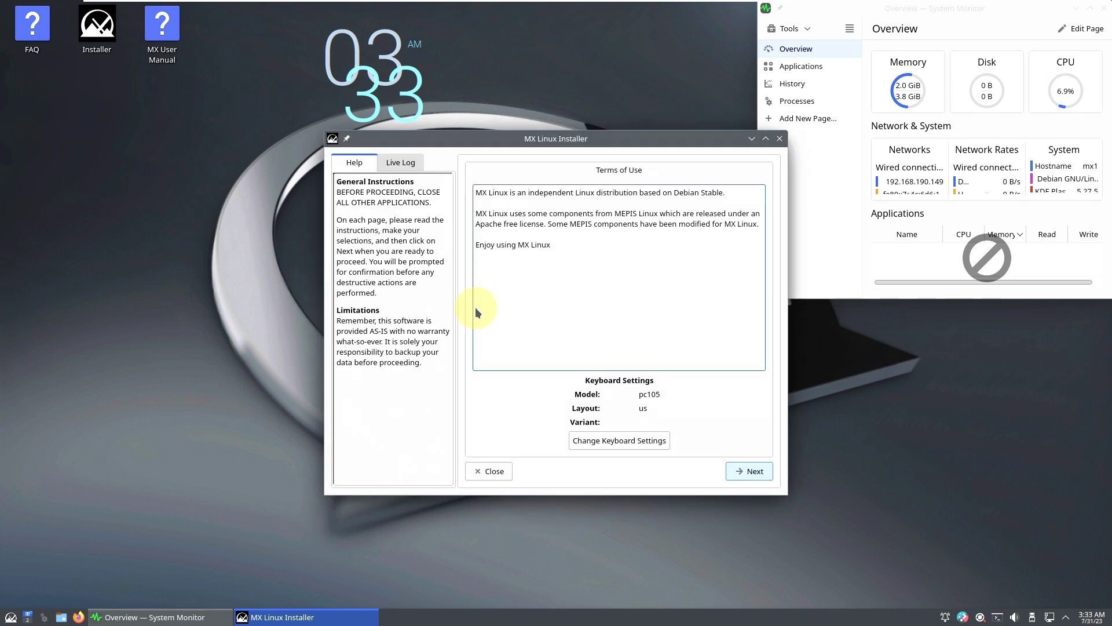
# - Review the installer's keyboard layout and advanced keyboard options, leaving the dialog without applying changes
pyautogui.click(598, 438)
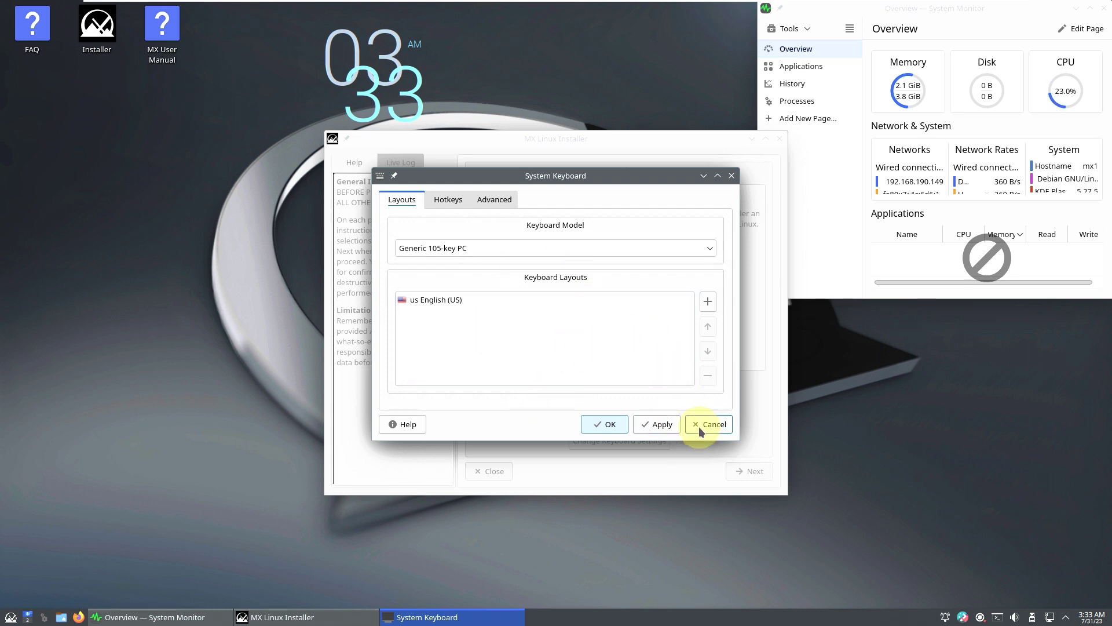
pyautogui.click(497, 203)
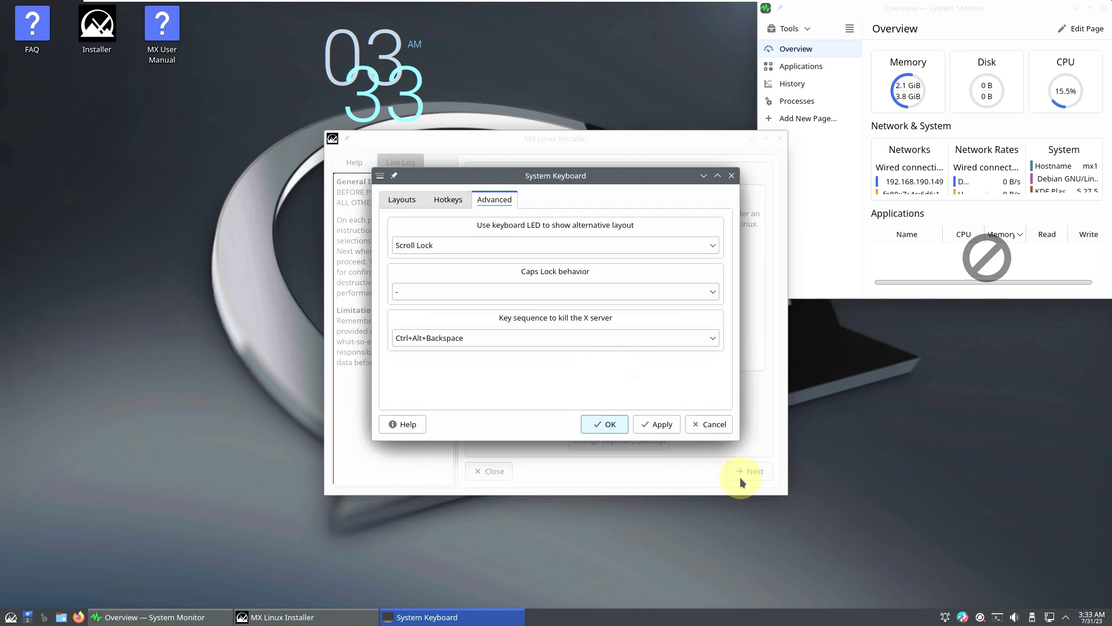
pyautogui.click(714, 428)
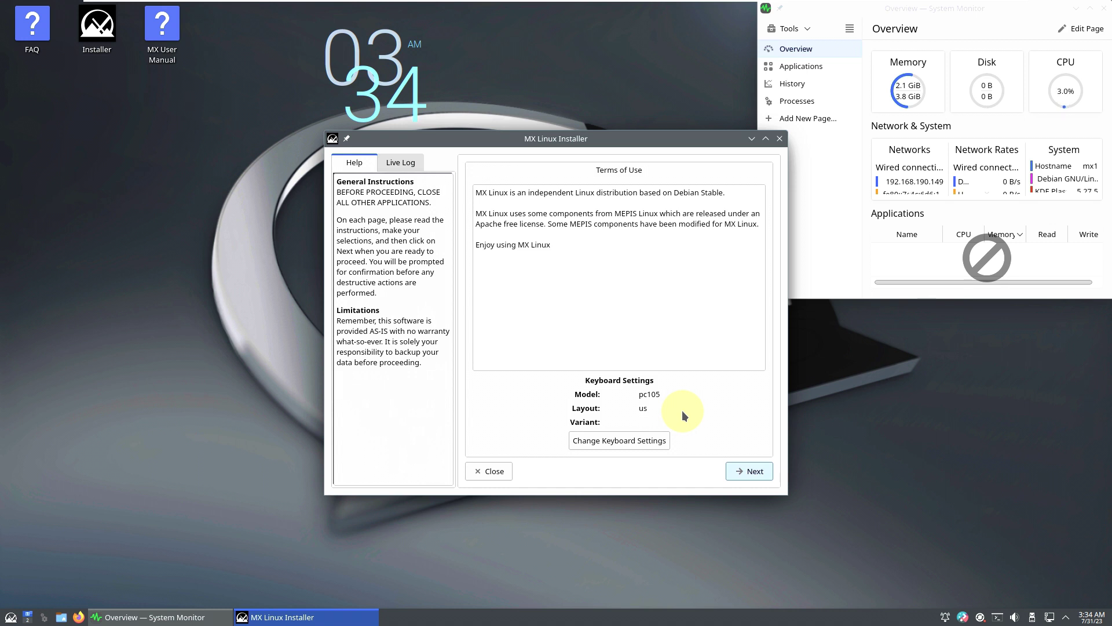
# - Advance to the installation type page to view the disk options, and close the installer
pyautogui.click(737, 474)
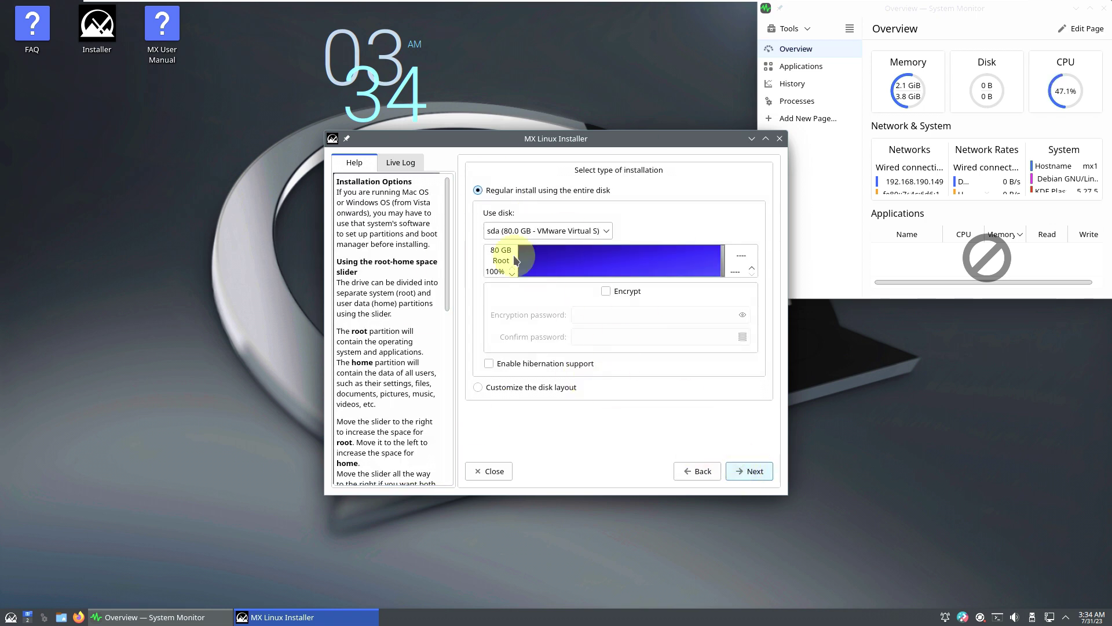
pyautogui.click(779, 139)
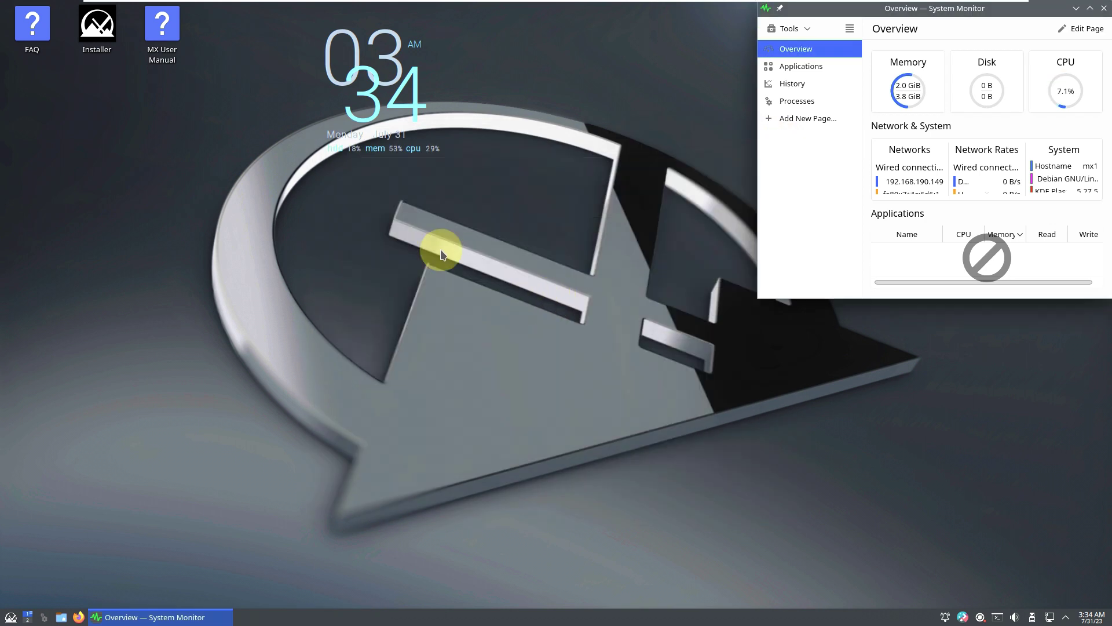
# - Open the desktop and wallpaper settings, move the window towards the desktop's left side and view the About page
pyautogui.rightClick(238, 165)
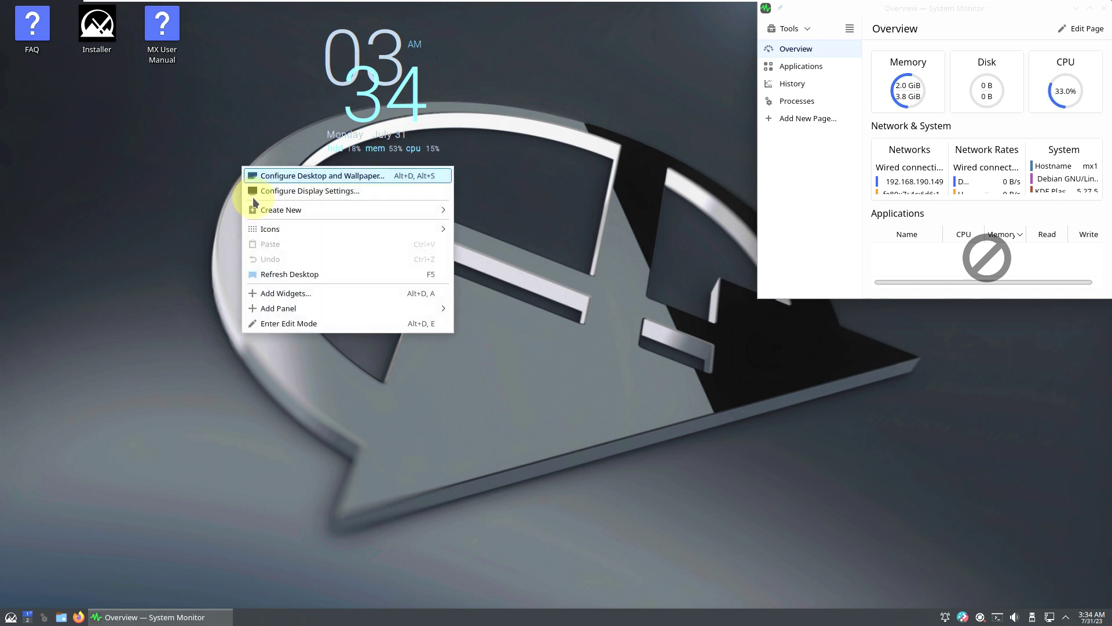
pyautogui.click(302, 172)
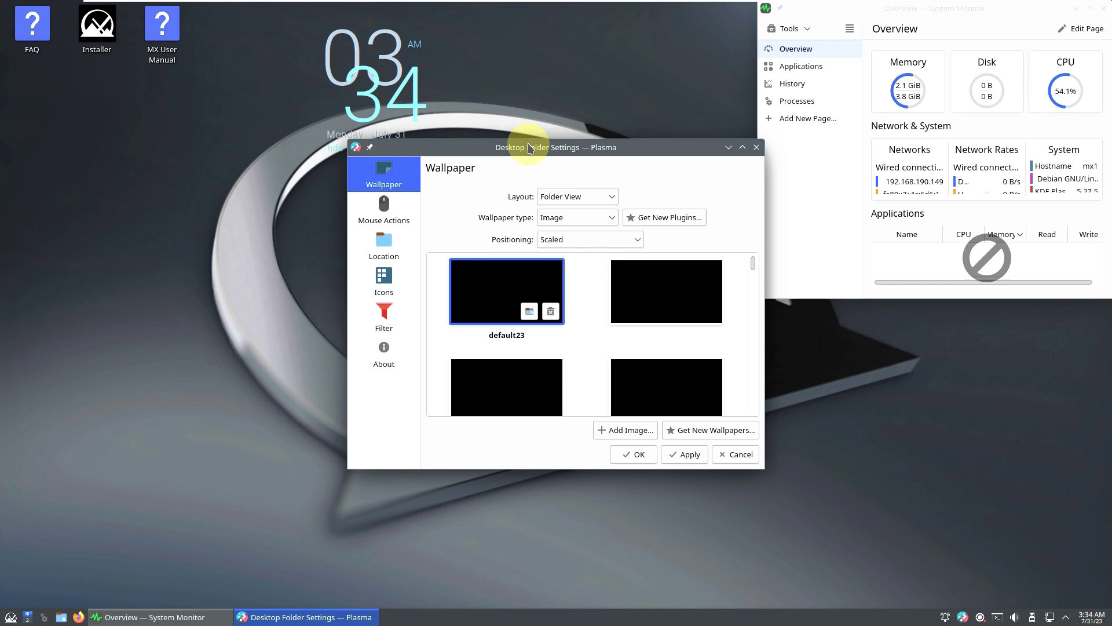
pyautogui.moveTo(538, 144); pyautogui.dragTo(235, 152)
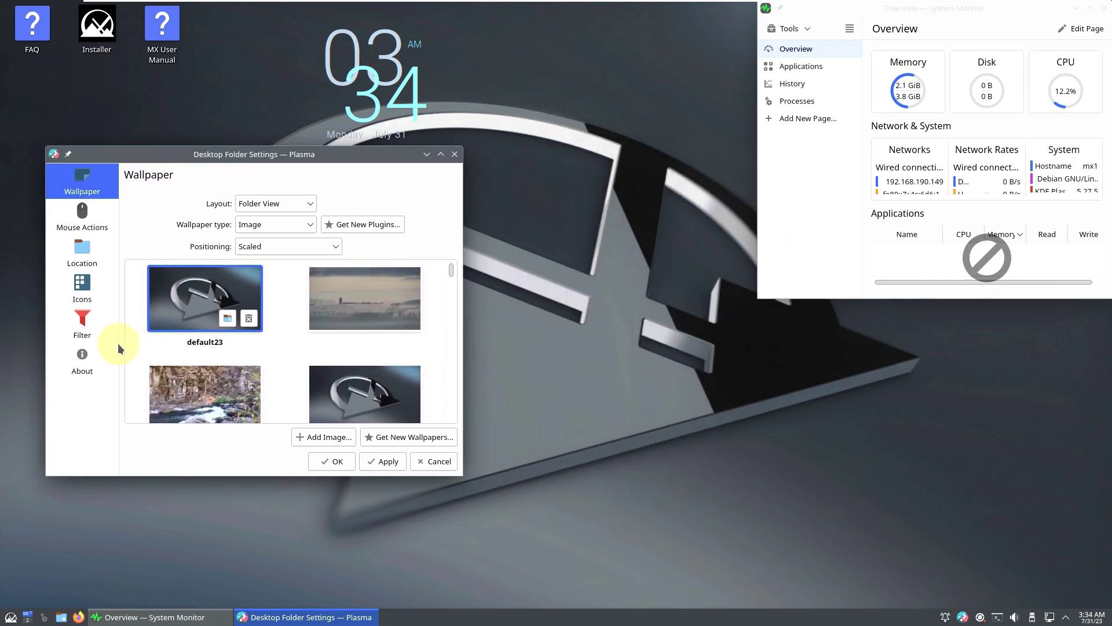
pyautogui.click(82, 361)
pyautogui.click(579, 314)
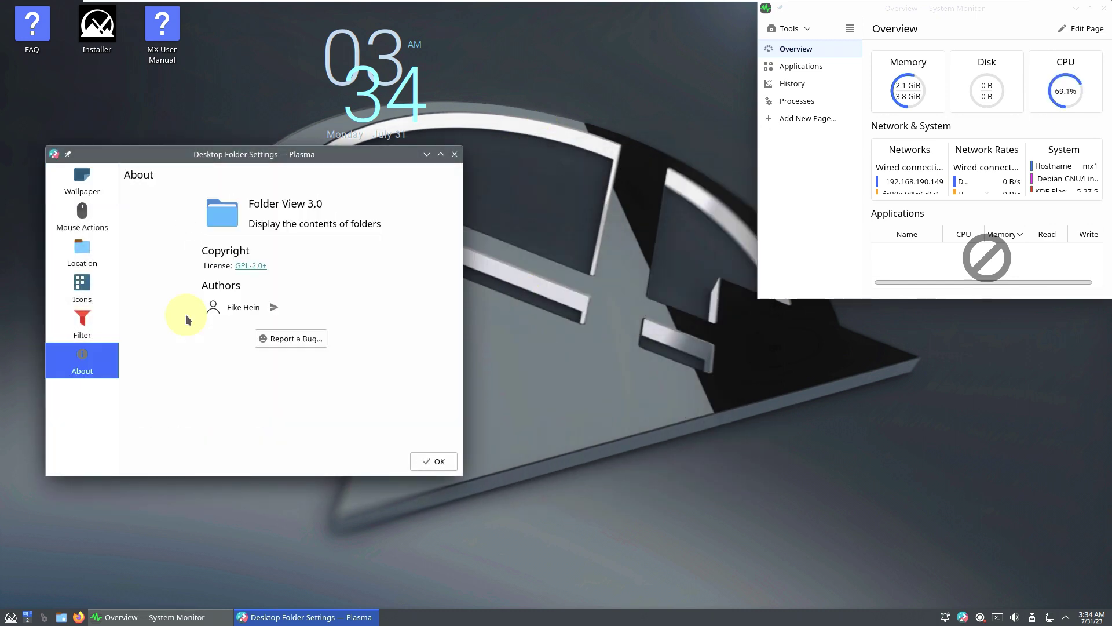
# - Browse the available wallpapers to the end of the list and choose Walk_into_the_light for the desktop
pyautogui.click(73, 192)
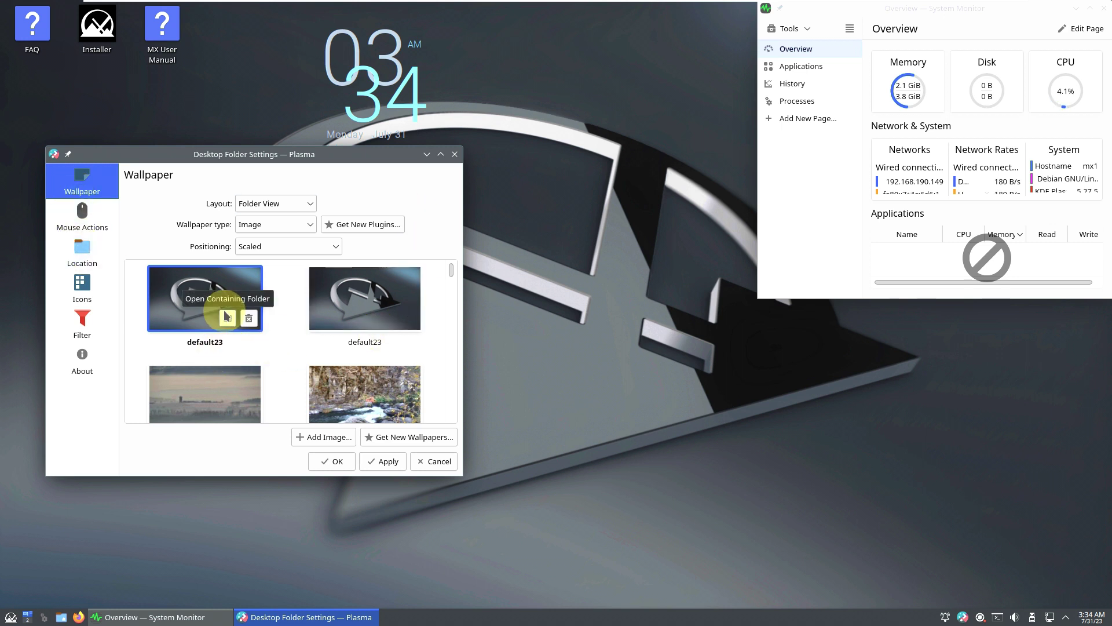
pyautogui.scroll(-5, 226, 316)
pyautogui.scroll(-7, 226, 311)
pyautogui.scroll(-6, 226, 311)
pyautogui.scroll(-5, 226, 311)
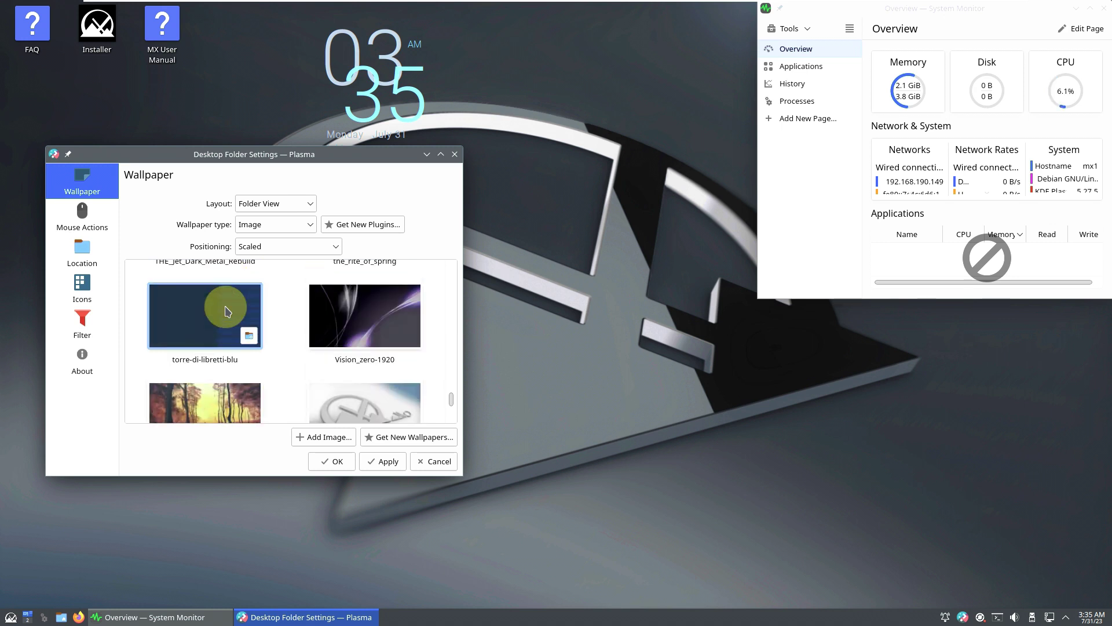
pyautogui.scroll(-2, 226, 311)
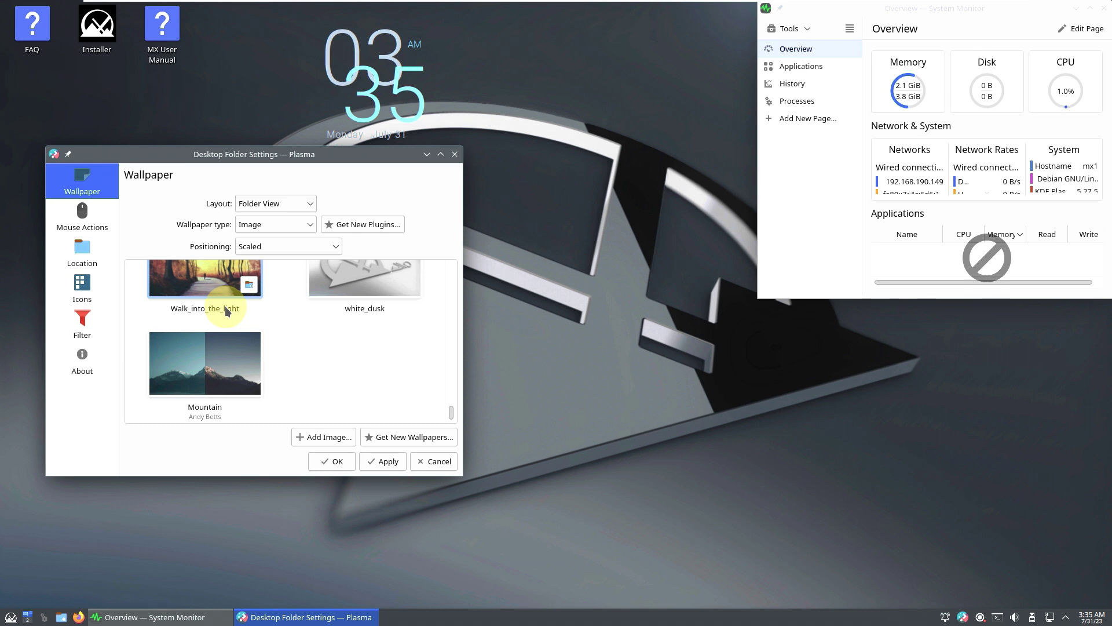
pyautogui.scroll(1, 318, 347)
pyautogui.click(230, 298)
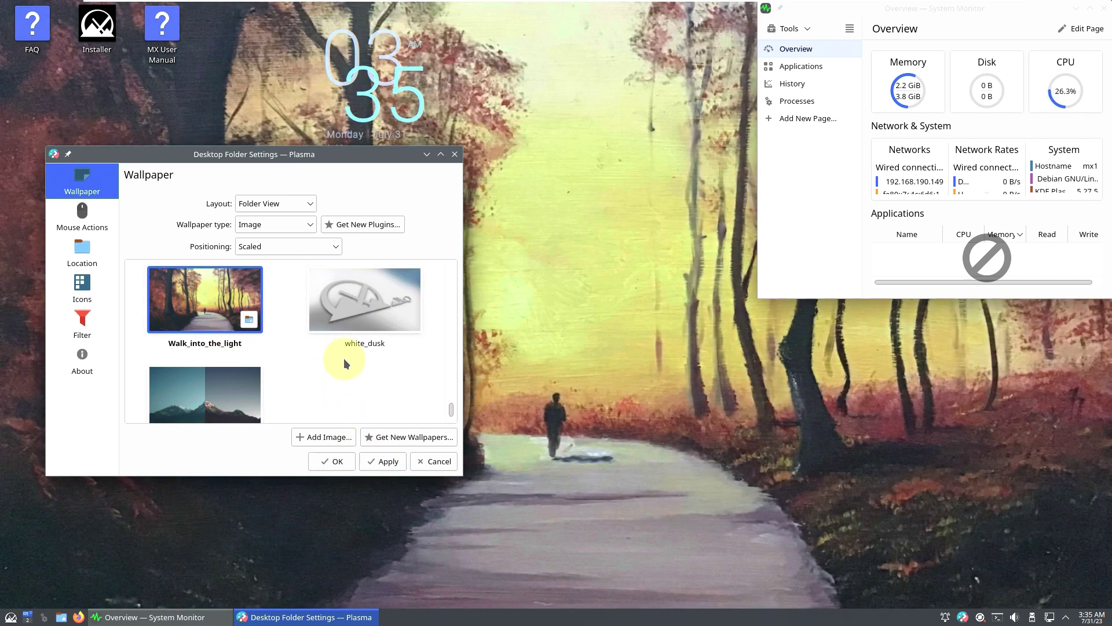
# - Browse the wallpaper list again from its beginning, apply Lake_Sunset-190630_resized to the desktop and close the settings
pyautogui.scroll(3, 347, 359)
pyautogui.click(344, 353)
pyautogui.scroll(10, 344, 352)
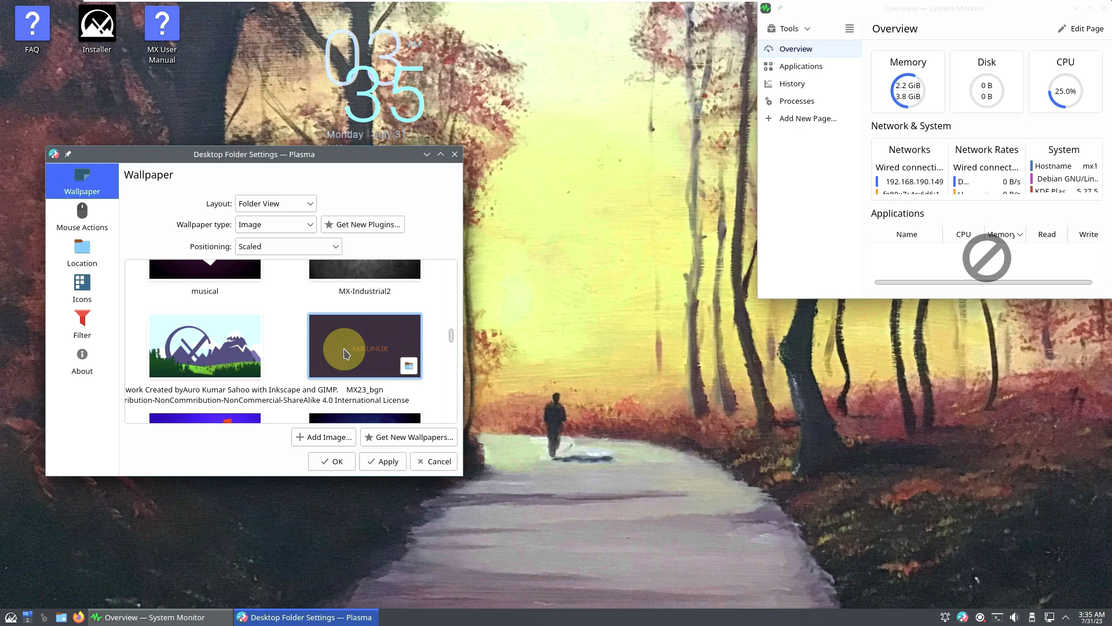
pyautogui.scroll(10, 344, 353)
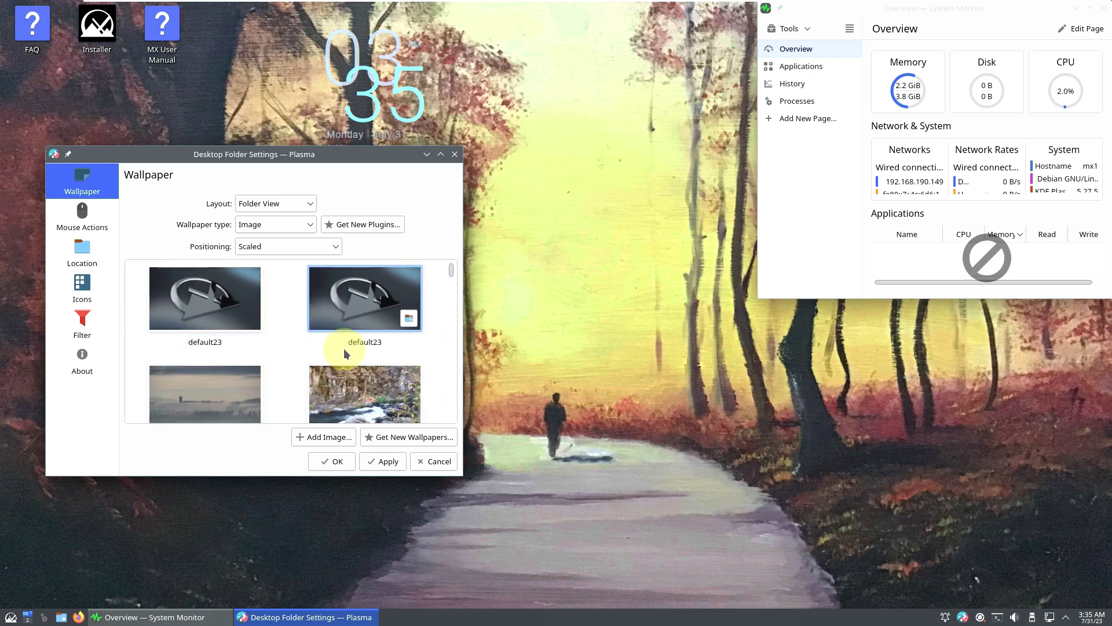
pyautogui.scroll(-2, 283, 335)
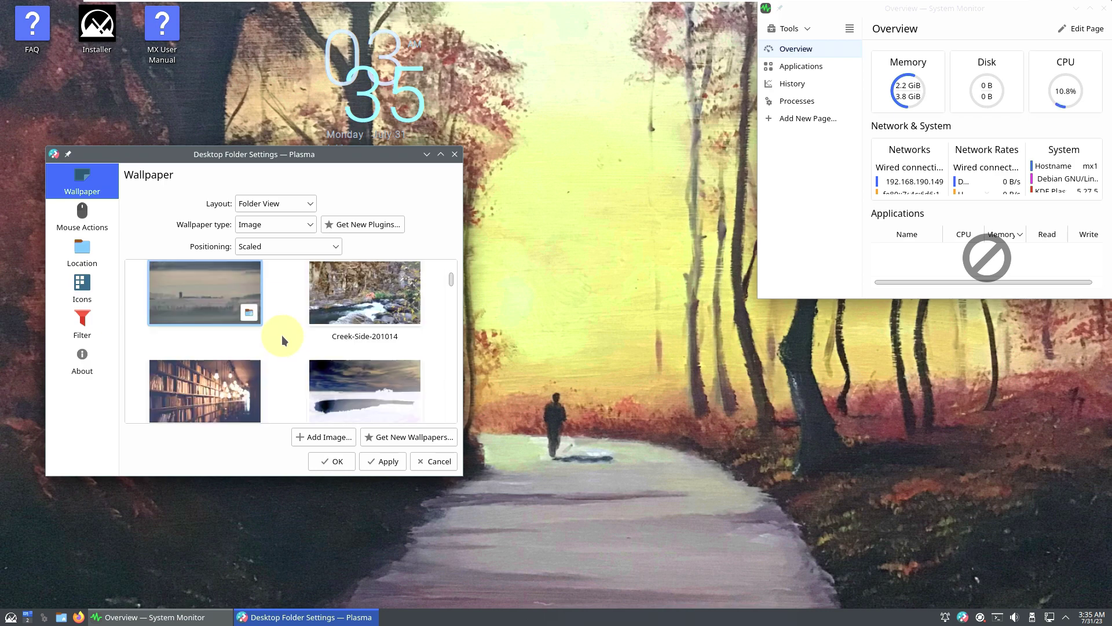
pyautogui.scroll(-2, 281, 330)
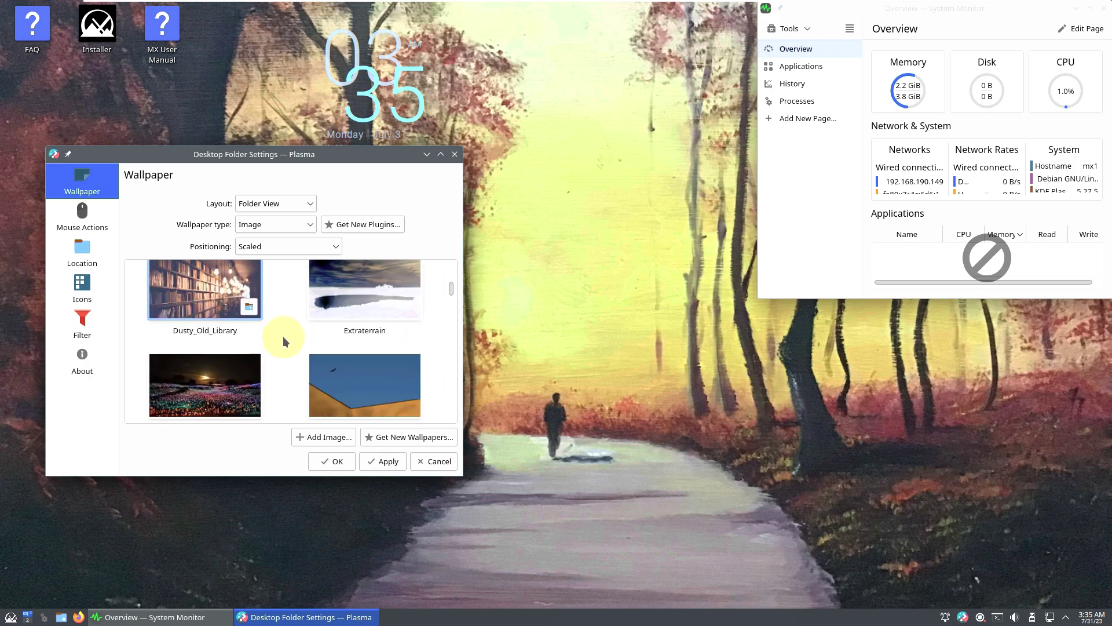
pyautogui.scroll(-7, 334, 354)
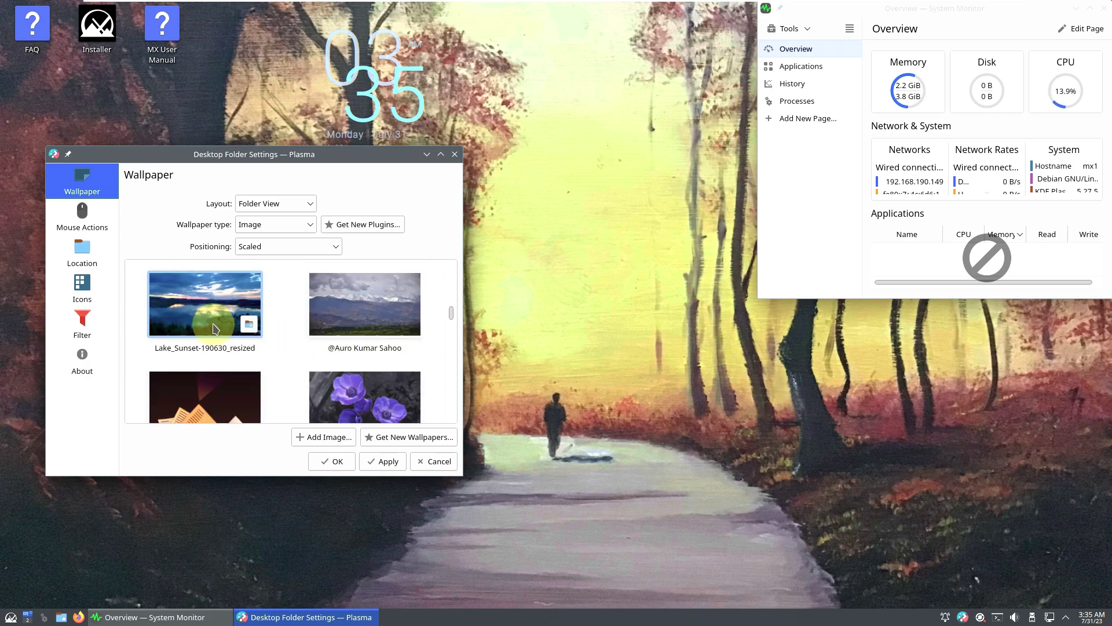
pyautogui.click(212, 322)
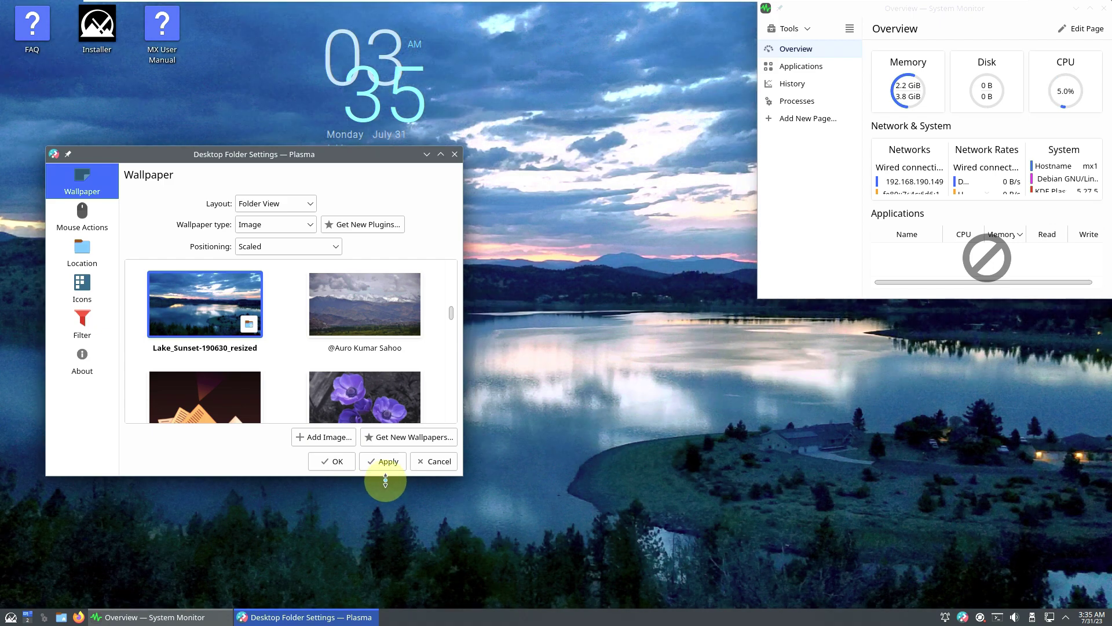
pyautogui.click(365, 464)
pyautogui.click(338, 461)
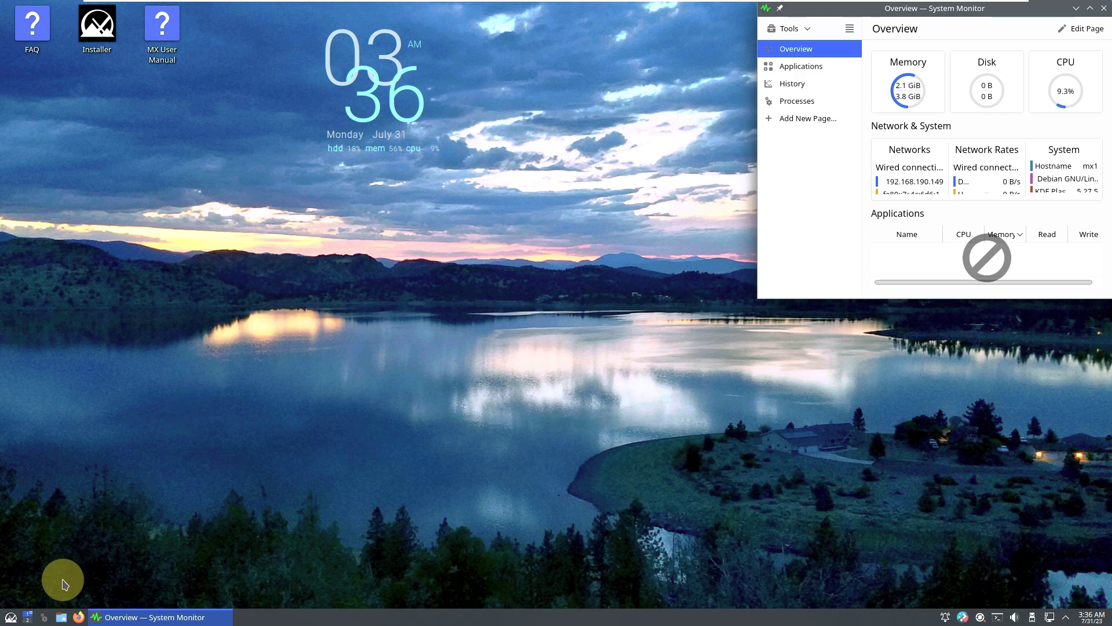
# - Look through the installed applications by category in the application launcher, from Development through Graphics, MX Tools and Utilities to Power / Session
pyautogui.click(10, 617)
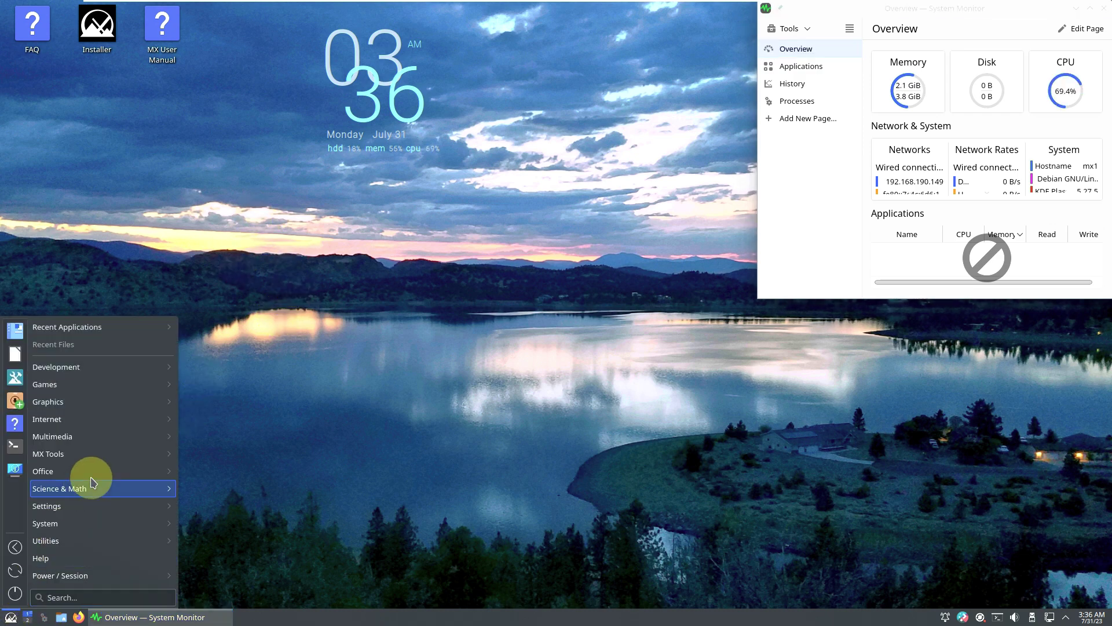
pyautogui.moveTo(95, 364)
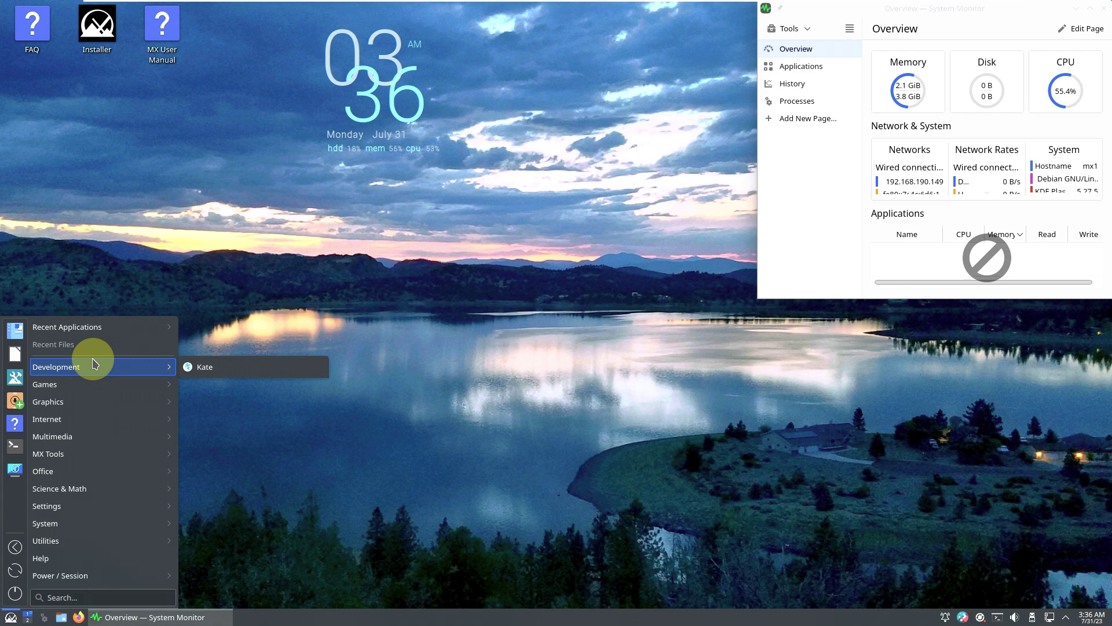
pyautogui.moveTo(98, 389)
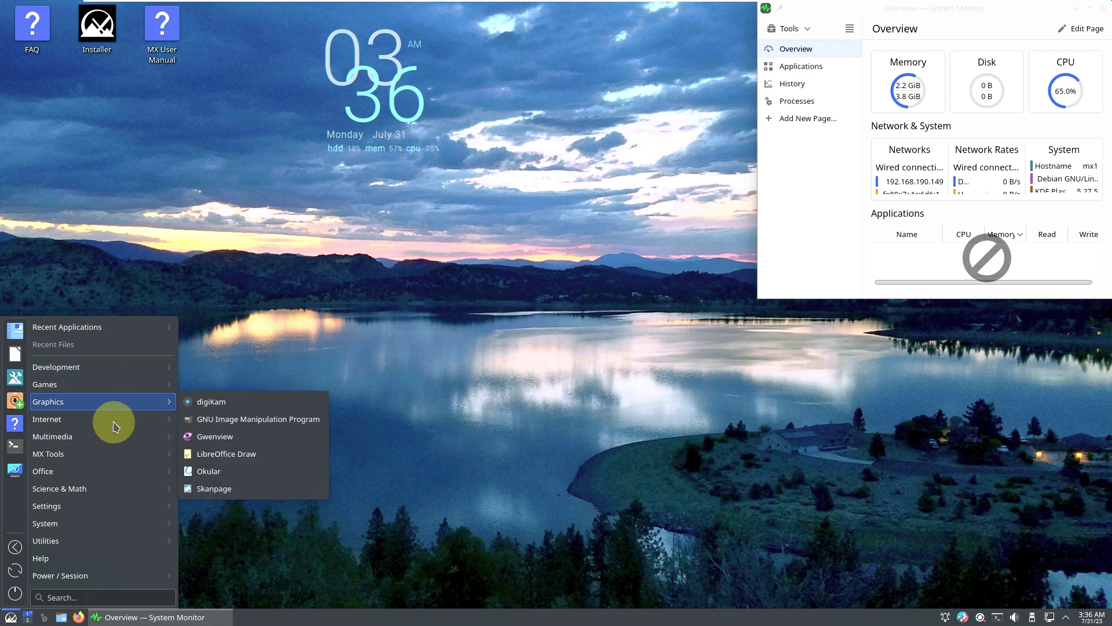
pyautogui.moveTo(115, 420)
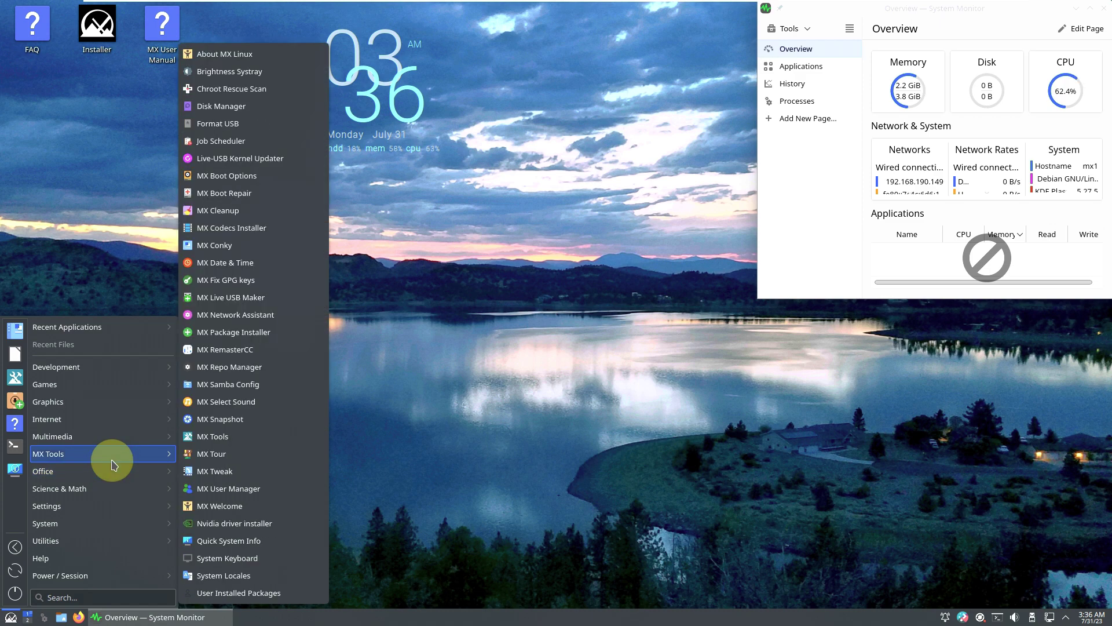
pyautogui.moveTo(111, 475)
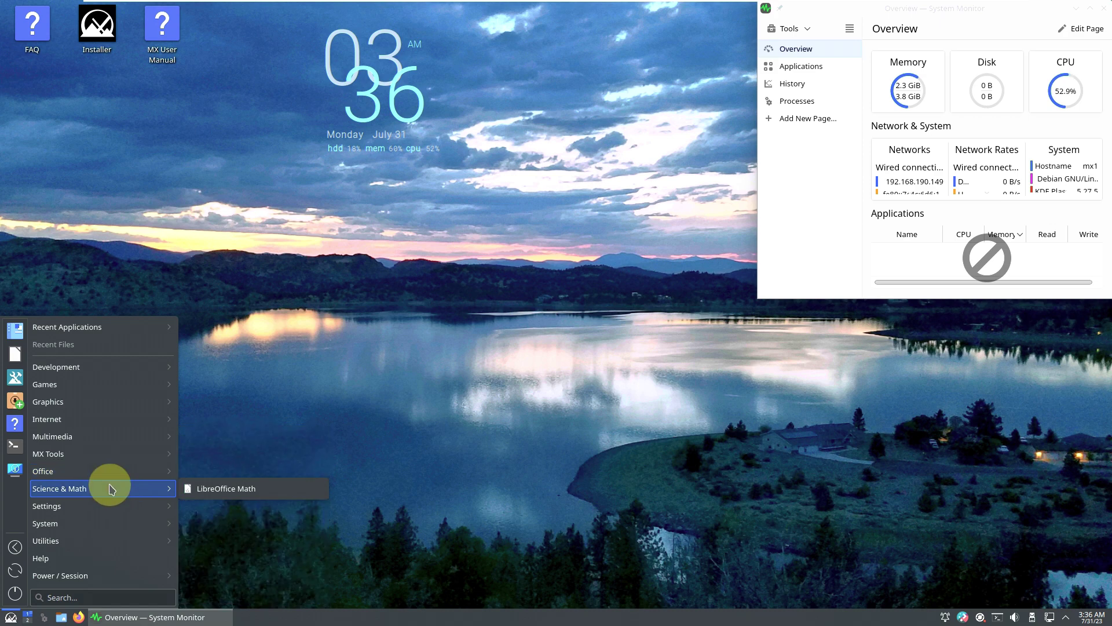
pyautogui.moveTo(112, 510)
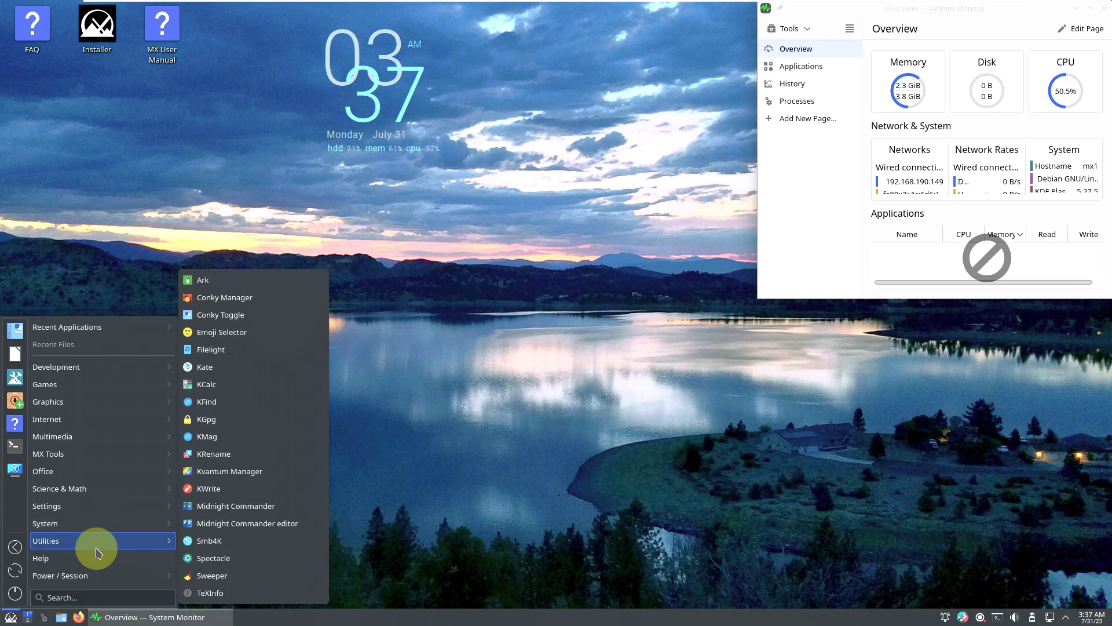
pyautogui.moveTo(95, 575)
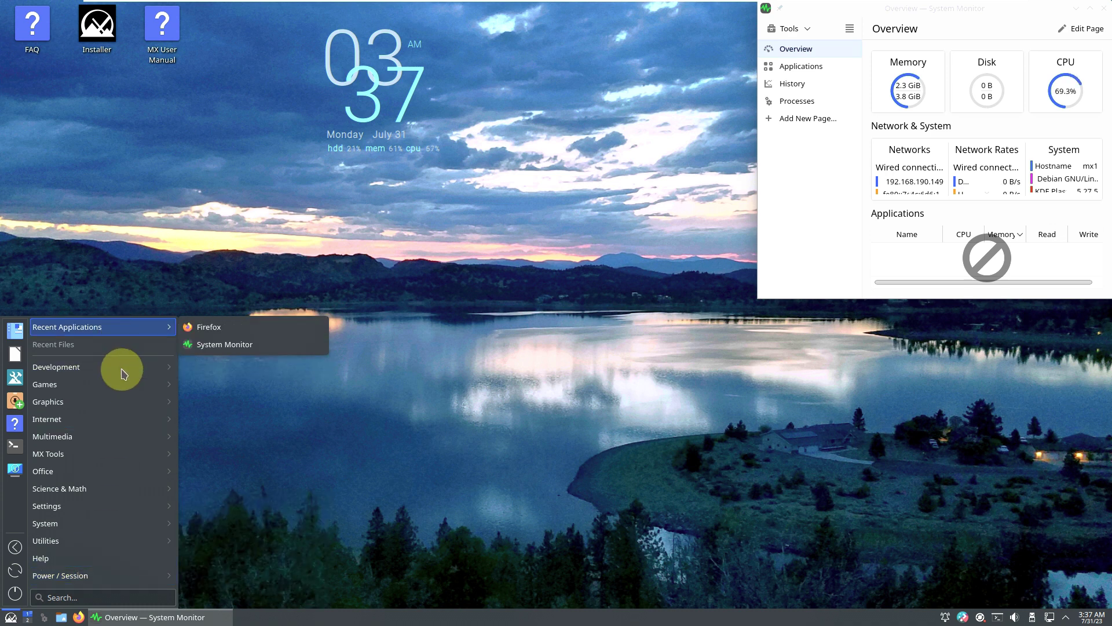
# - Launch the GNU Image Manipulation Program from the Graphics applications and Discover from the System applications
pyautogui.moveTo(126, 374)
pyautogui.moveTo(136, 404)
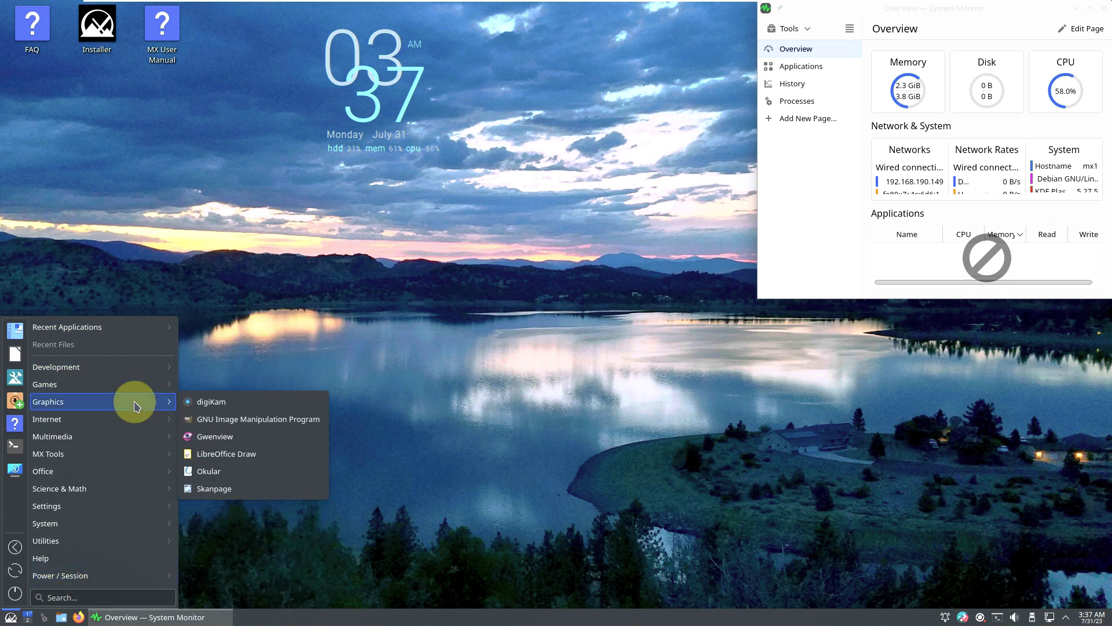
pyautogui.click(226, 427)
pyautogui.click(10, 617)
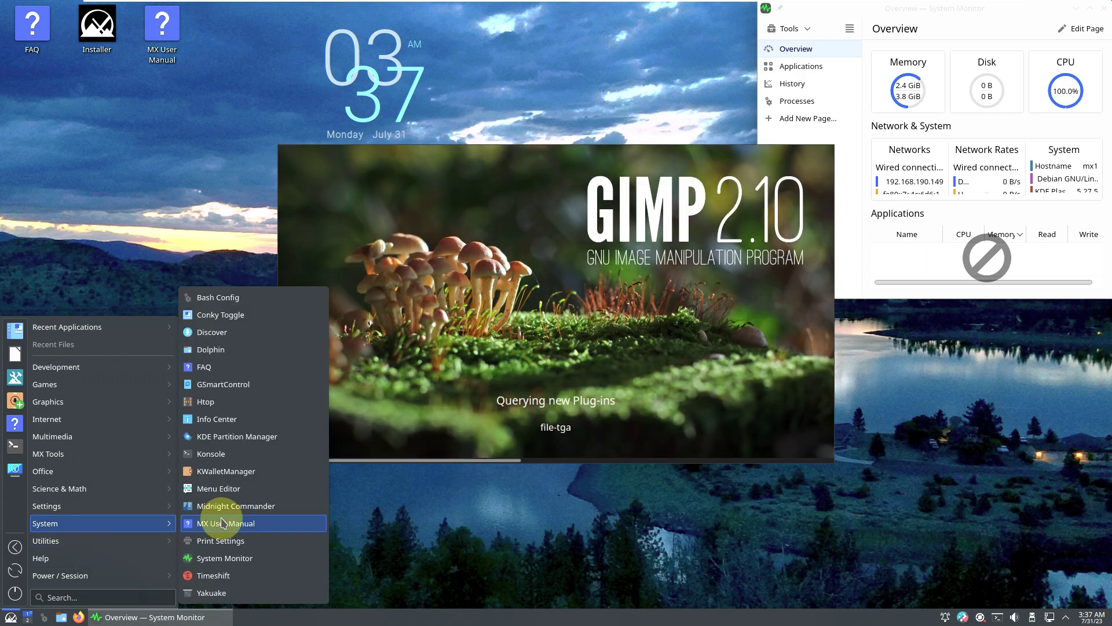
pyautogui.click(258, 332)
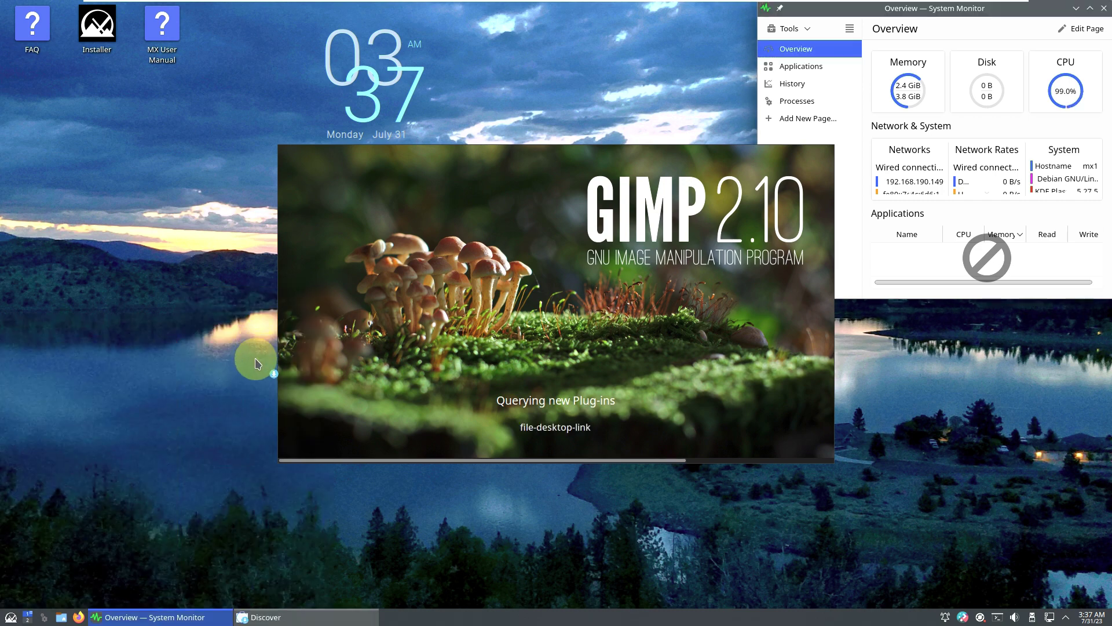
# - Launch the Kate editor from the Development applications
pyautogui.click(11, 617)
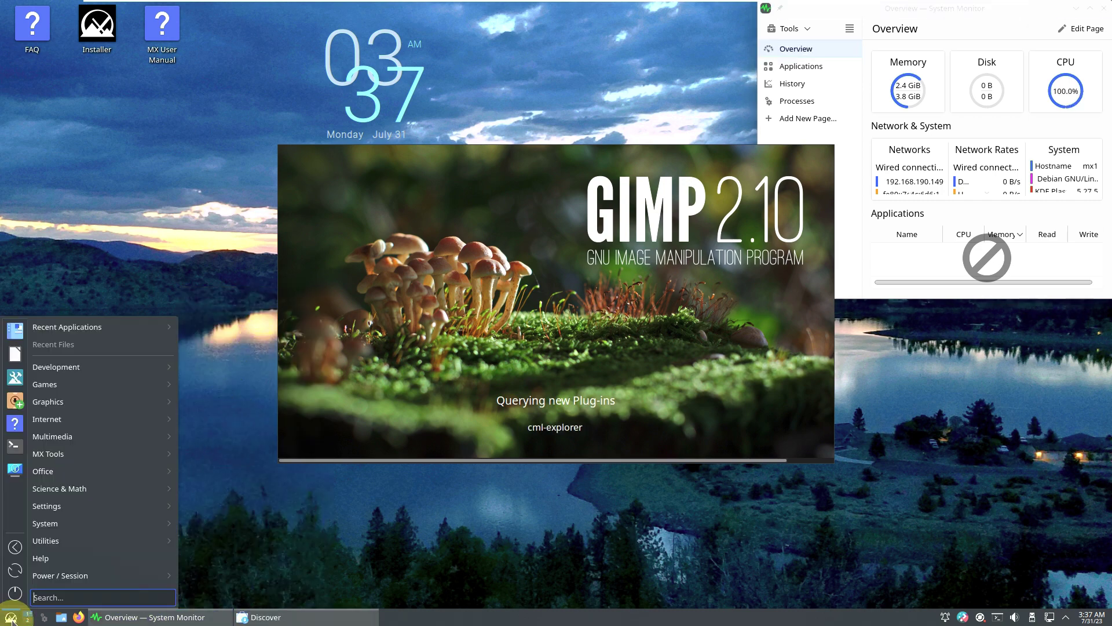
pyautogui.moveTo(97, 373)
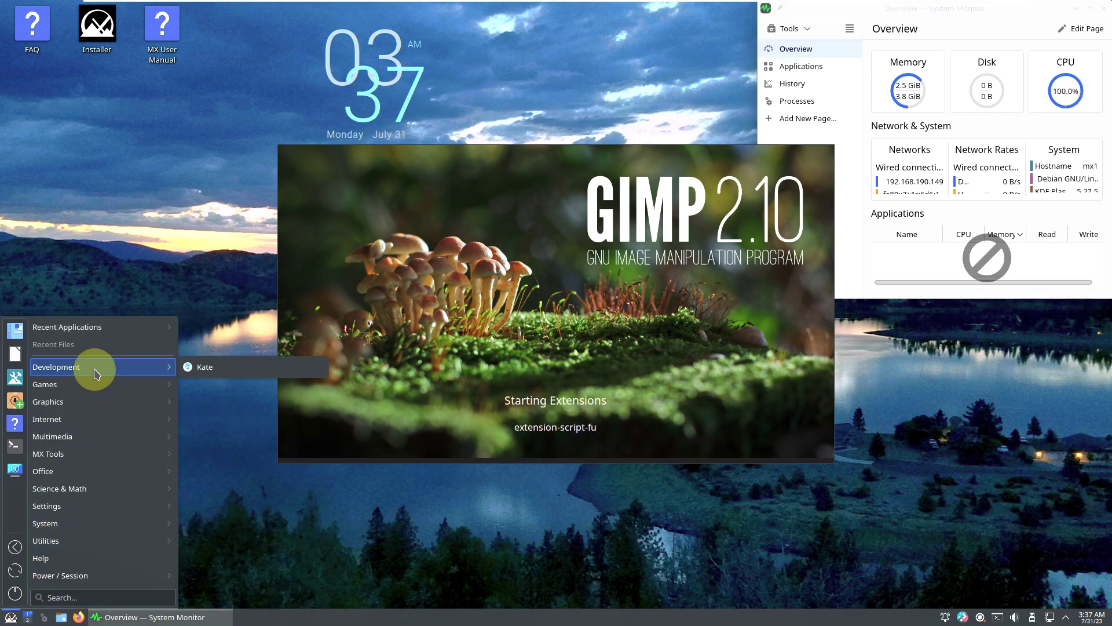
pyautogui.click(206, 371)
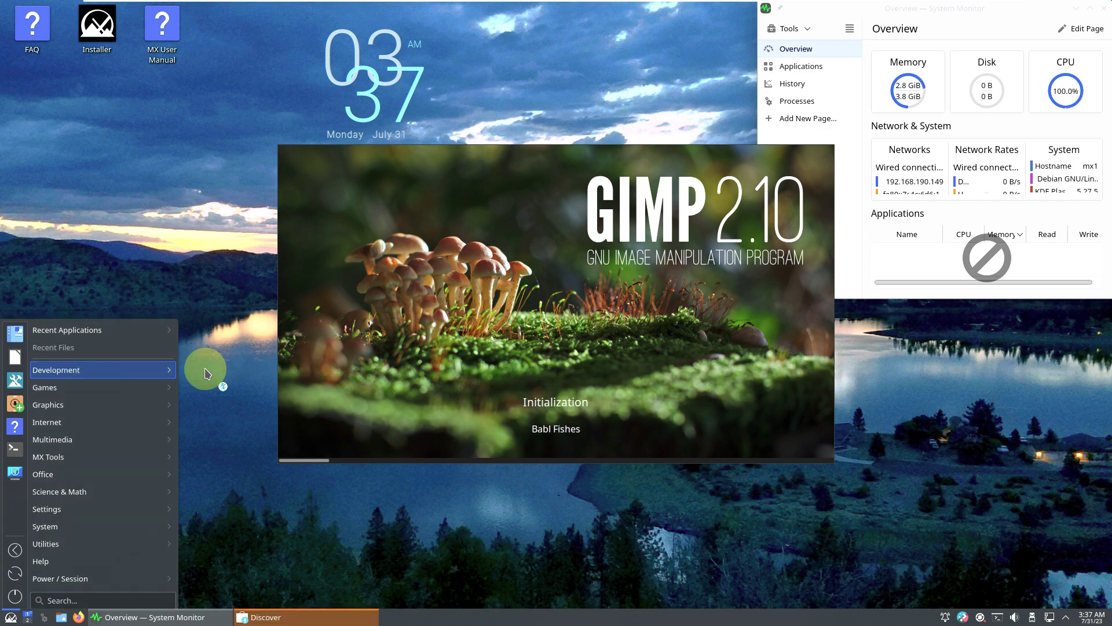
# - Launch LibreOffice Draw from the Graphics applications
pyautogui.click(10, 617)
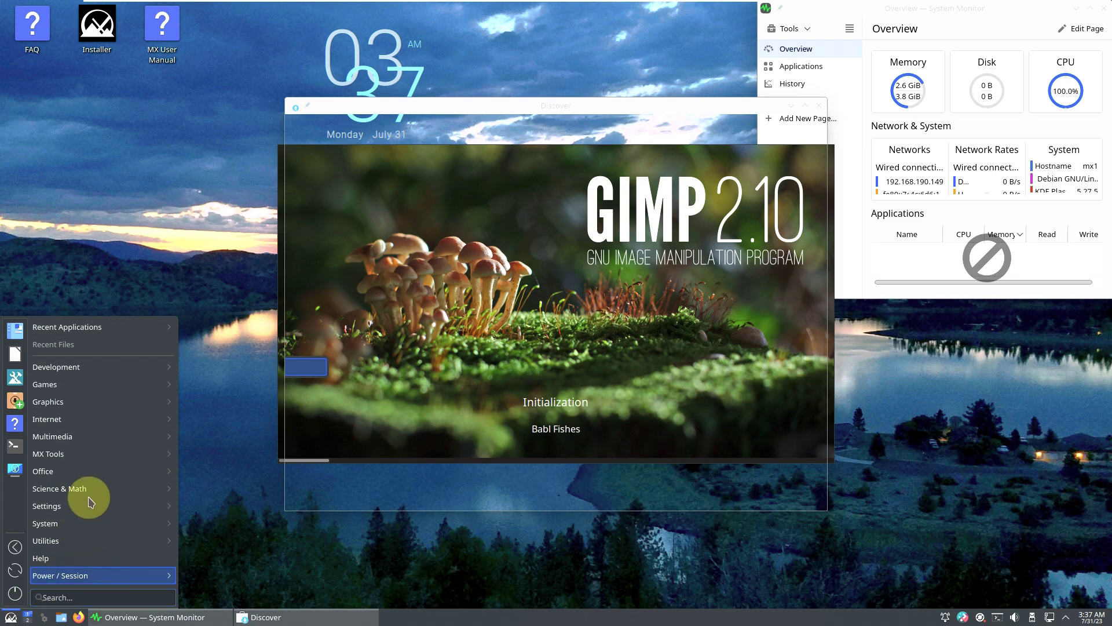
pyautogui.moveTo(96, 384)
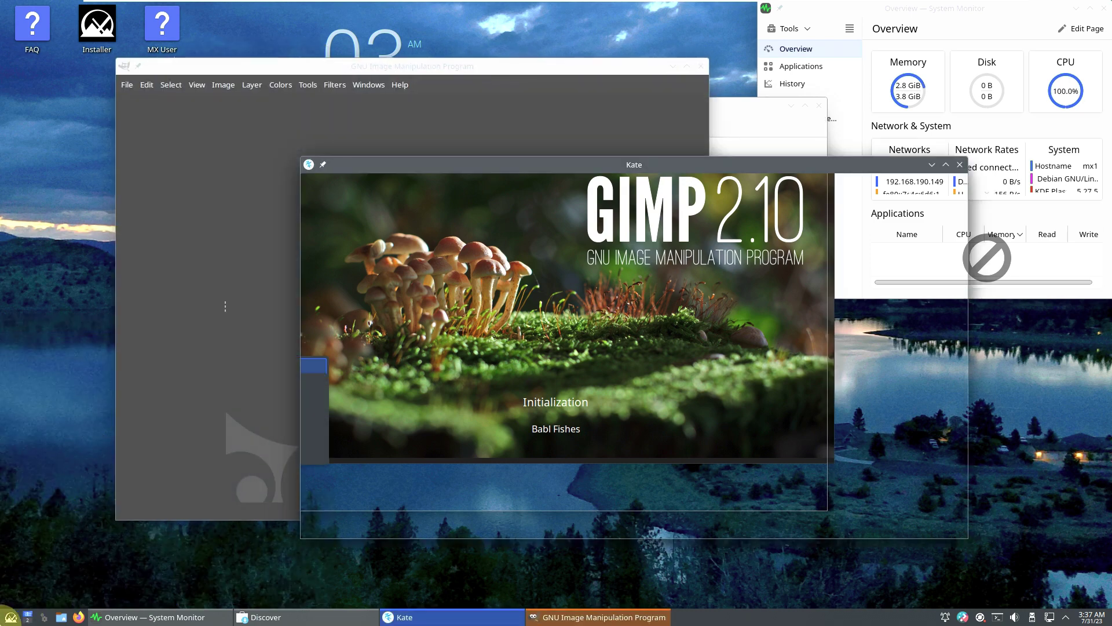
pyautogui.click(12, 616)
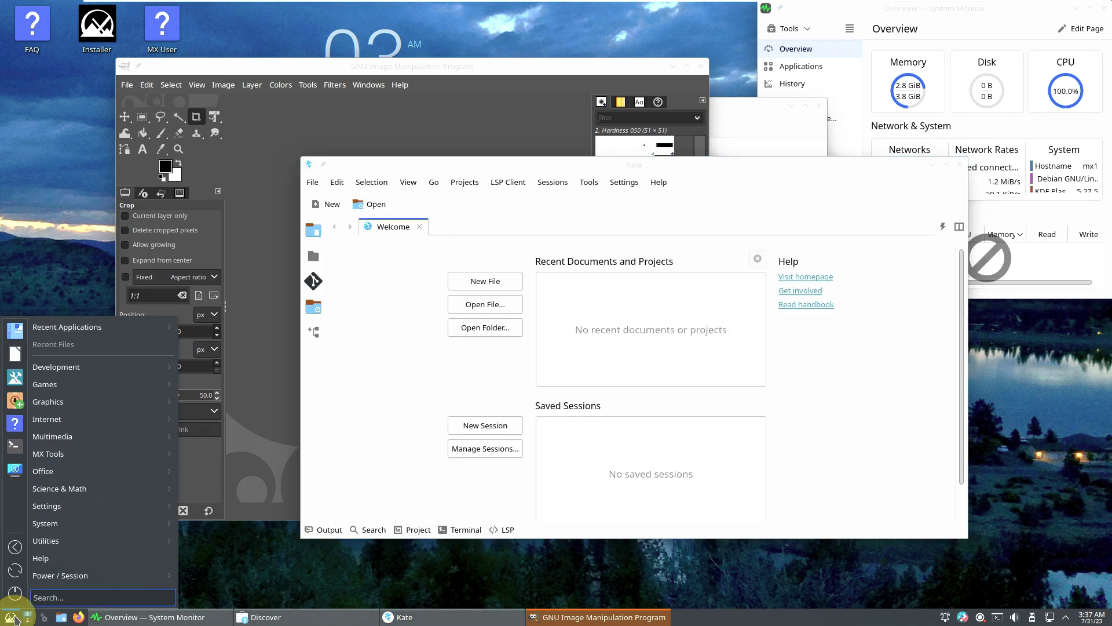
pyautogui.moveTo(64, 410)
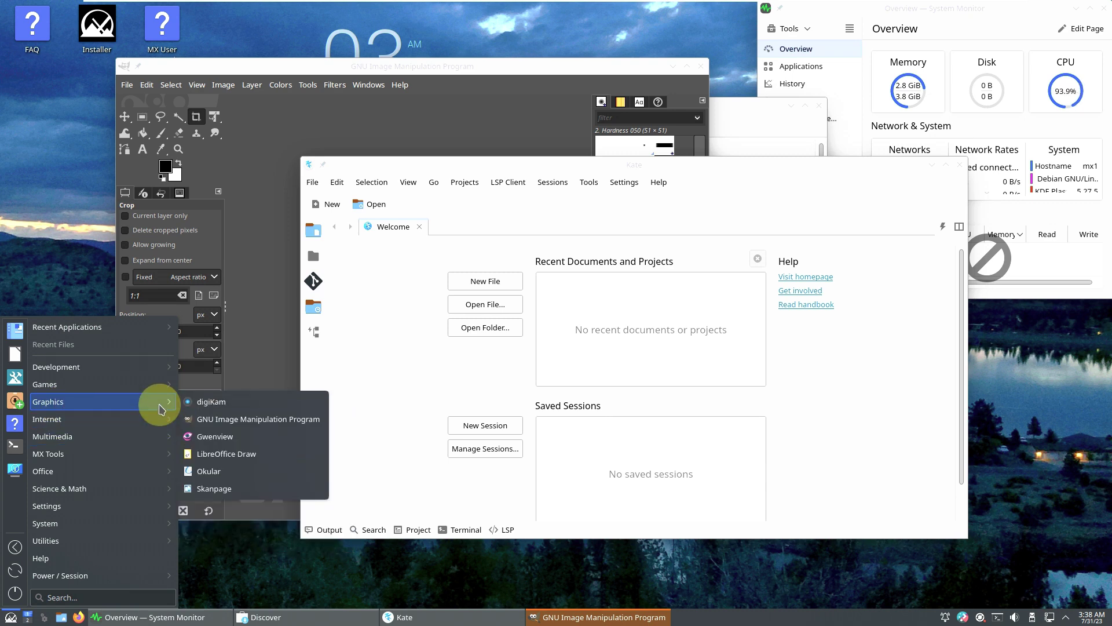
pyautogui.click(225, 454)
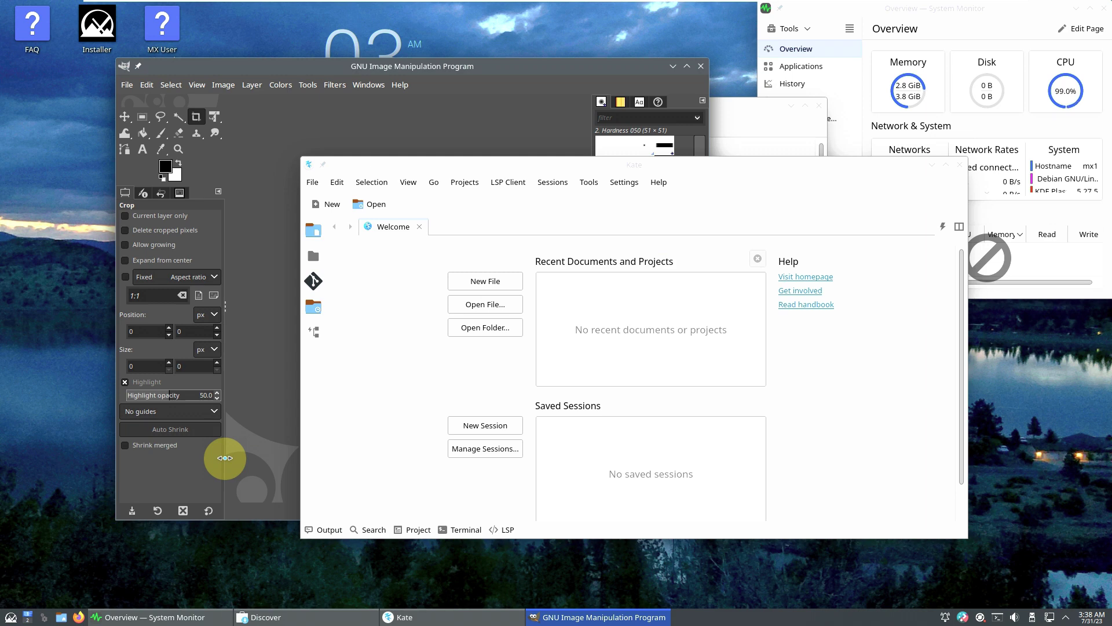
# - Launch VLC media player from the Multimedia applications
pyautogui.click(11, 618)
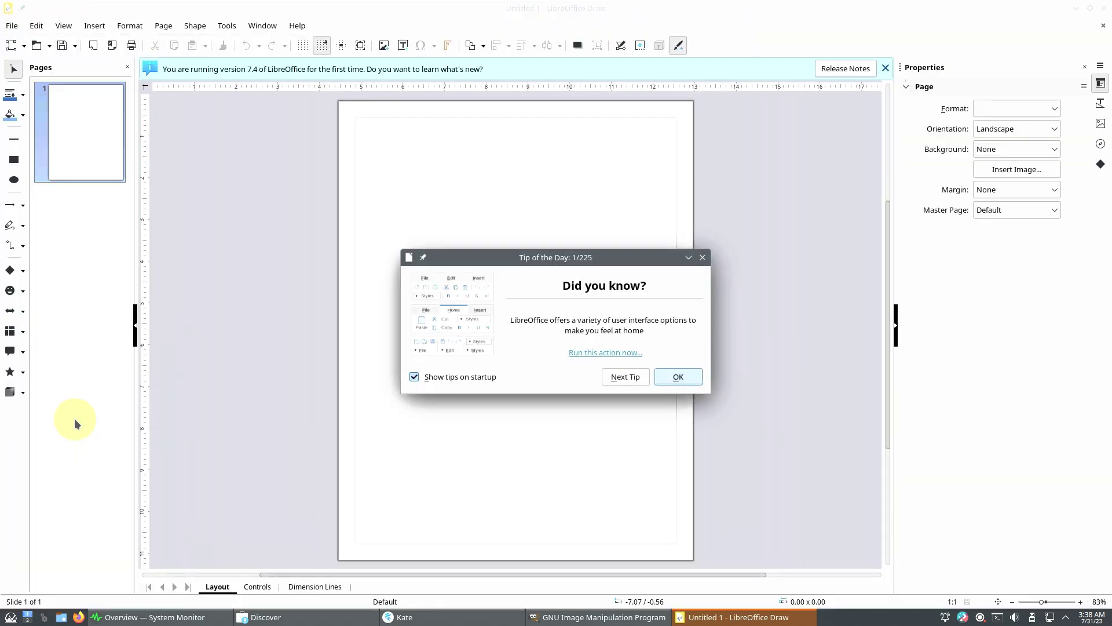
pyautogui.click(11, 618)
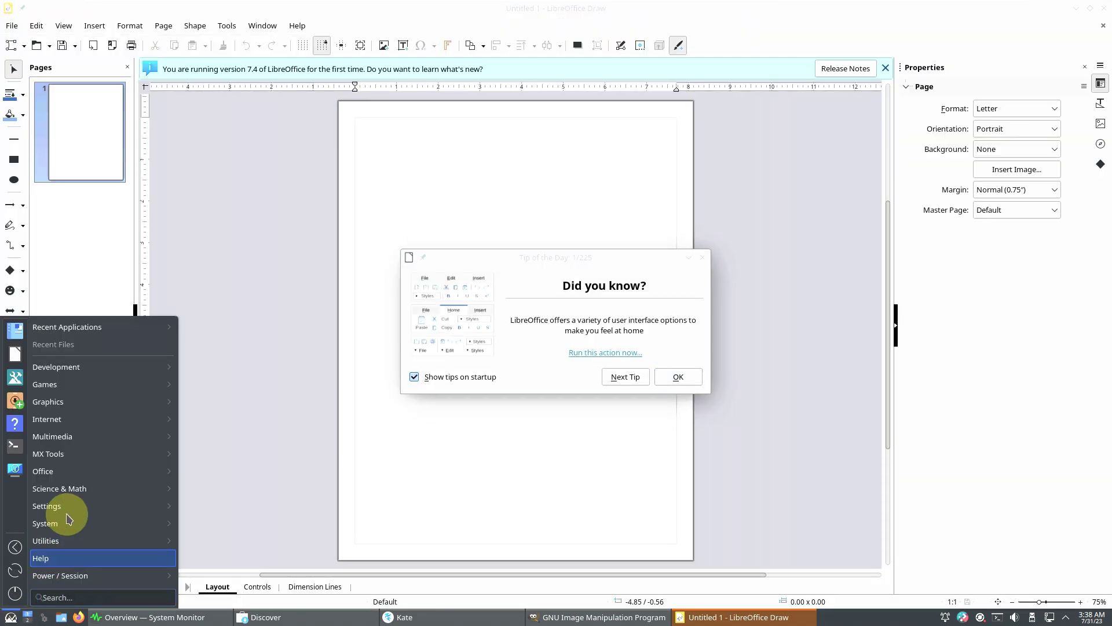
pyautogui.moveTo(72, 439)
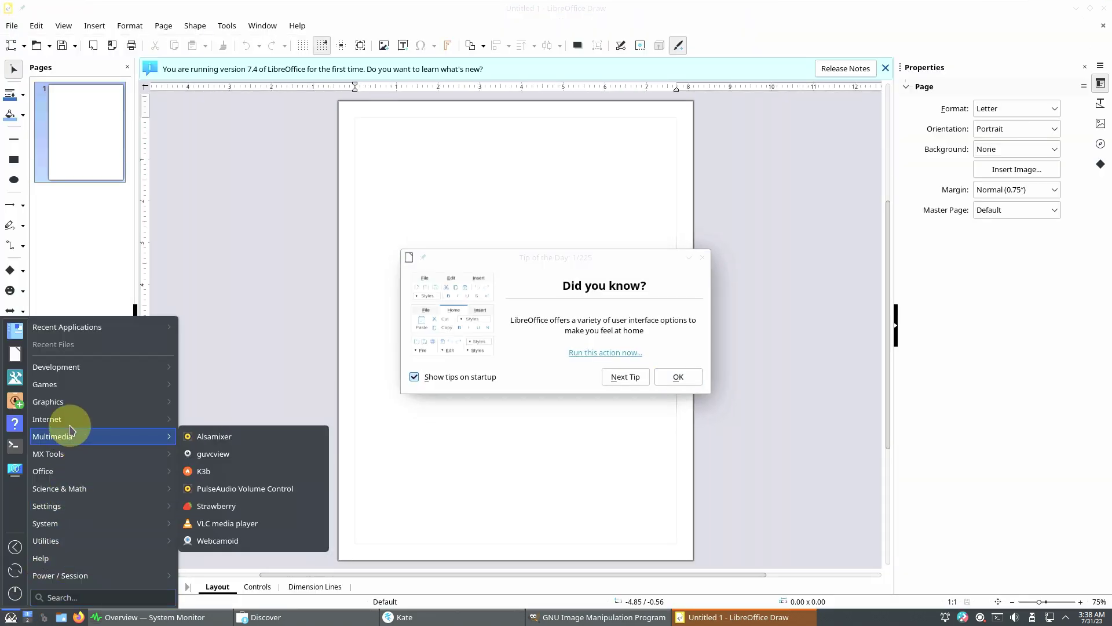
pyautogui.click(227, 522)
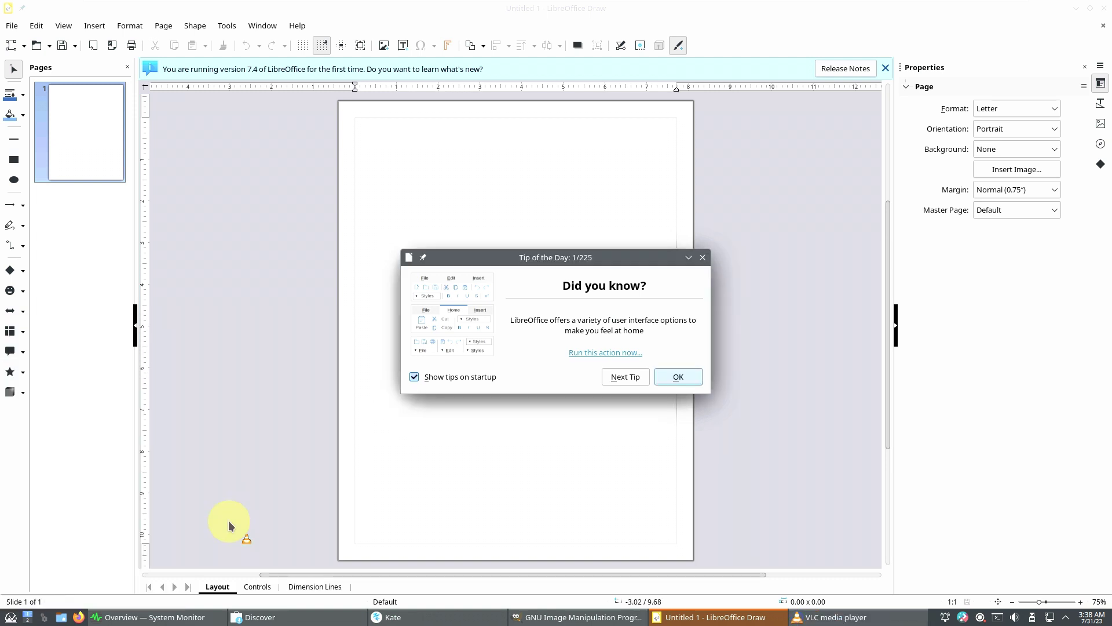
# - Review the MX Tools, Office, System and remaining application categories, and dismiss the application launcher
pyautogui.click(11, 618)
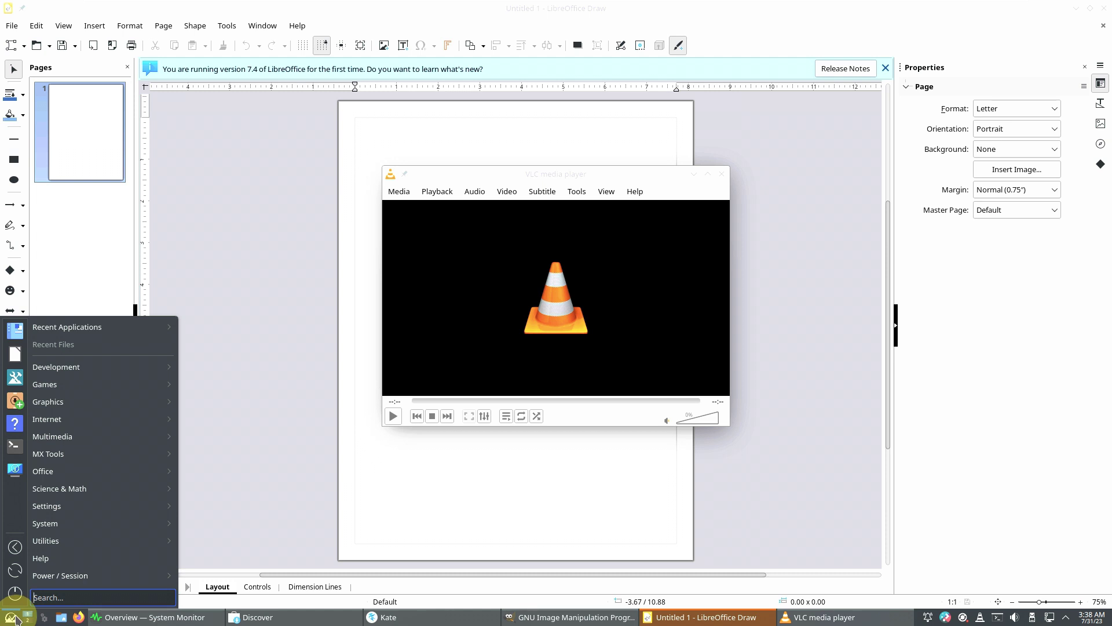
pyautogui.moveTo(138, 441)
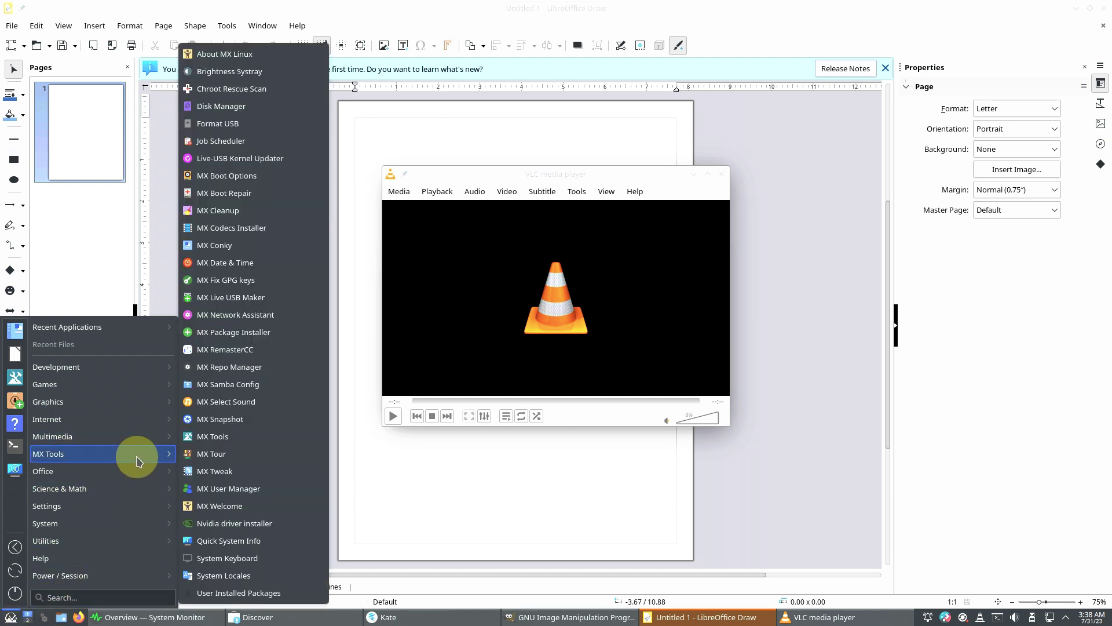
pyautogui.moveTo(121, 472)
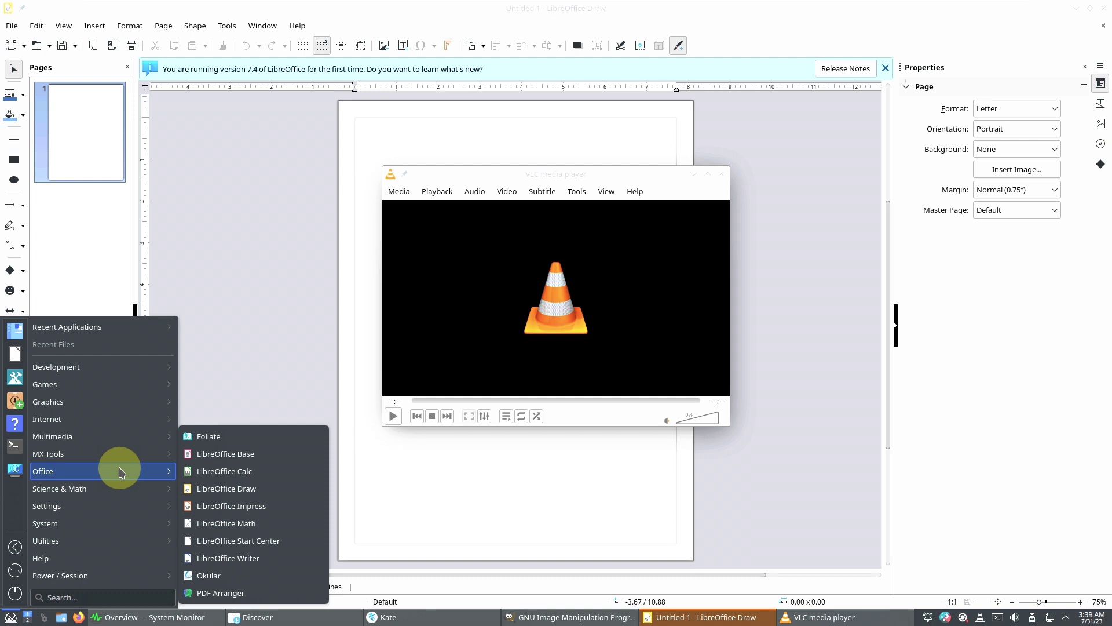
pyautogui.moveTo(122, 491)
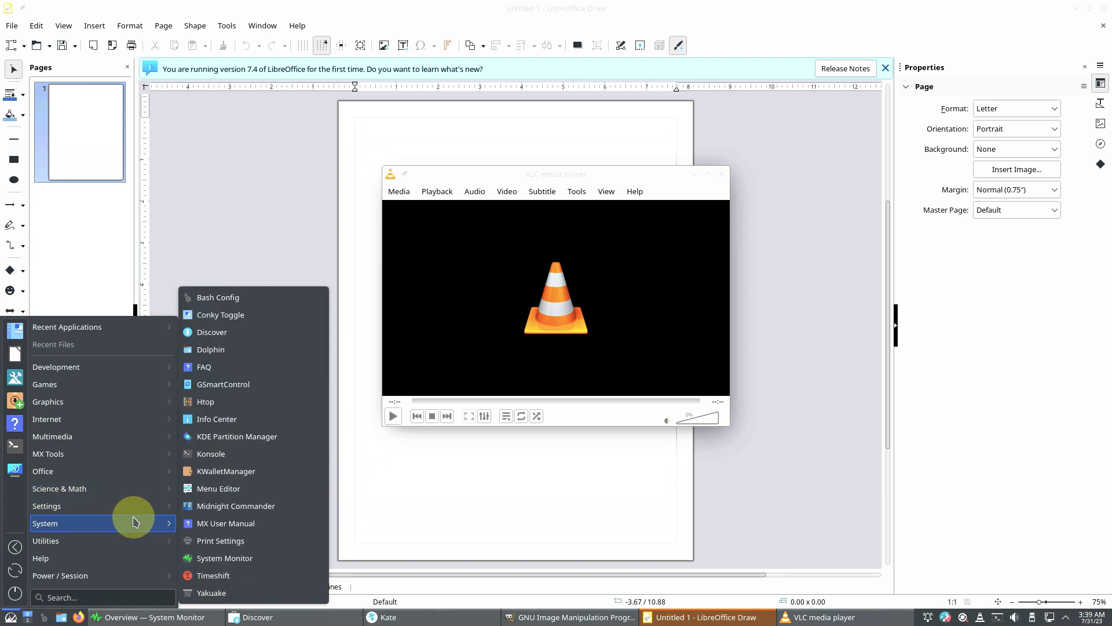
pyautogui.moveTo(130, 544)
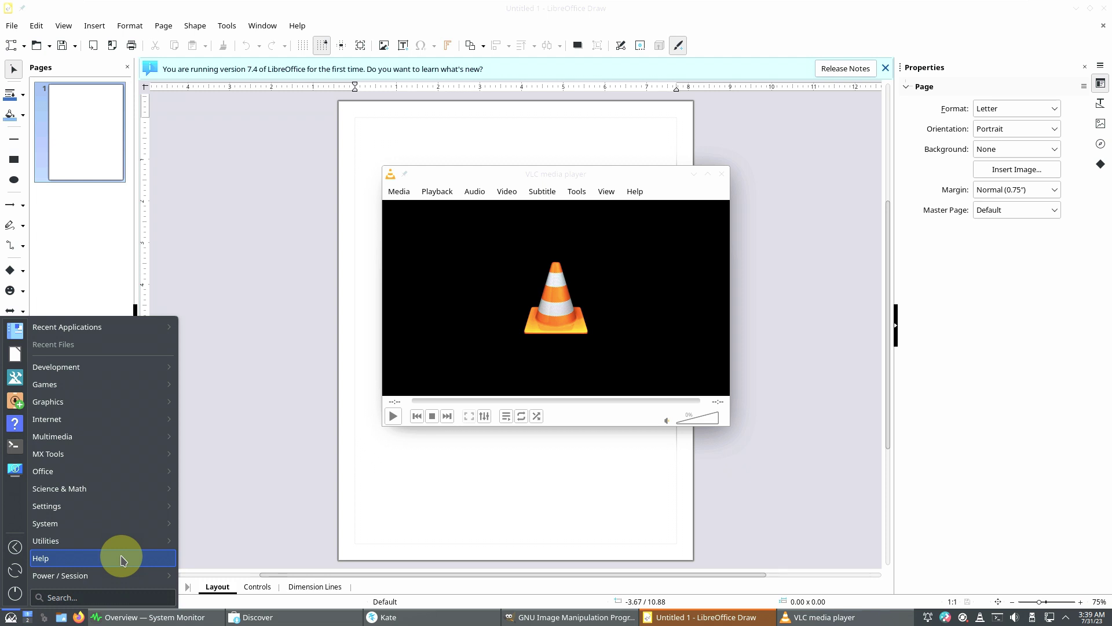
pyautogui.click(297, 128)
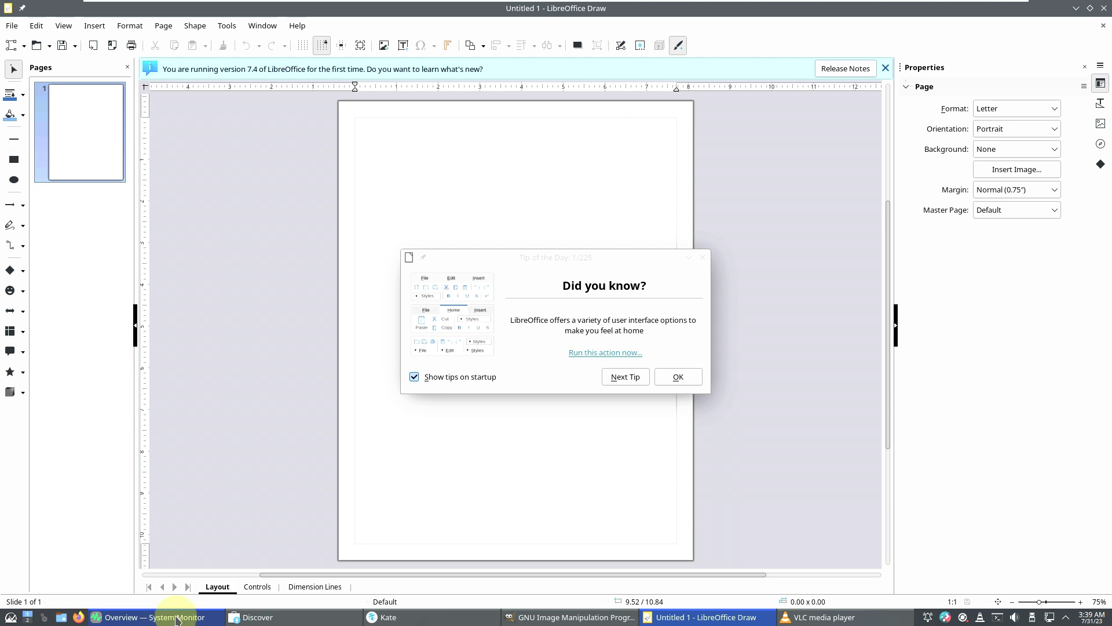
# - Bring System Monitor forward to check memory and CPU usage, and dismiss the Tip of the Day in LibreOffice Draw
pyautogui.click(215, 618)
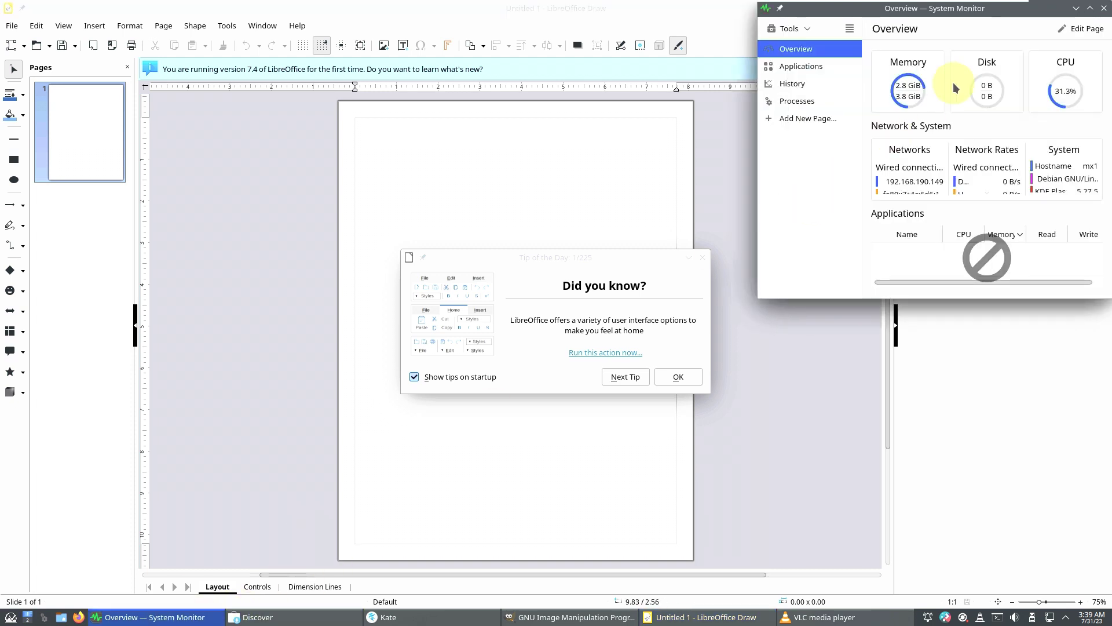
pyautogui.click(658, 377)
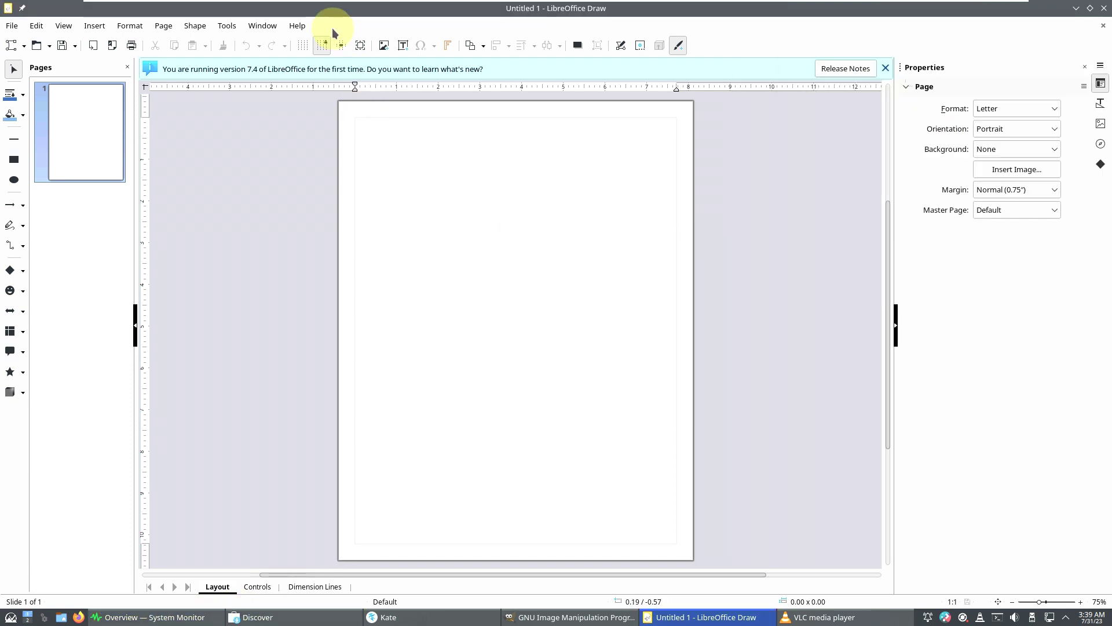
# - View the LibreOffice version information from Draw, dismiss it and close LibreOffice Draw
pyautogui.click(302, 27)
pyautogui.click(331, 226)
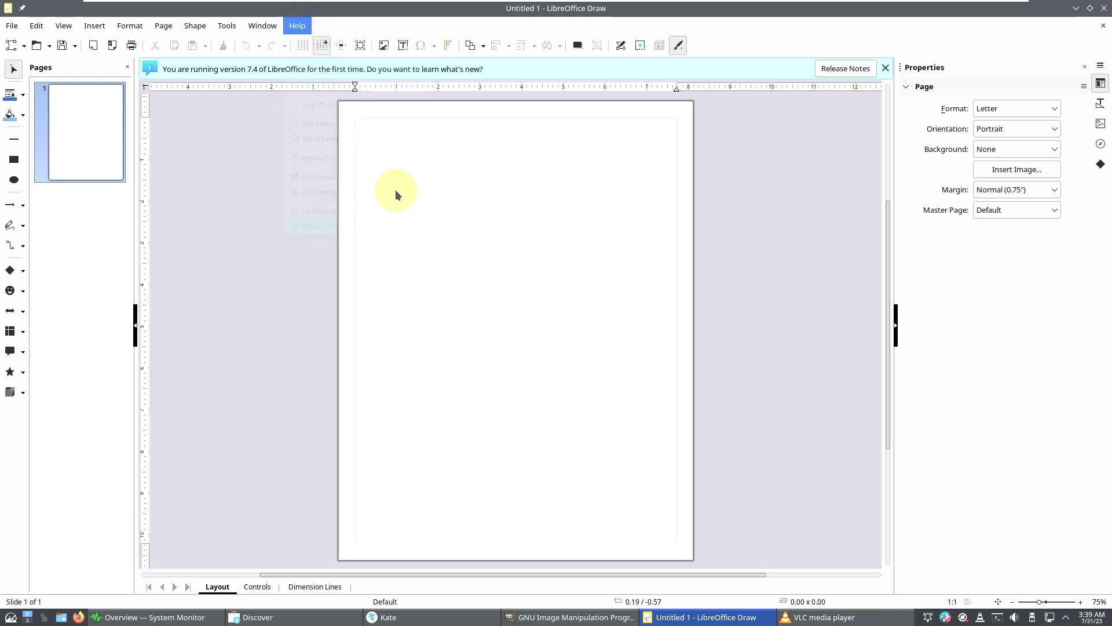
pyautogui.click(779, 185)
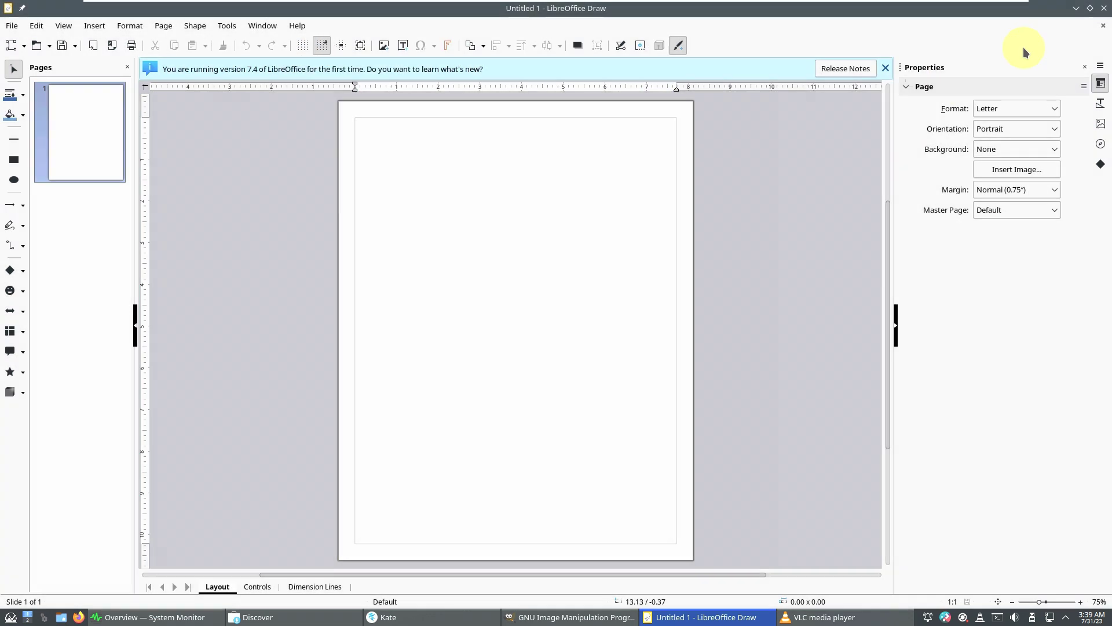
pyautogui.click(1103, 8)
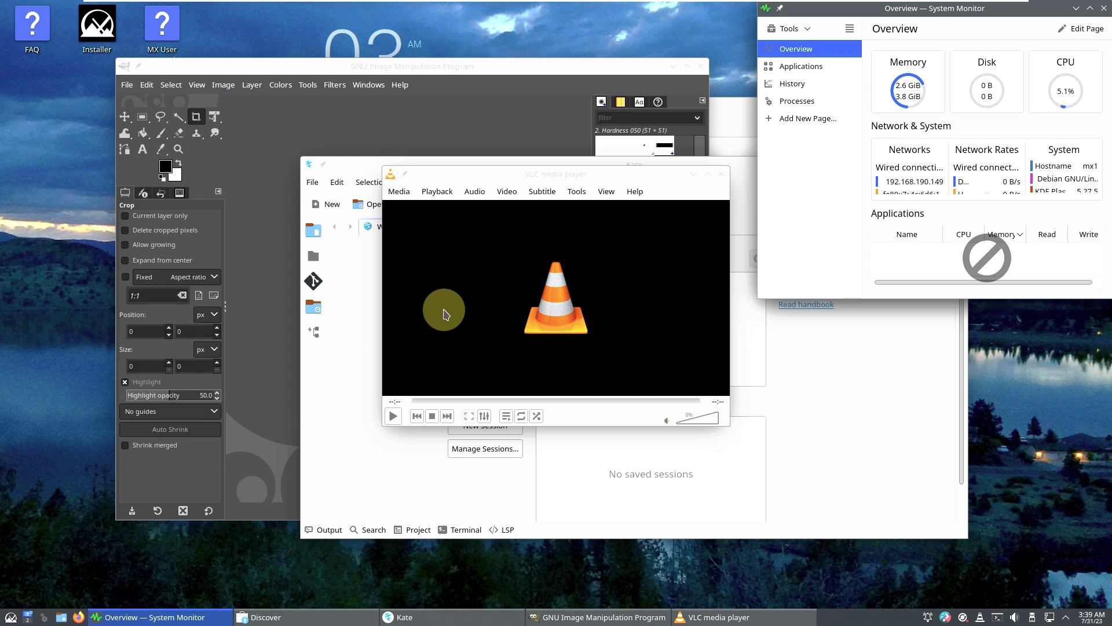
# - View the version information of VLC media player, dismiss it and close VLC
pyautogui.click(637, 192)
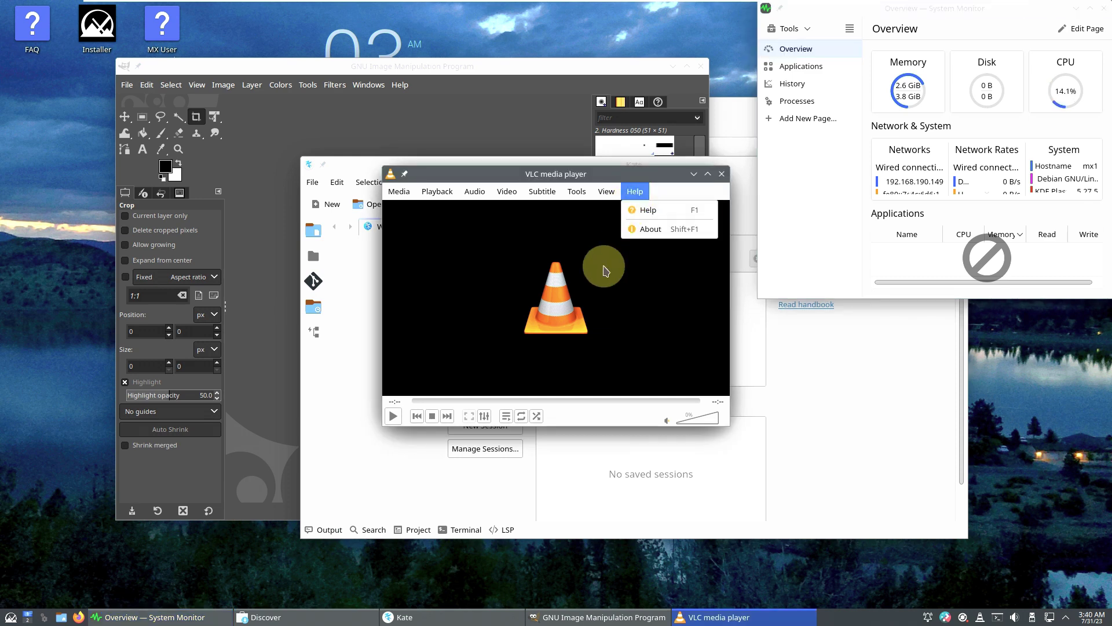
pyautogui.click(648, 229)
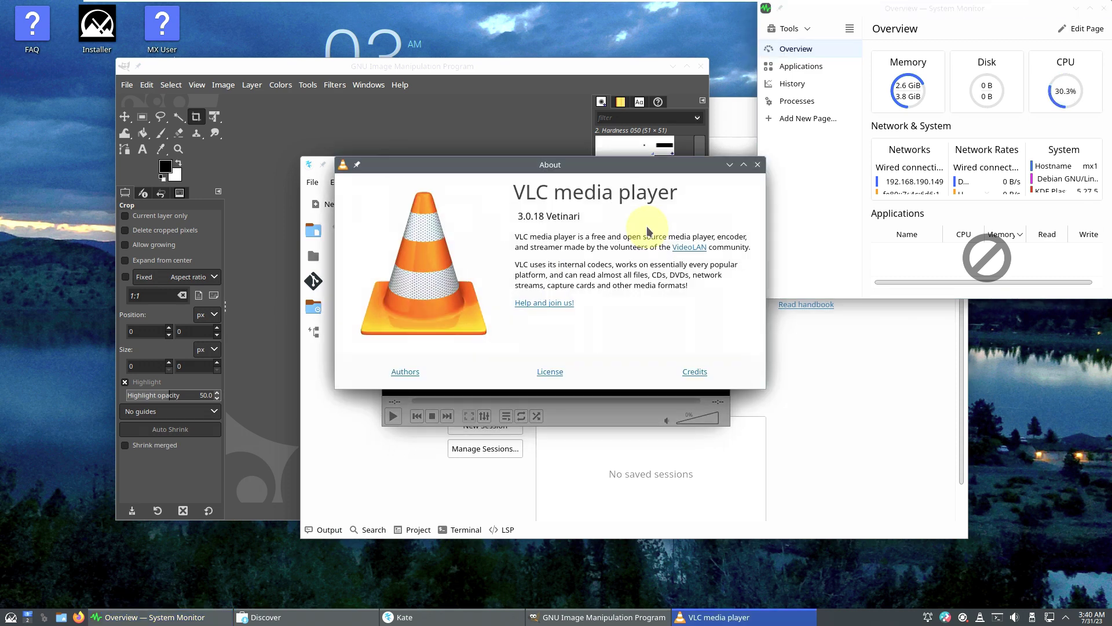
pyautogui.click(758, 164)
pyautogui.click(725, 170)
# - View the version information of the Kate editor, dismiss it and close Kate
pyautogui.click(636, 167)
pyautogui.click(658, 184)
pyautogui.click(662, 307)
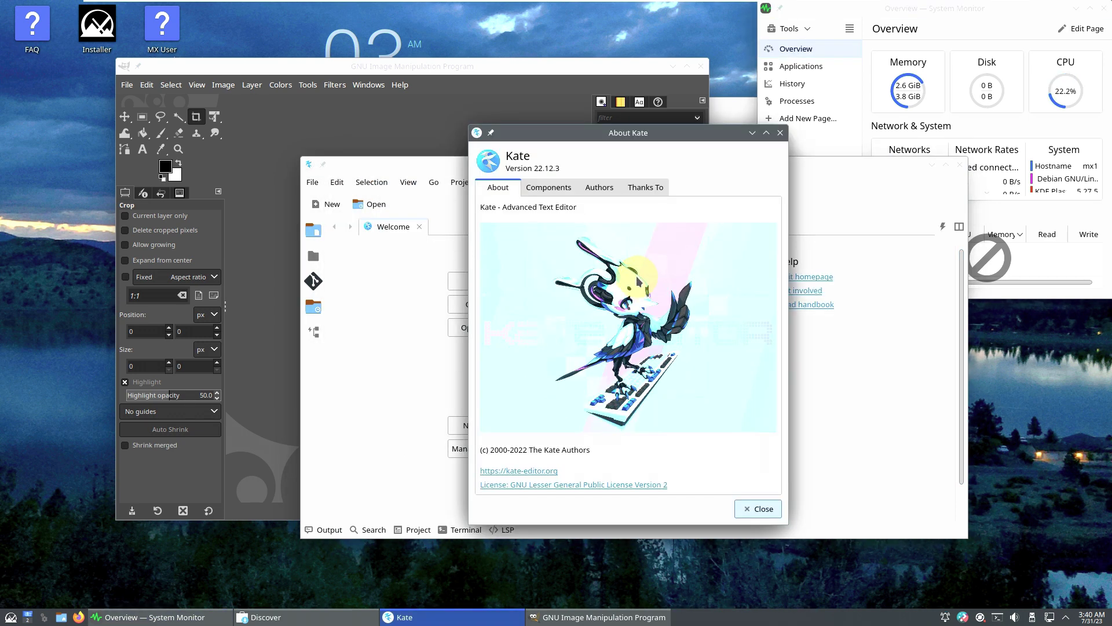
pyautogui.click(782, 137)
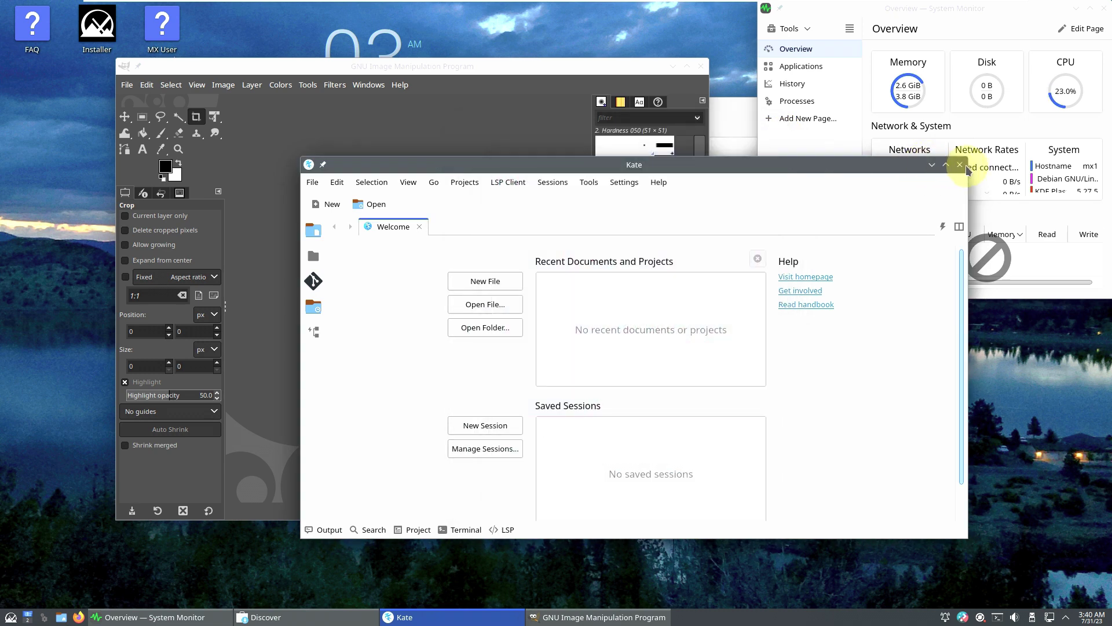
pyautogui.click(959, 165)
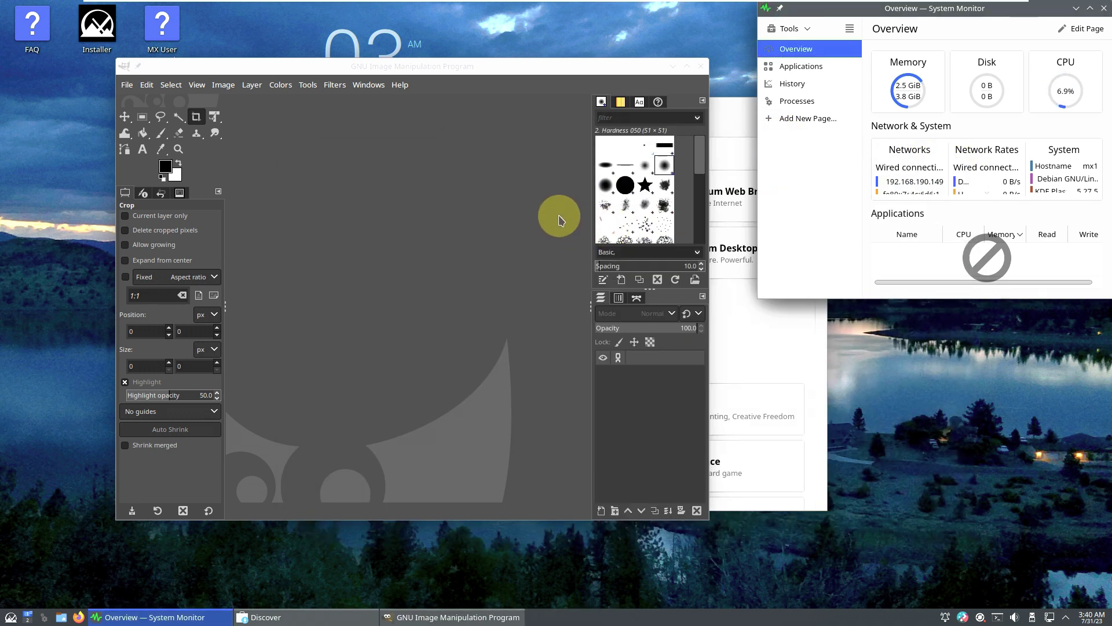
# - View the version information of GIMP, dismiss it and close GIMP
pyautogui.click(400, 84)
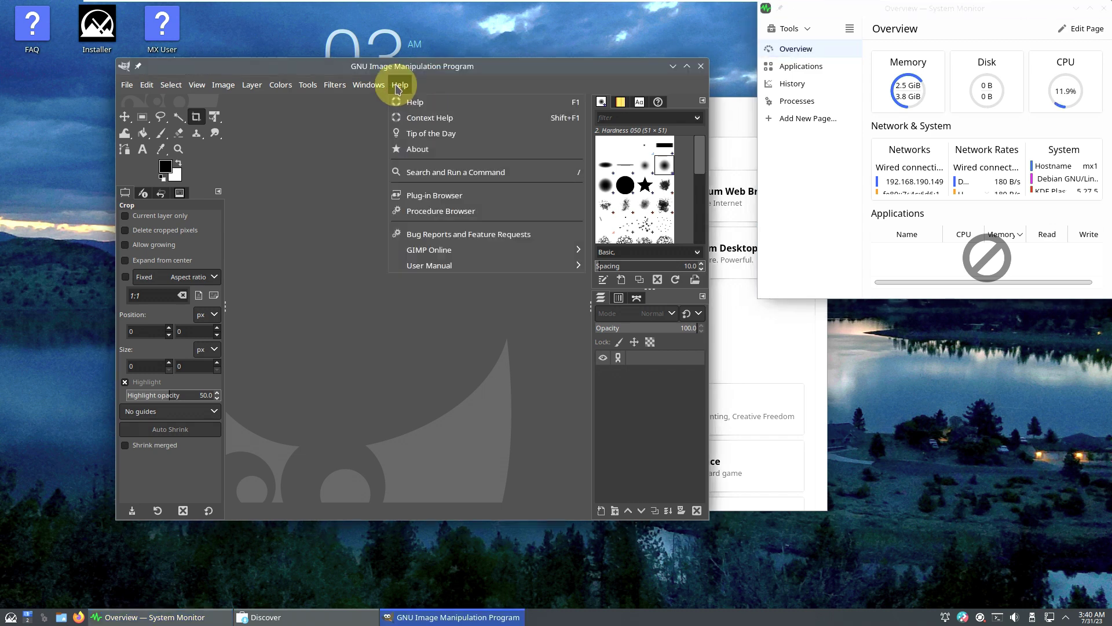
pyautogui.click(436, 149)
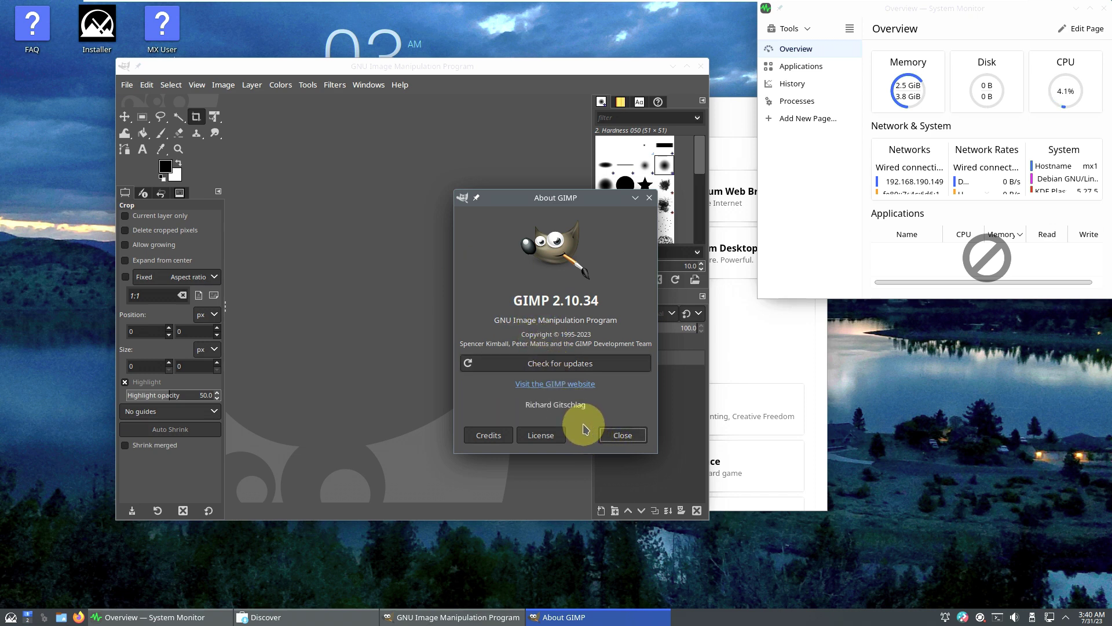
pyautogui.click(608, 435)
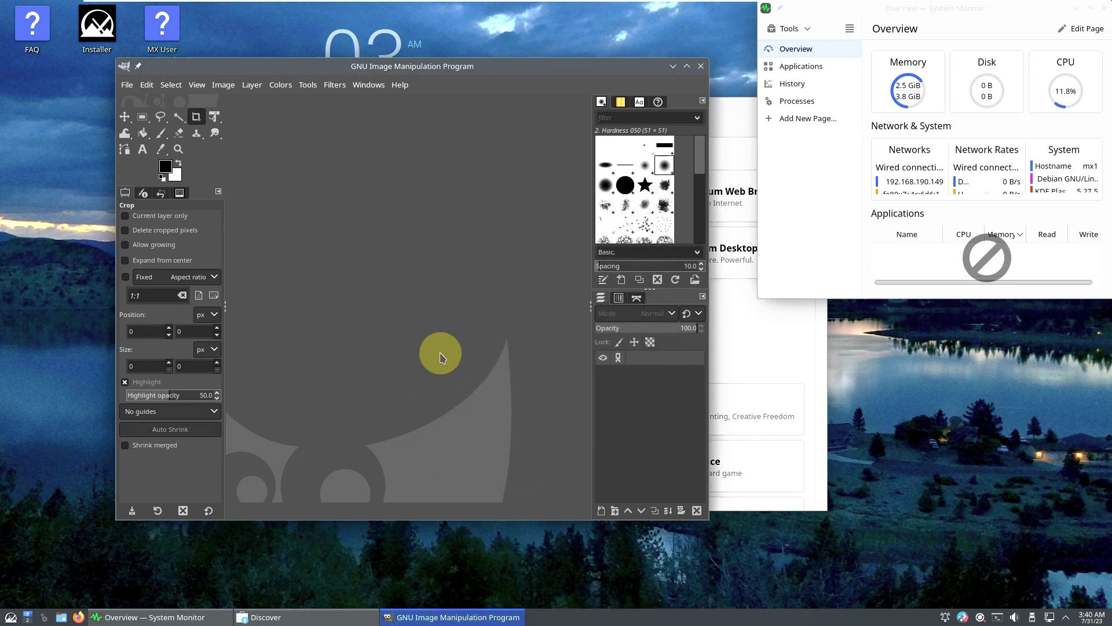
pyautogui.click(701, 66)
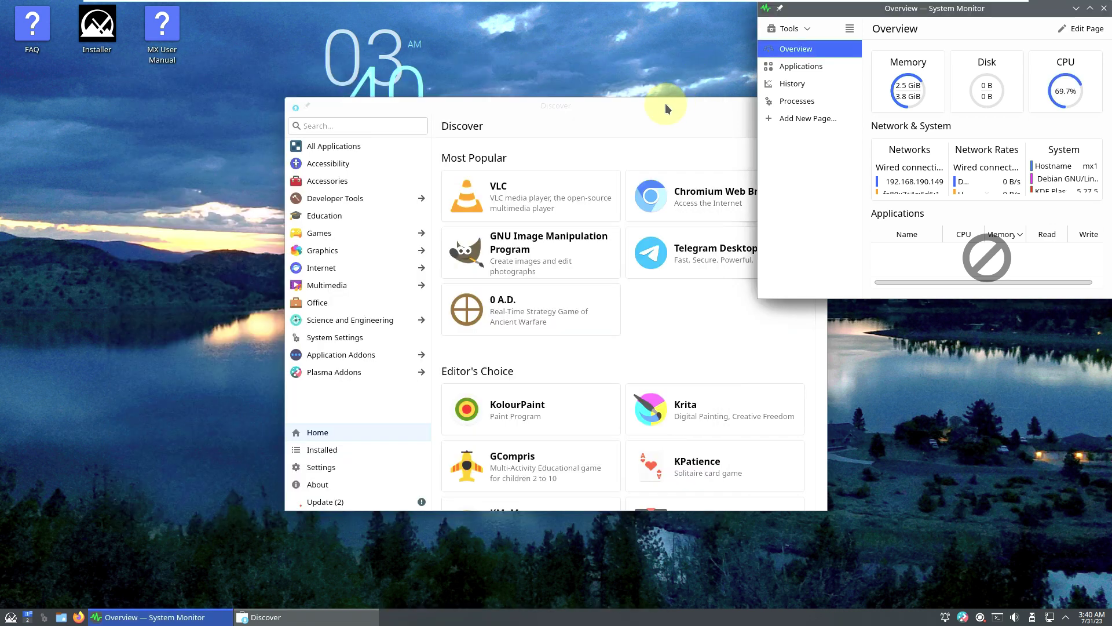
# - Move the Discover window clear of System Monitor and review its available updates and About information
pyautogui.moveTo(603, 104); pyautogui.dragTo(463, 54)
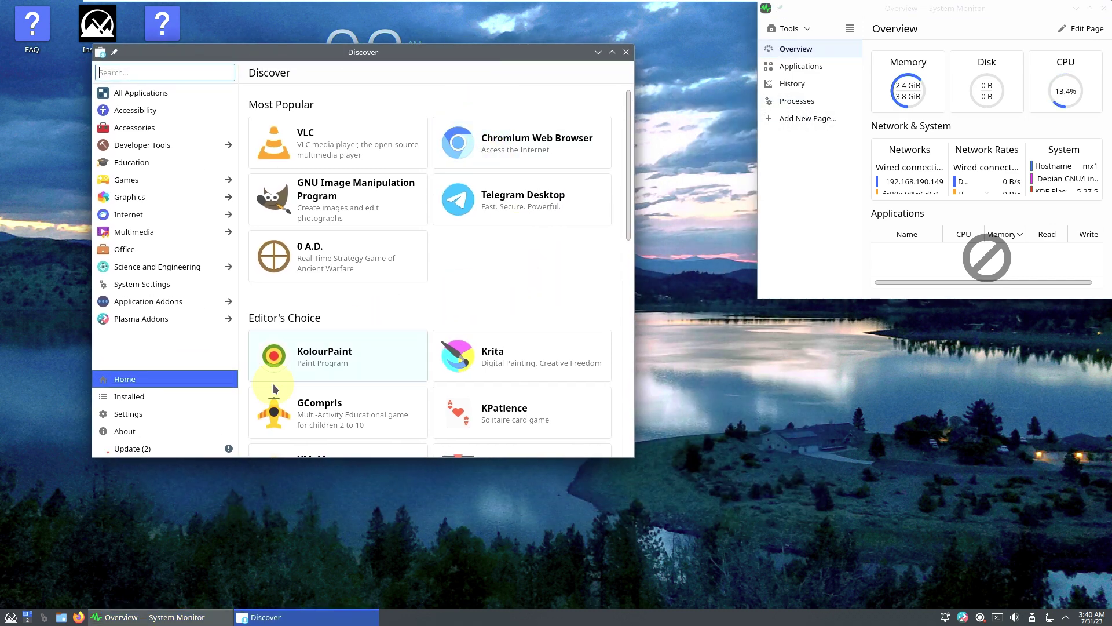
pyautogui.click(158, 448)
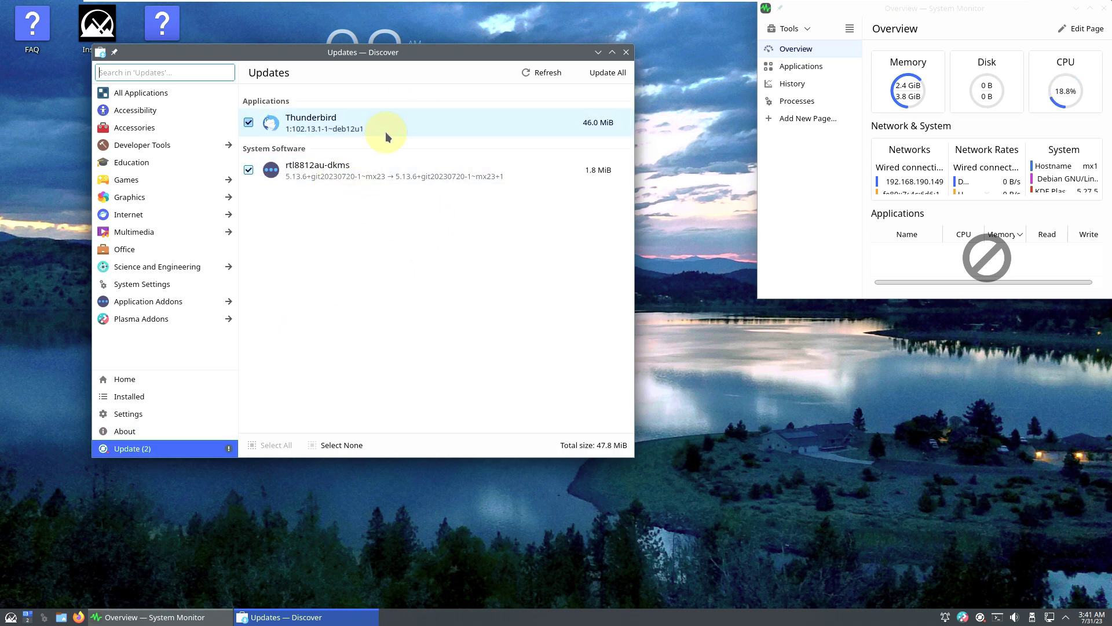
pyautogui.click(155, 430)
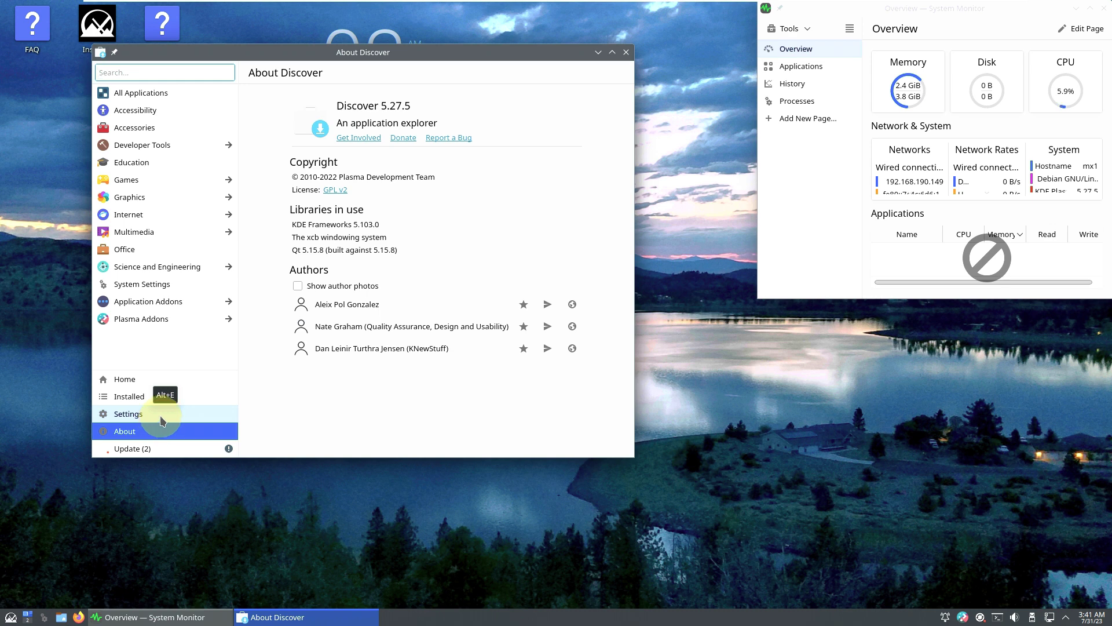
pyautogui.click(167, 418)
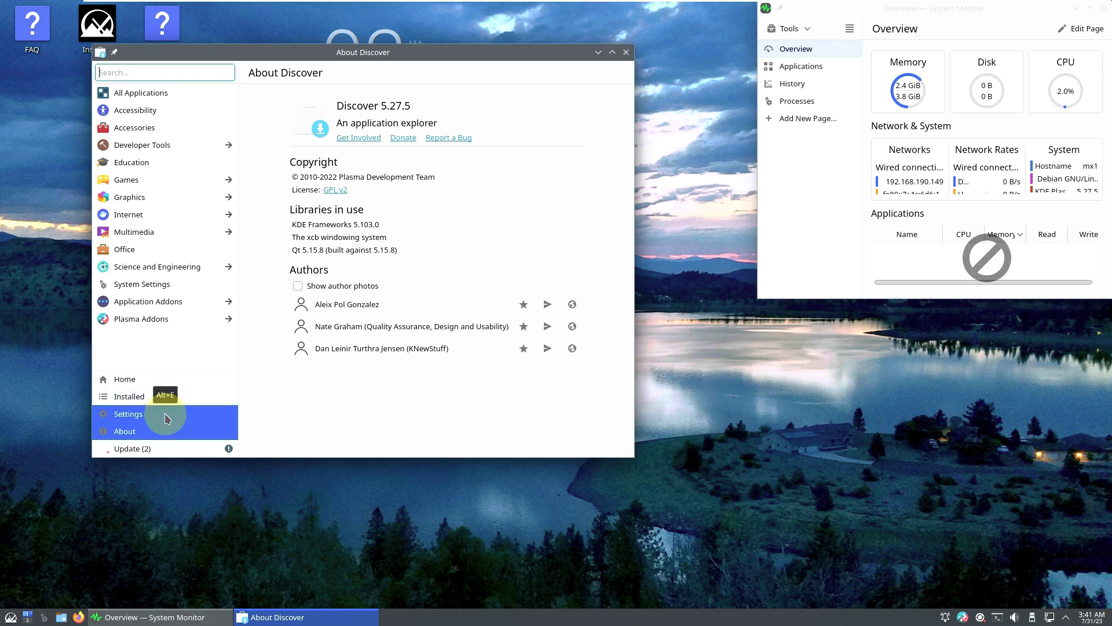
# - Review the list of installed applications in Discover and close Discover
pyautogui.click(165, 395)
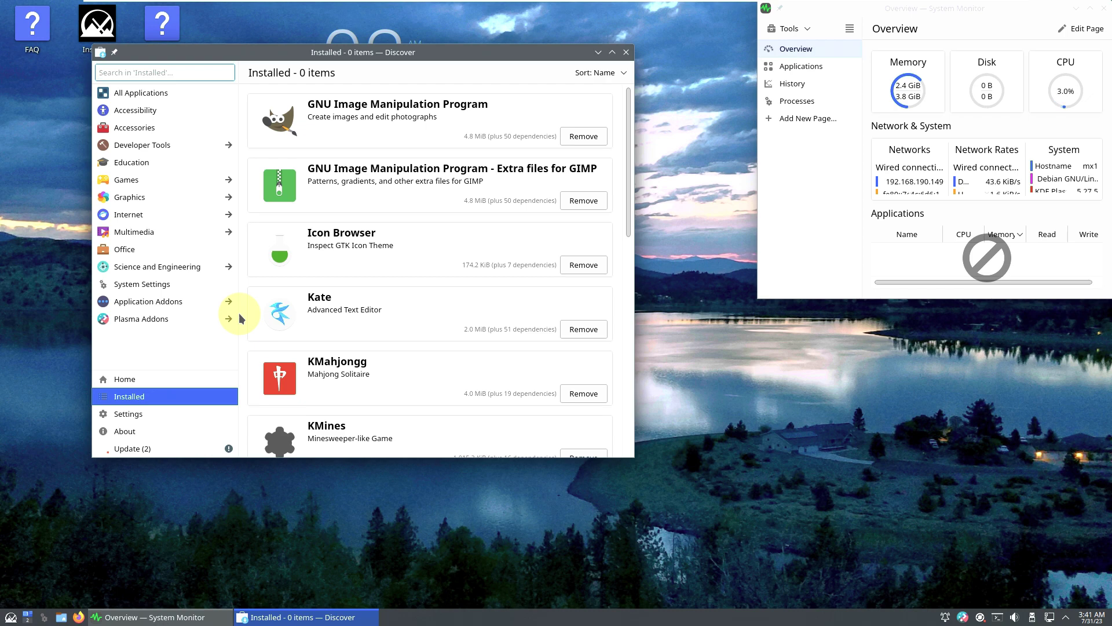
pyautogui.scroll(-5, 497, 283)
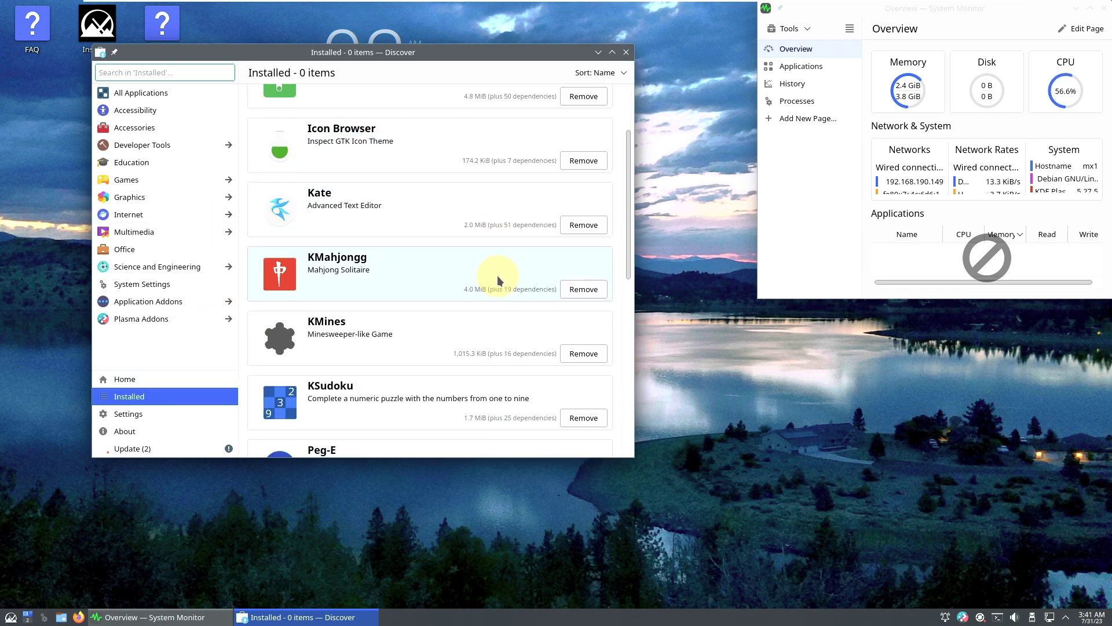
pyautogui.scroll(-5, 497, 276)
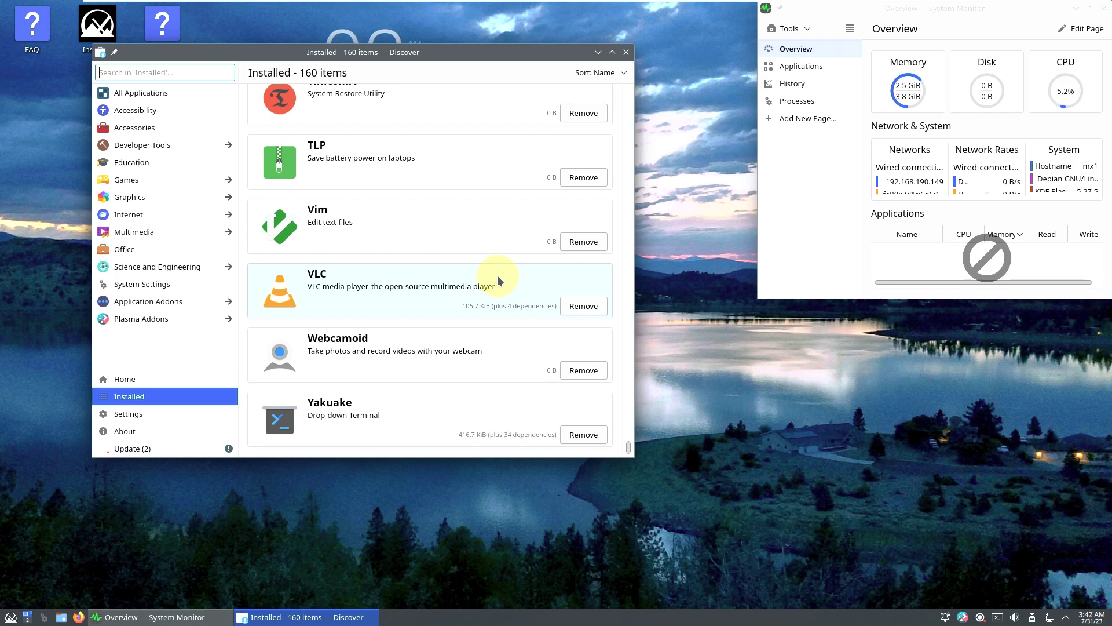
pyautogui.scroll(10, 486, 319)
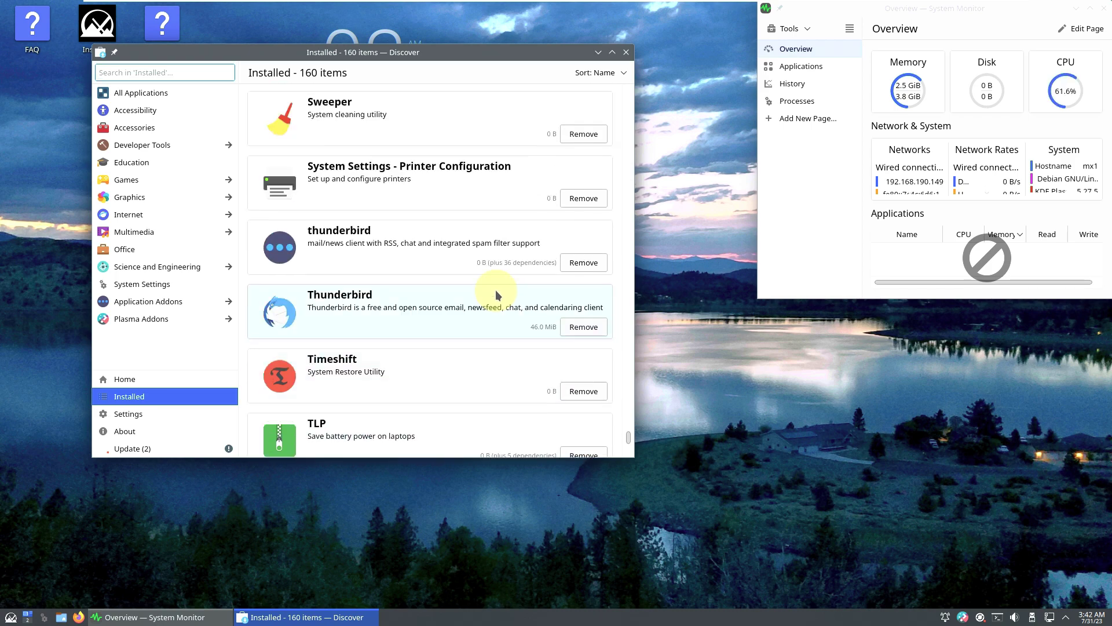
pyautogui.click(626, 53)
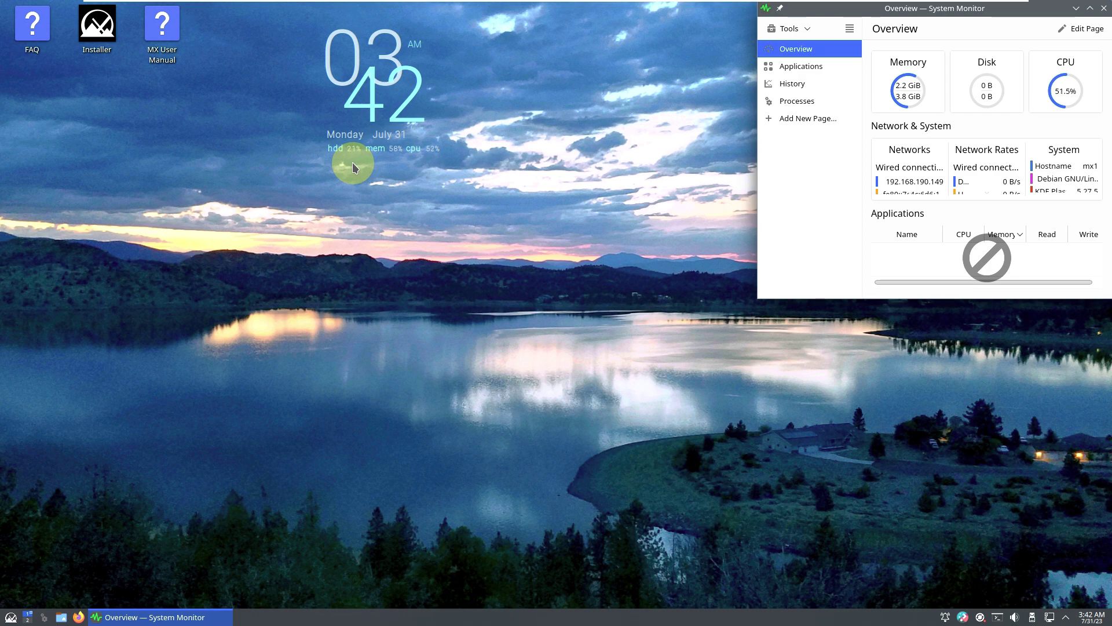
# - Review the configuration options offered for the desktop and dismiss them
pyautogui.rightClick(234, 214)
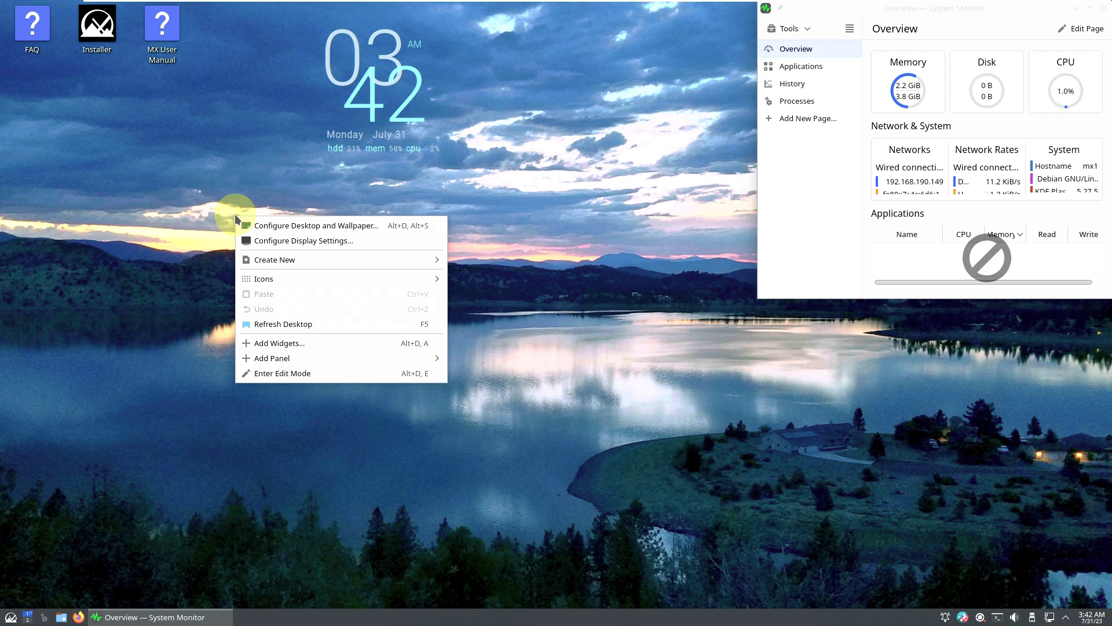
pyautogui.click(432, 240)
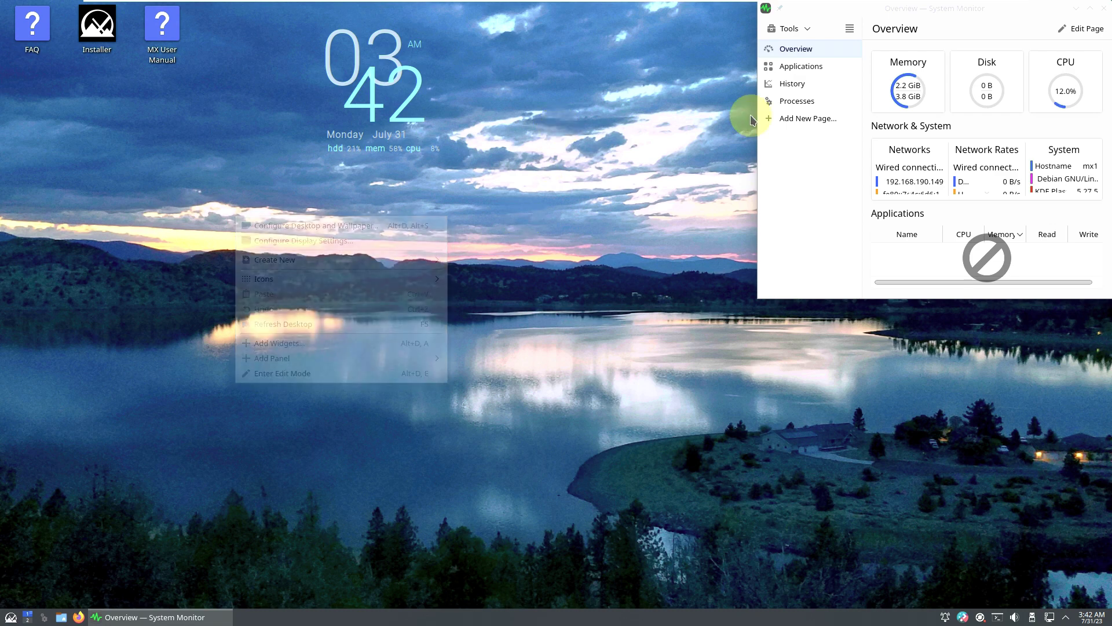
# - Maximize System Monitor to review the memory, CPU, network and system overview, and close it
pyautogui.click(1090, 9)
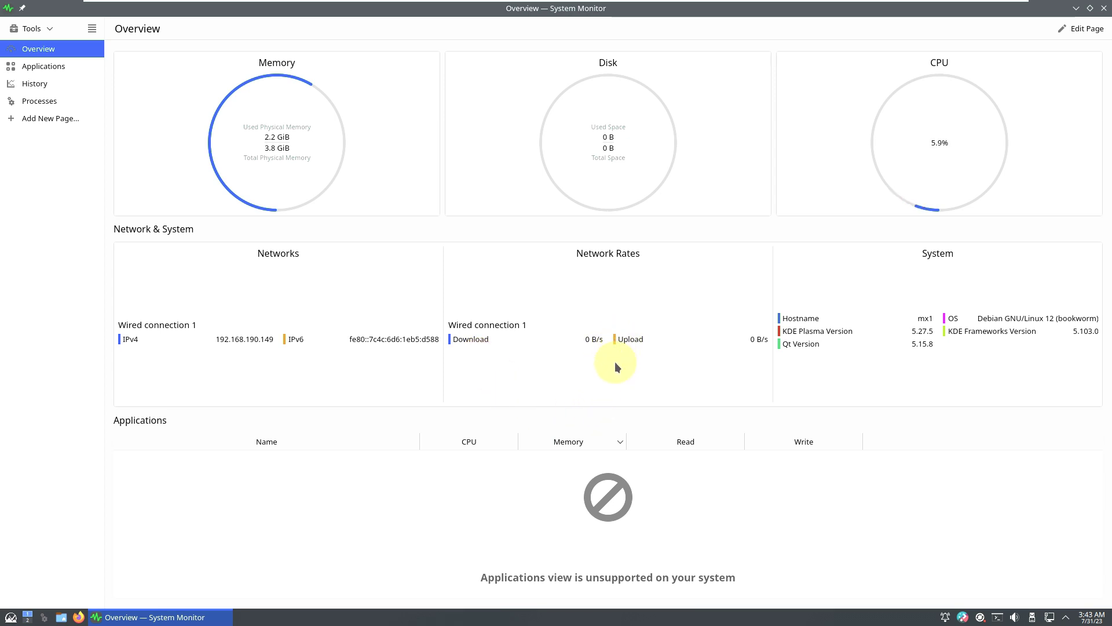
pyautogui.click(1104, 8)
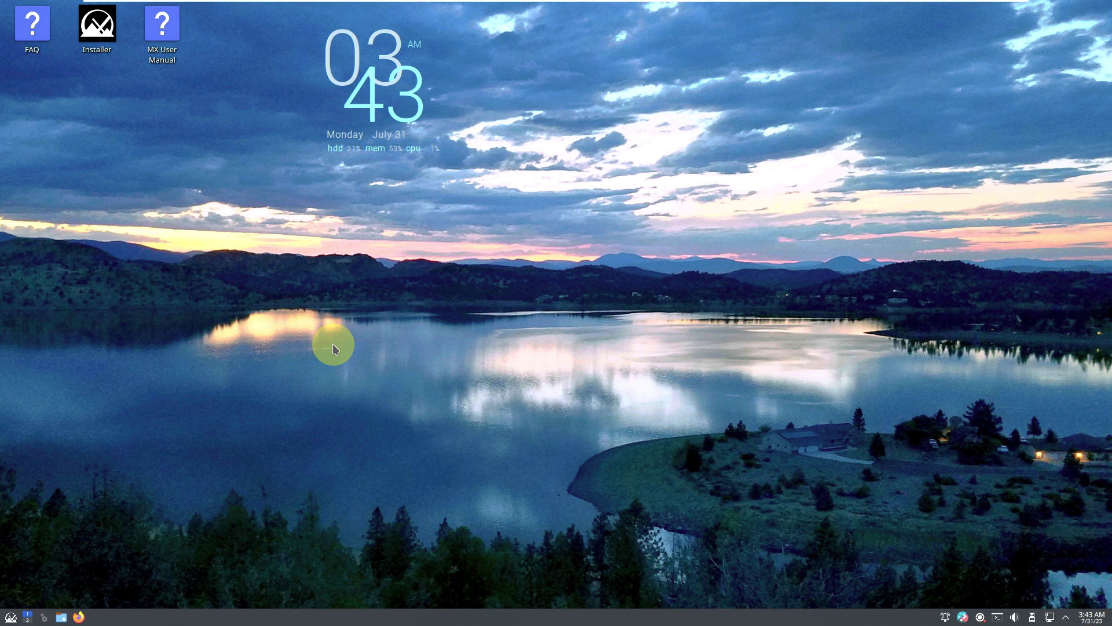
# - Check the application launcher and the system tray's calendar, network and Disks & Devices popups, and dismiss them
pyautogui.click(10, 616)
pyautogui.click(512, 278)
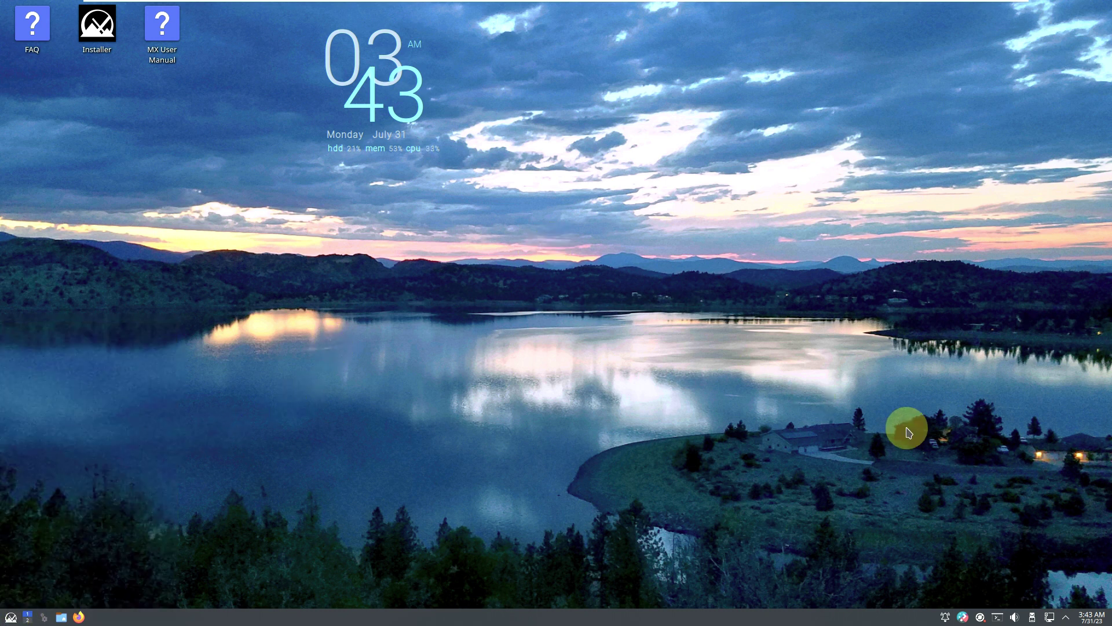
pyautogui.click(1090, 618)
pyautogui.click(1089, 619)
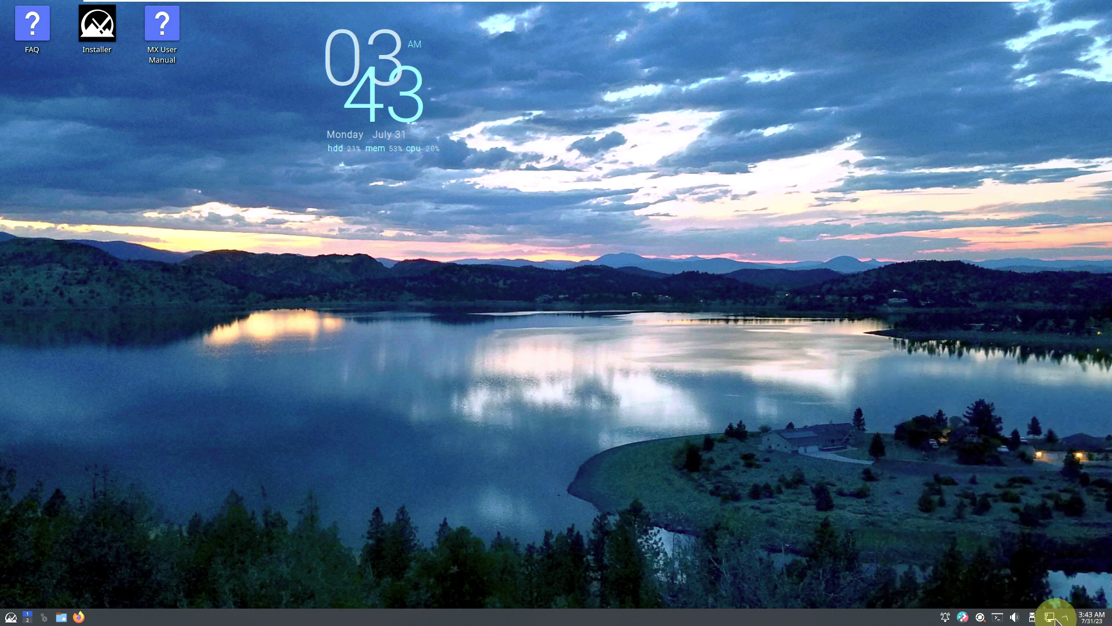
pyautogui.click(1053, 619)
pyautogui.click(1033, 619)
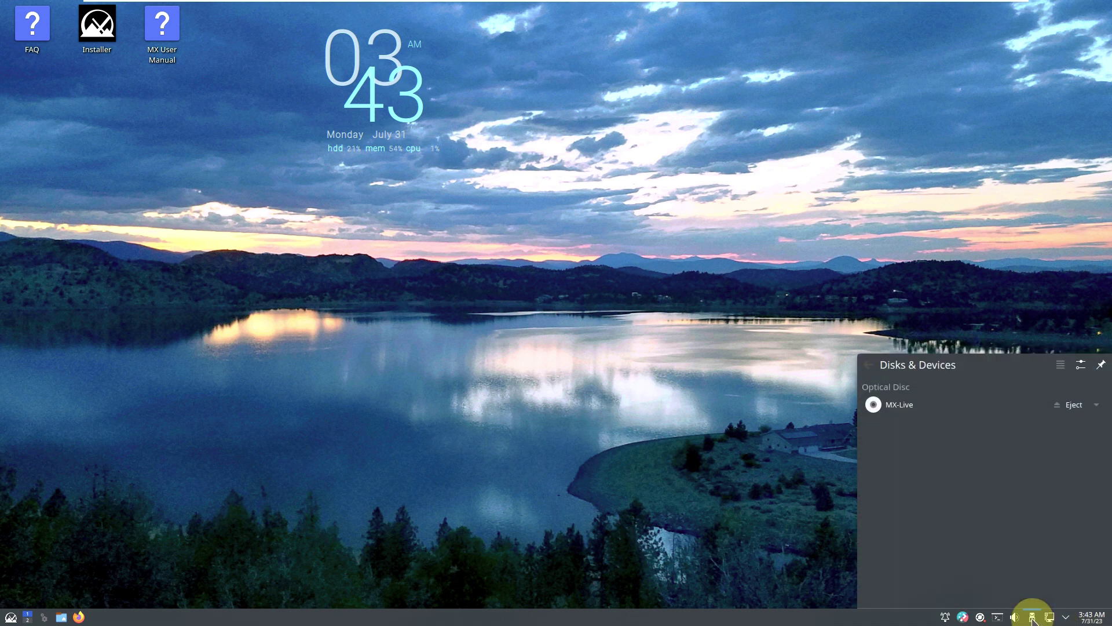
pyautogui.click(1033, 619)
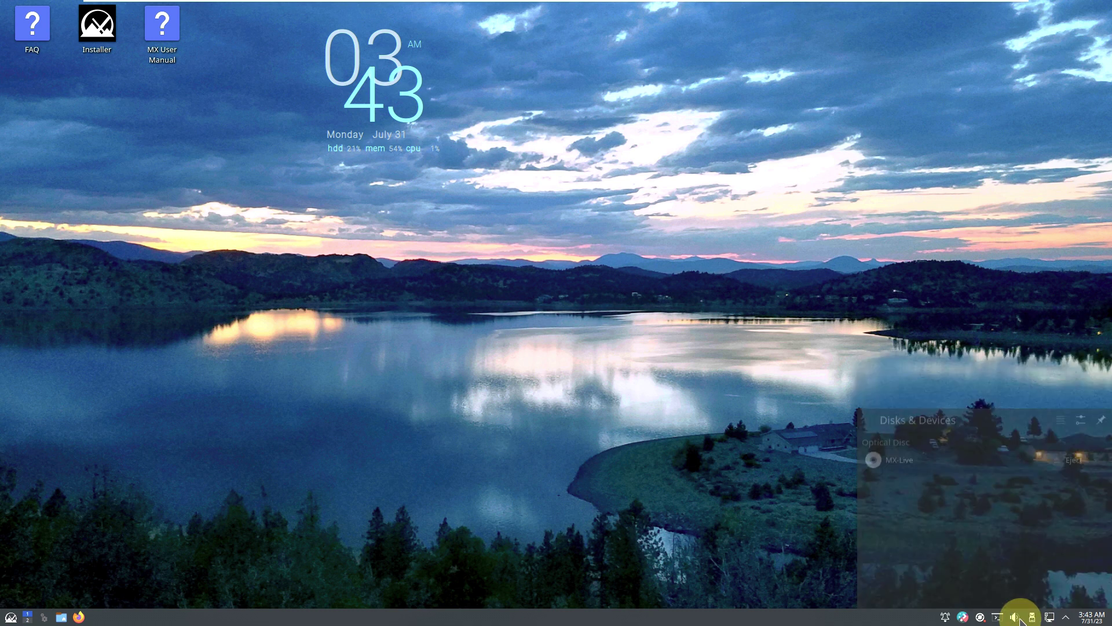
# - Review the Audio Volume settings for devices and applications, and dismiss them
pyautogui.click(1016, 617)
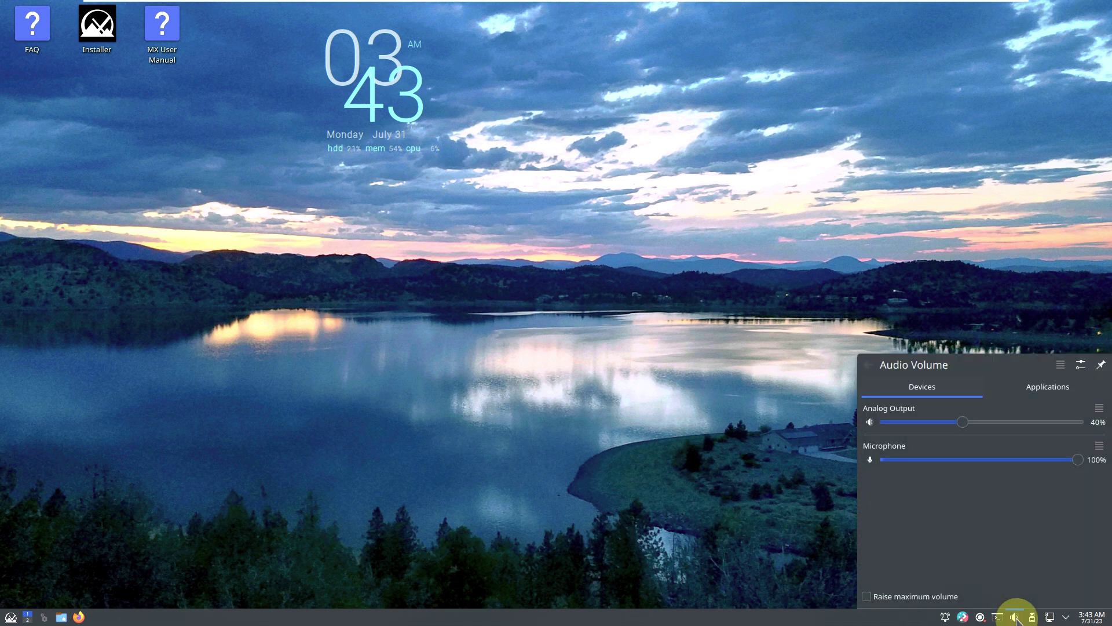
pyautogui.click(1030, 392)
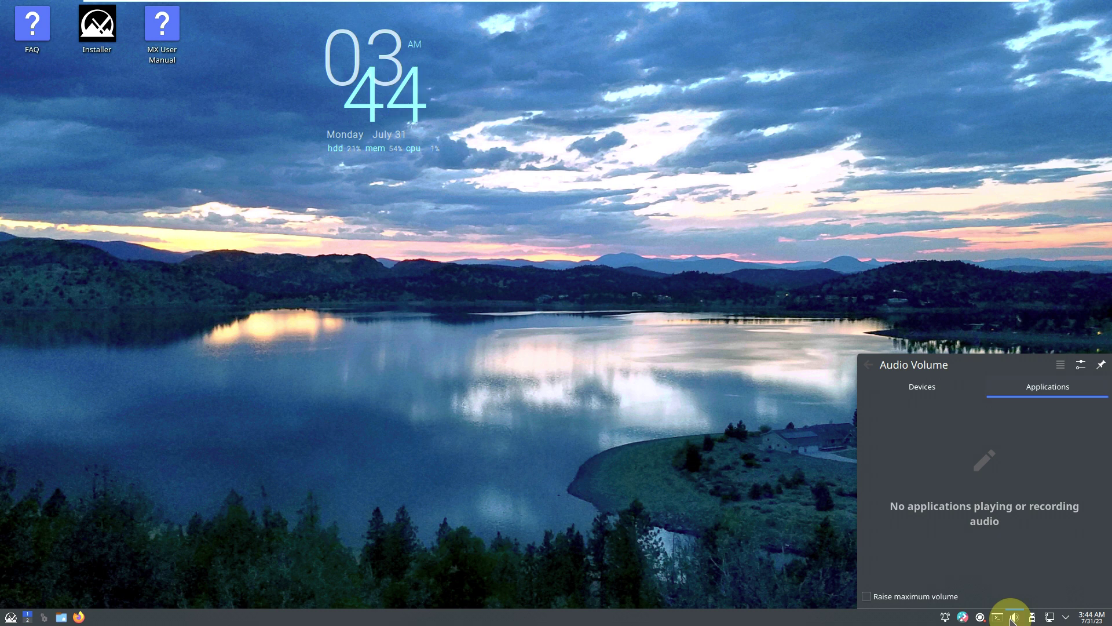
pyautogui.click(669, 215)
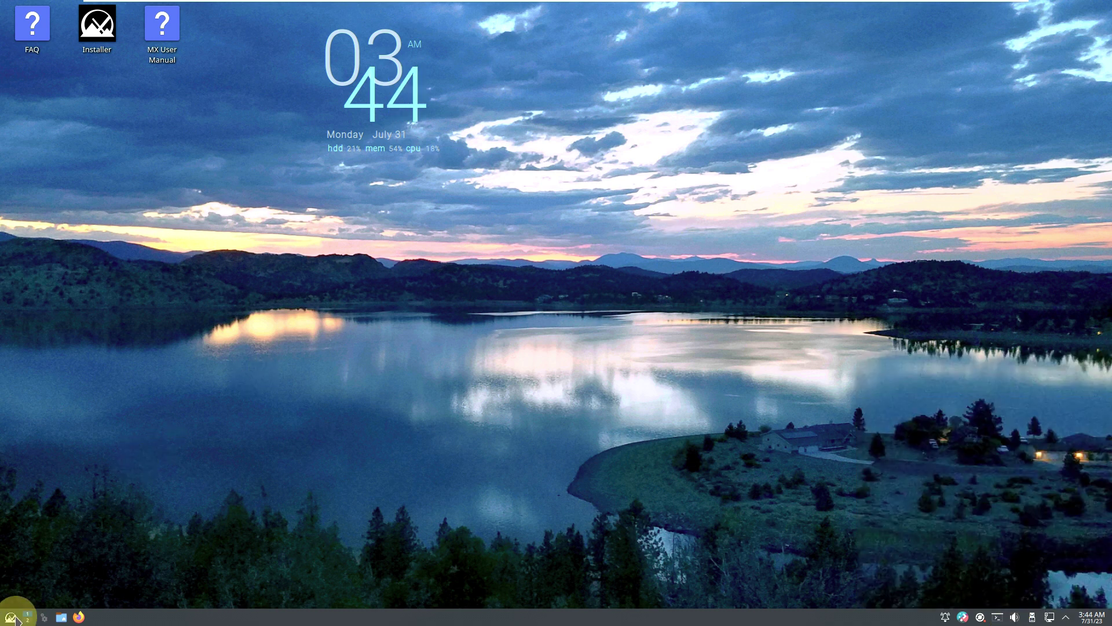
# - Open the session log-out screen from the application launcher and shut down the live system
pyautogui.click(12, 618)
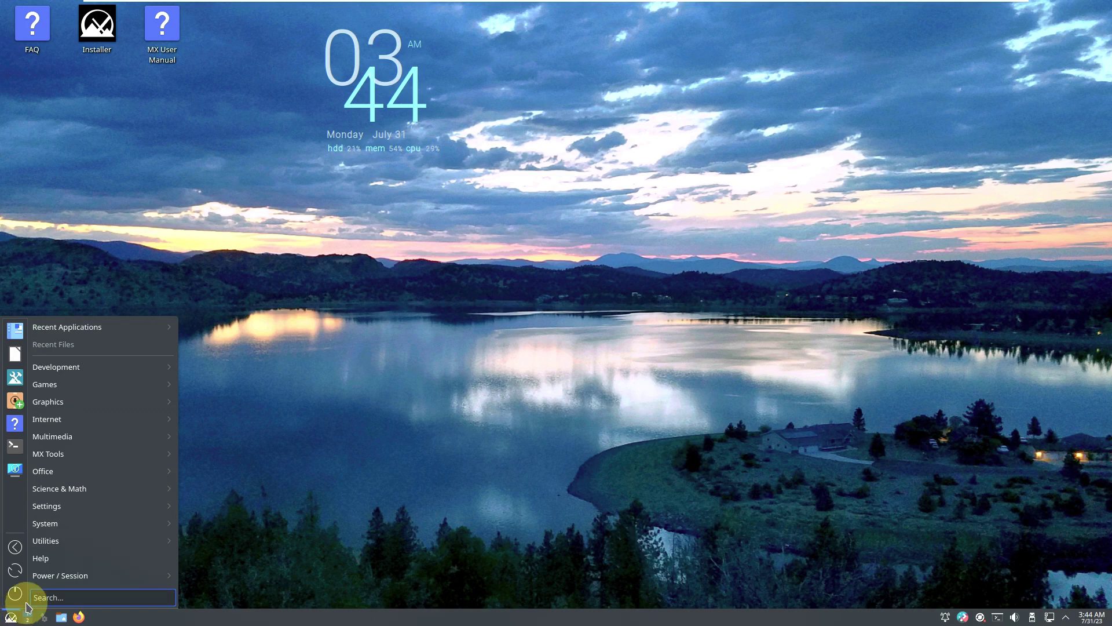
pyautogui.click(15, 547)
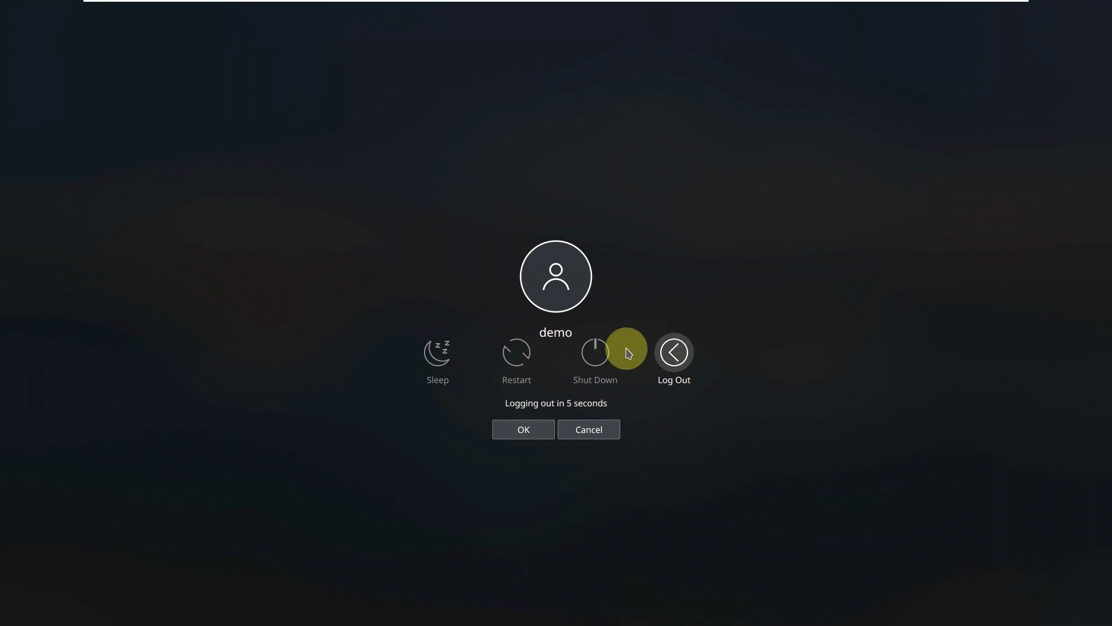
pyautogui.click(603, 349)
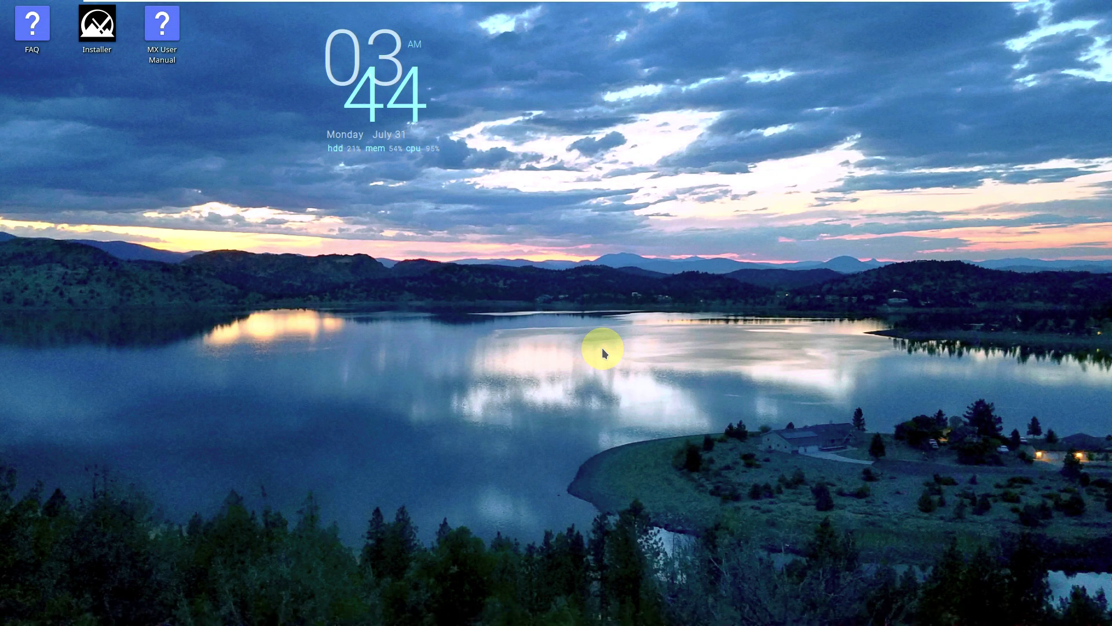